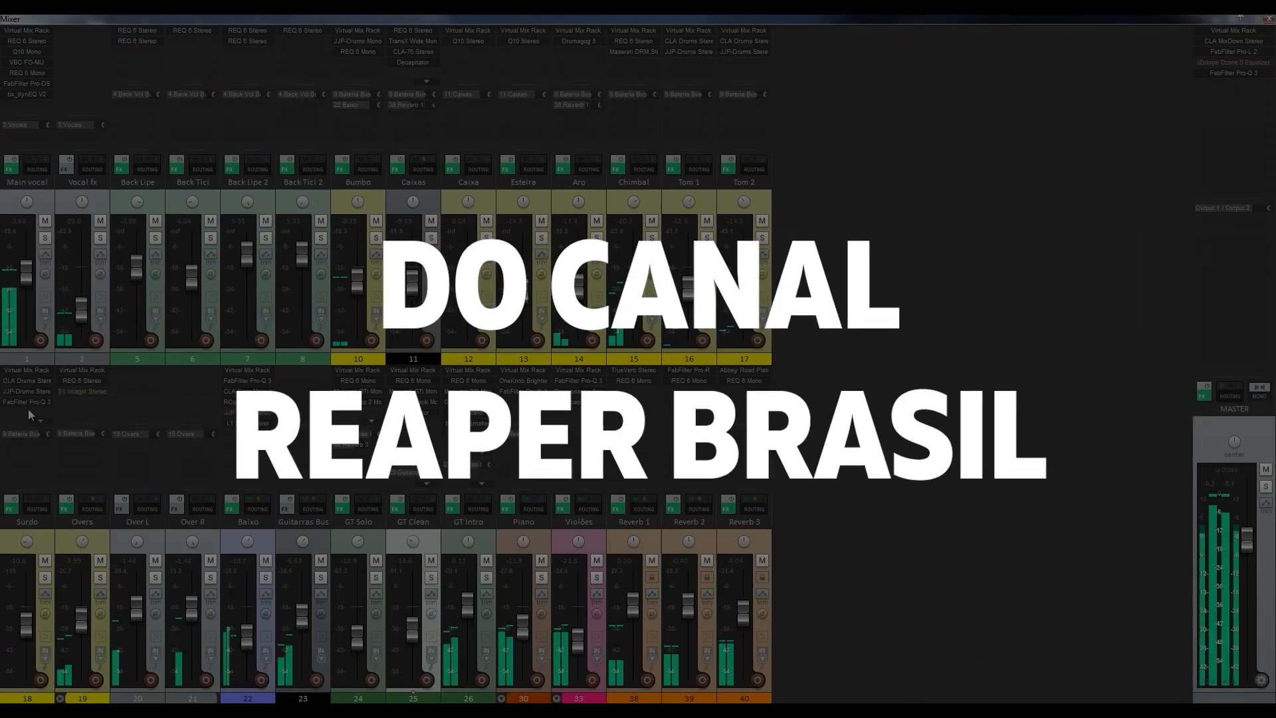
click(34, 403)
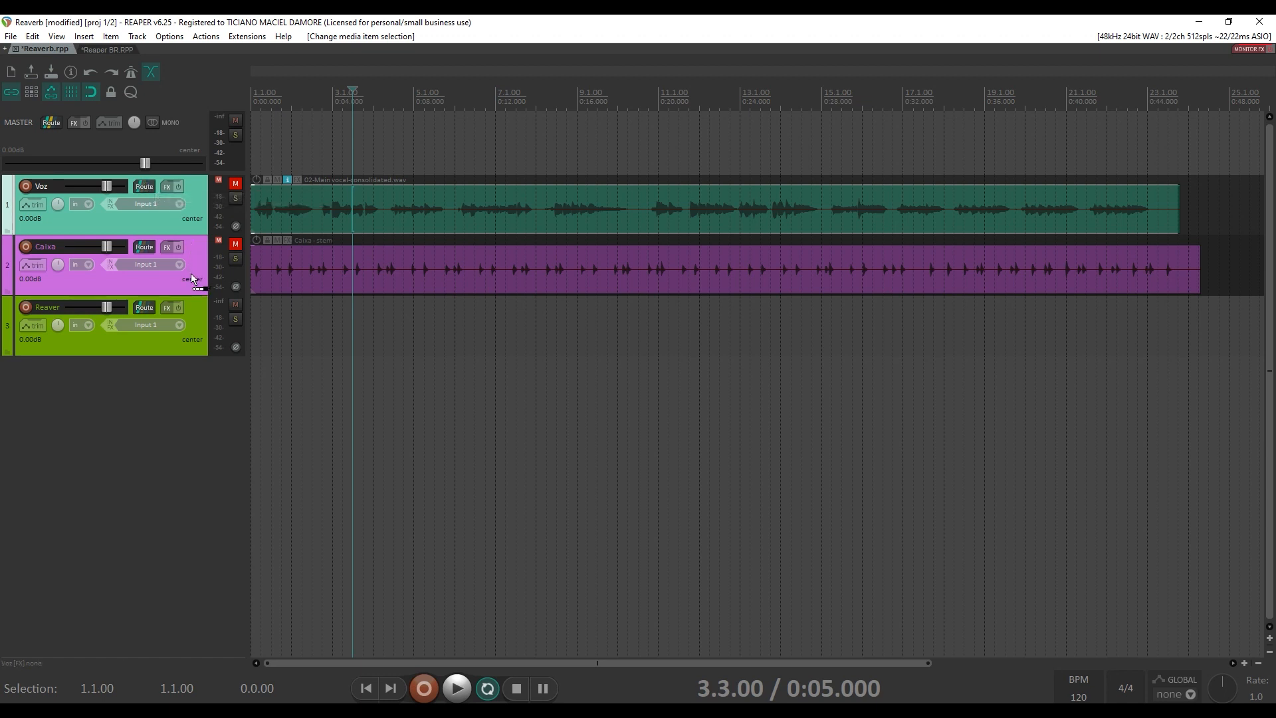
Step: Create sends from the Voz and Caixa tracks to the Reaverb track and check its receives in the routing window
drag(187, 344, 186, 347)
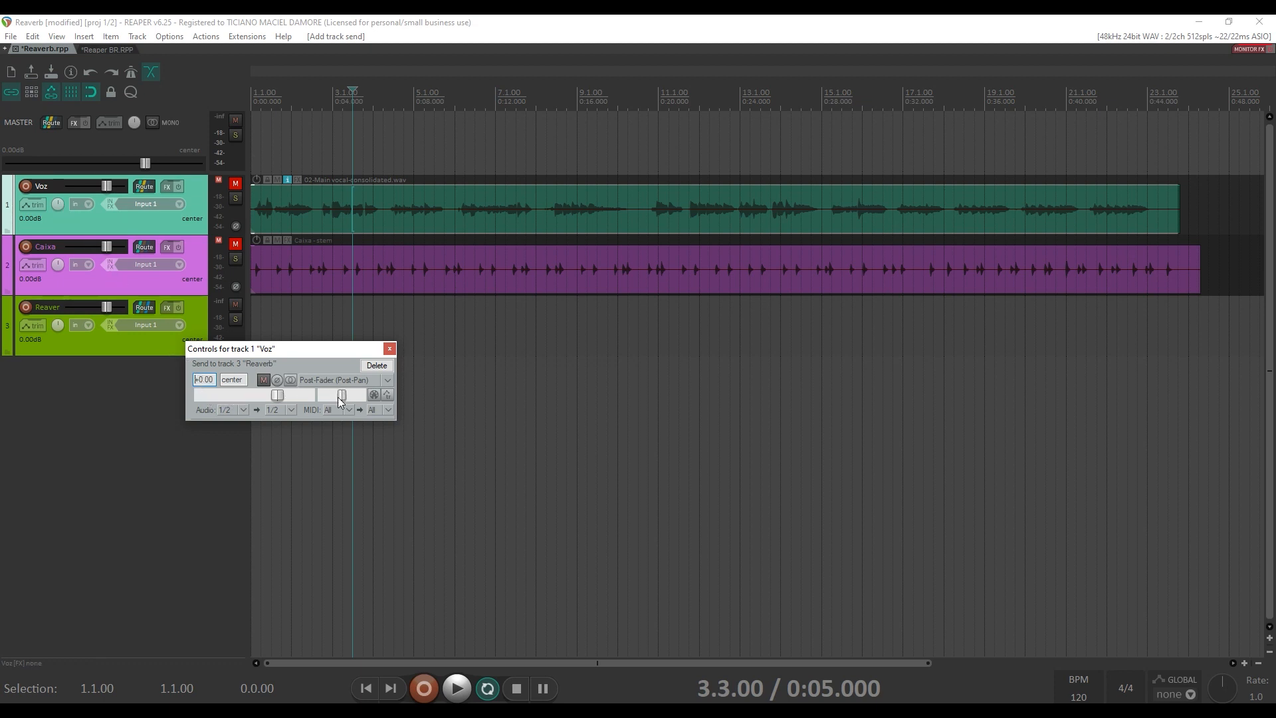
mouse_move(342, 397)
mouse_down()
mouse_move(327, 397)
mouse_move(363, 397)
mouse_up()
double_click(363, 397)
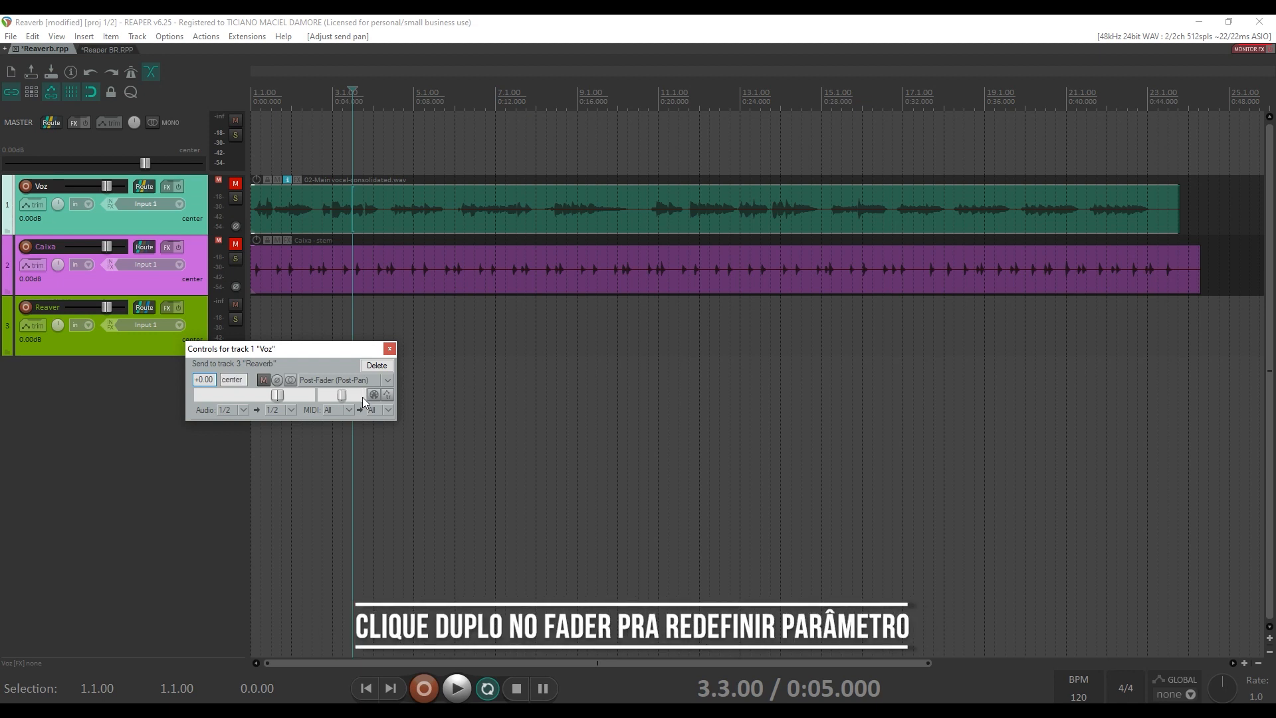
click(159, 259)
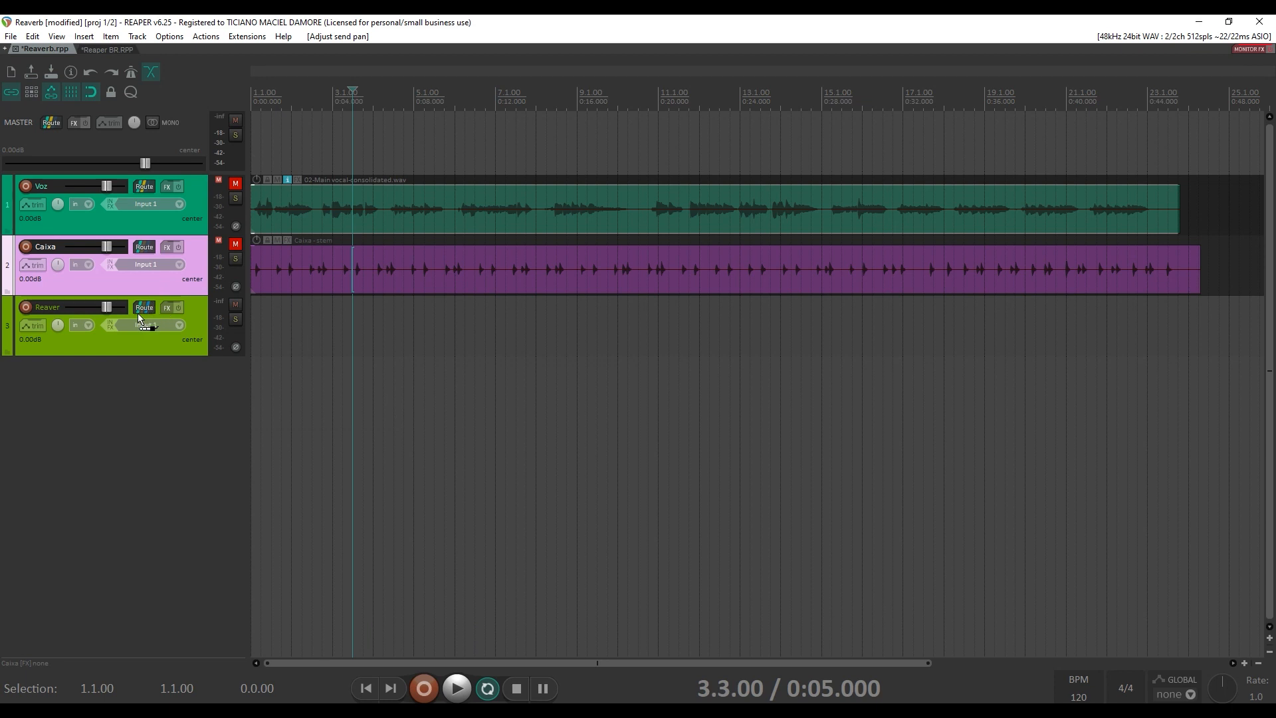
drag(140, 318, 141, 319)
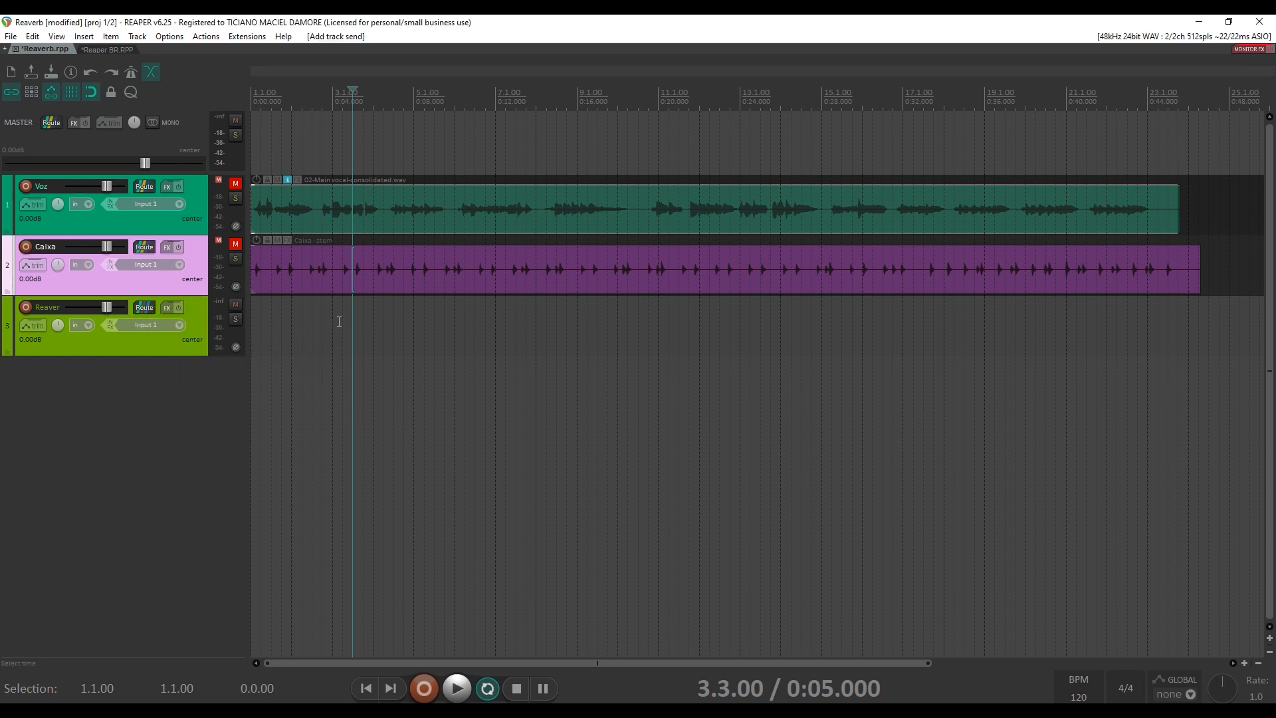
click(144, 308)
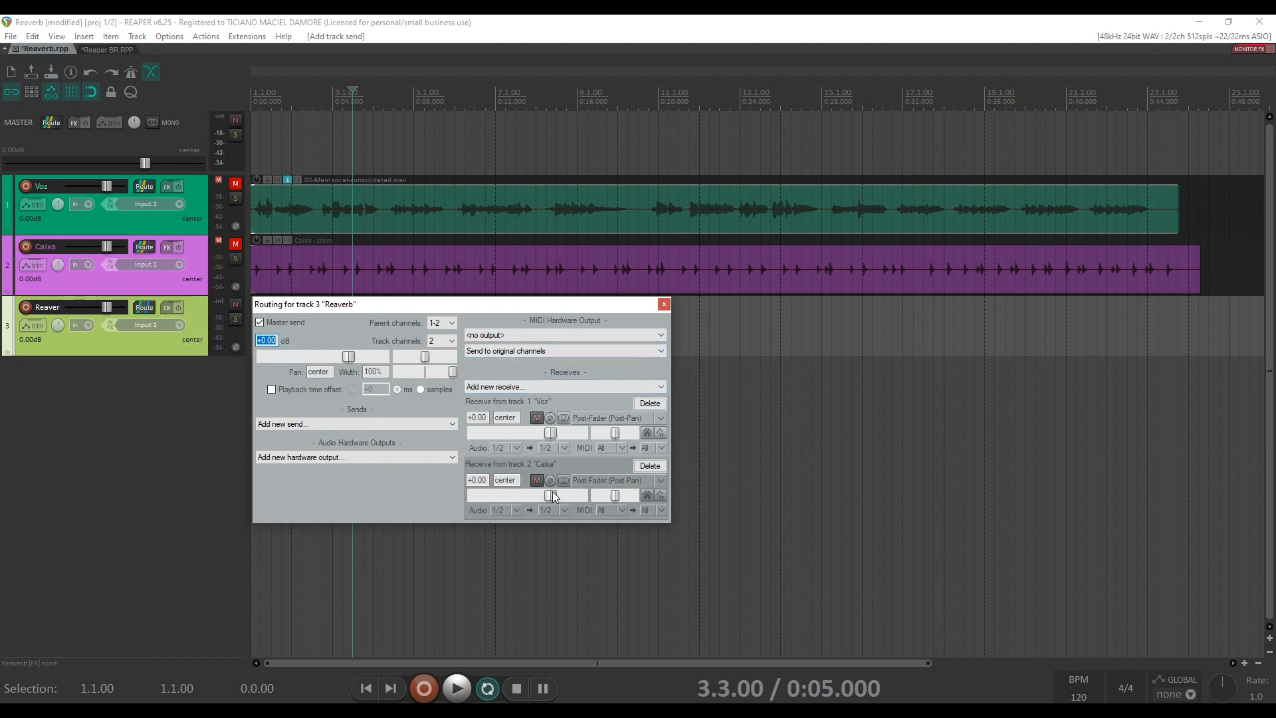
click(663, 305)
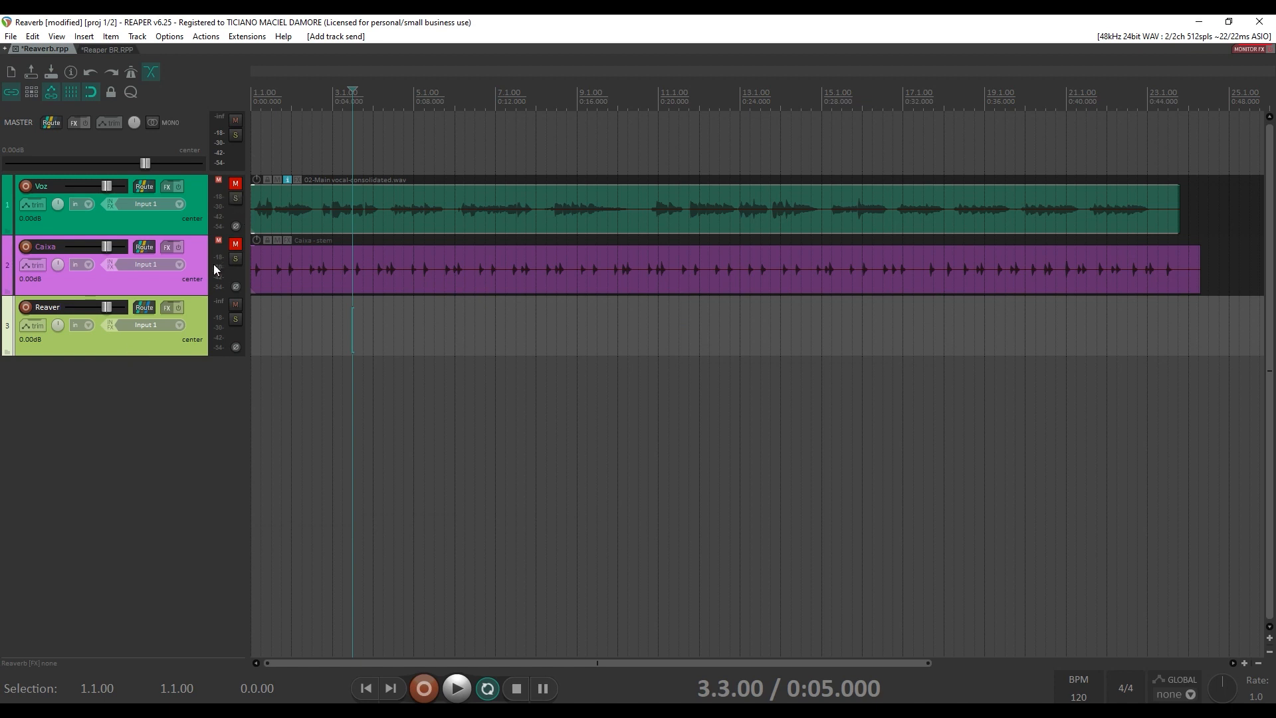
Step: Add the ReaVerb (Cockos) plugin to the Reaverb track and move its window clear of the track controls
click(162, 310)
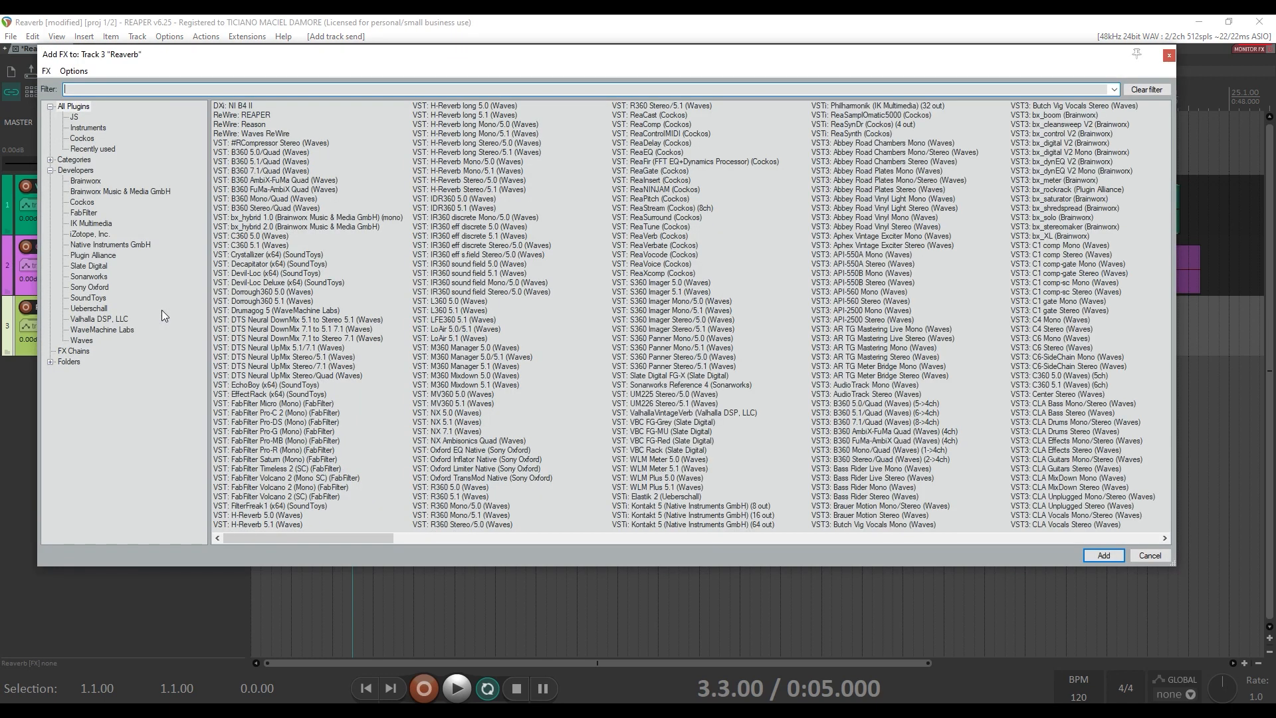
text(reaver)
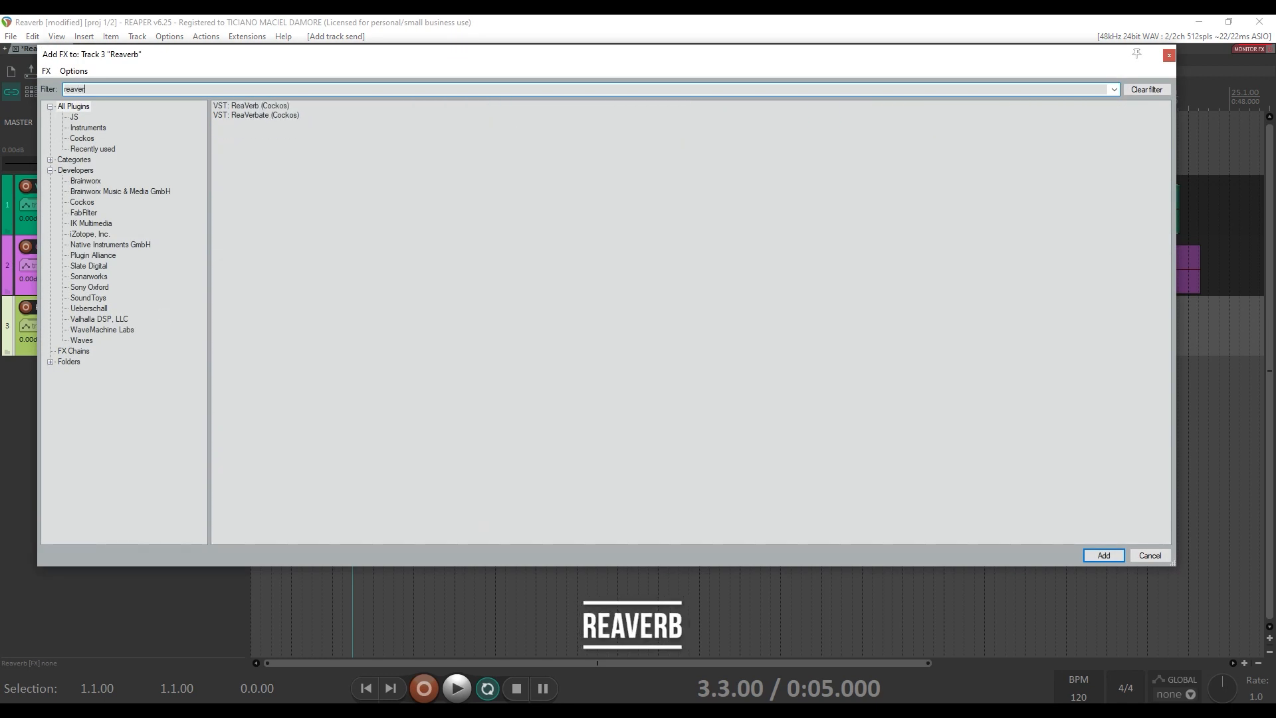
click(273, 107)
click(1104, 555)
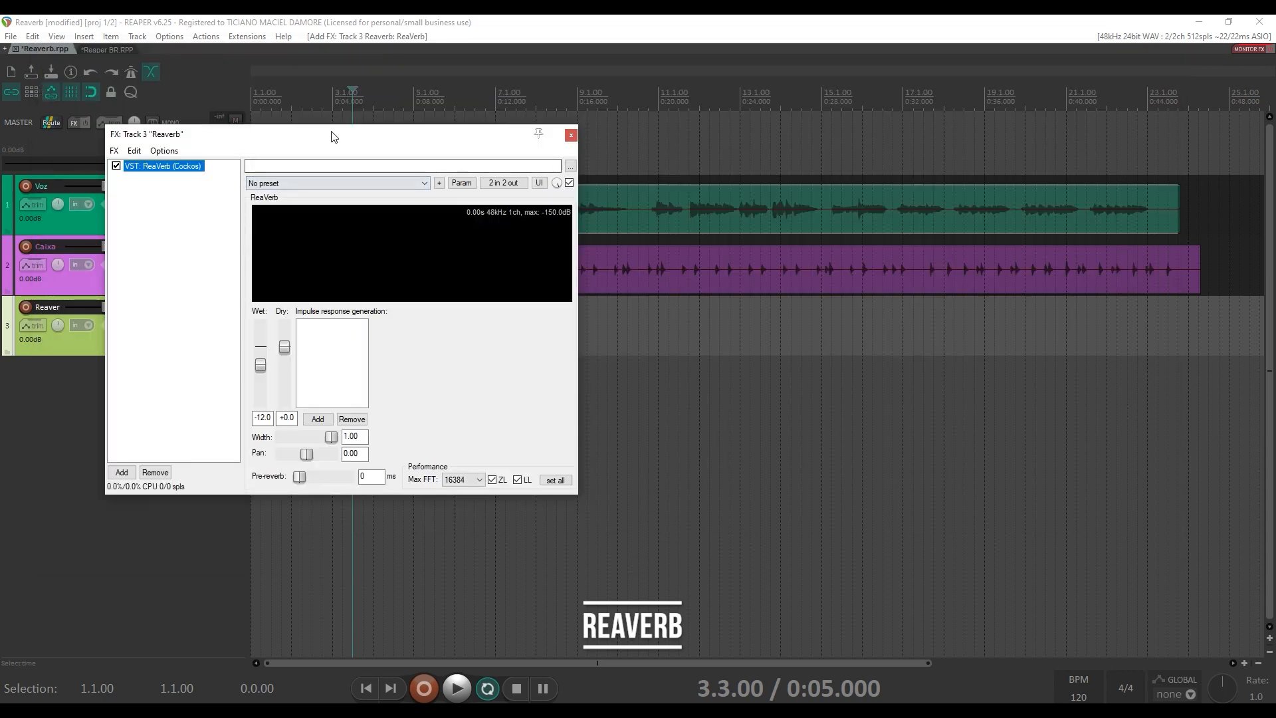
drag(330, 133, 490, 119)
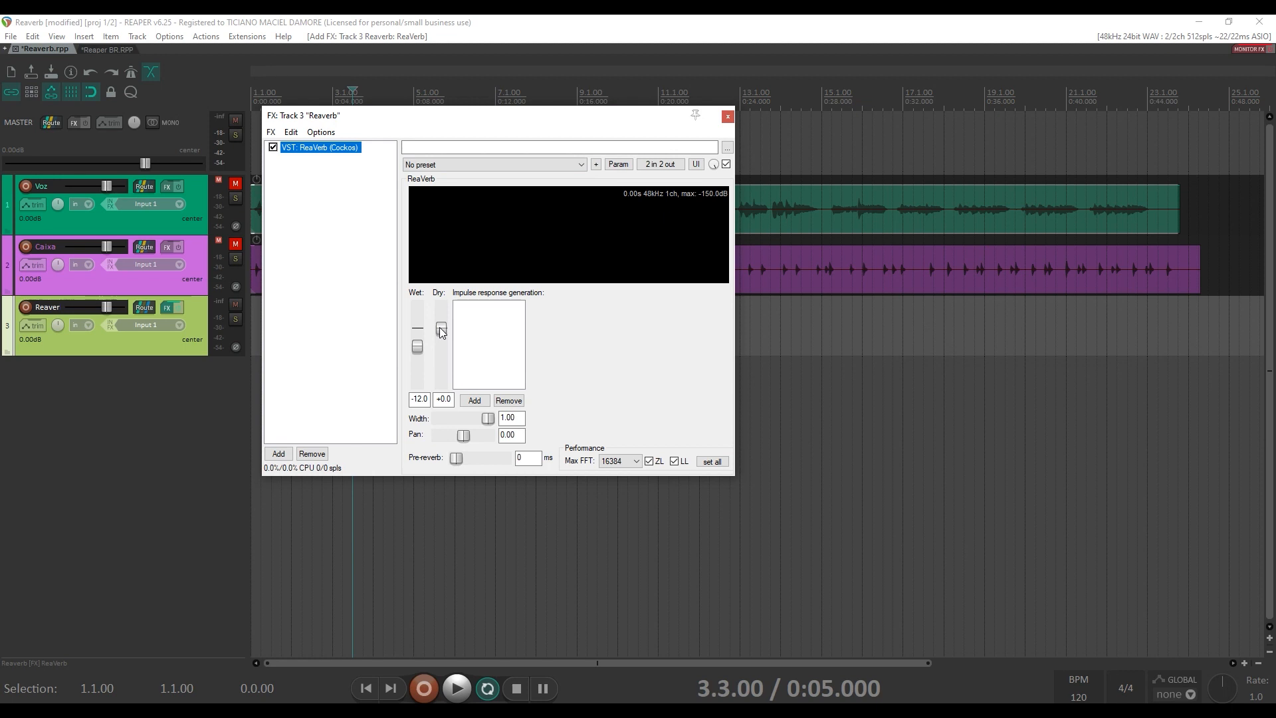
Step: Lower ReaVerb's dry level to -inf and try out the width and pan controls, resetting them to 1.00 and 0.00
drag(442, 330, 426, 398)
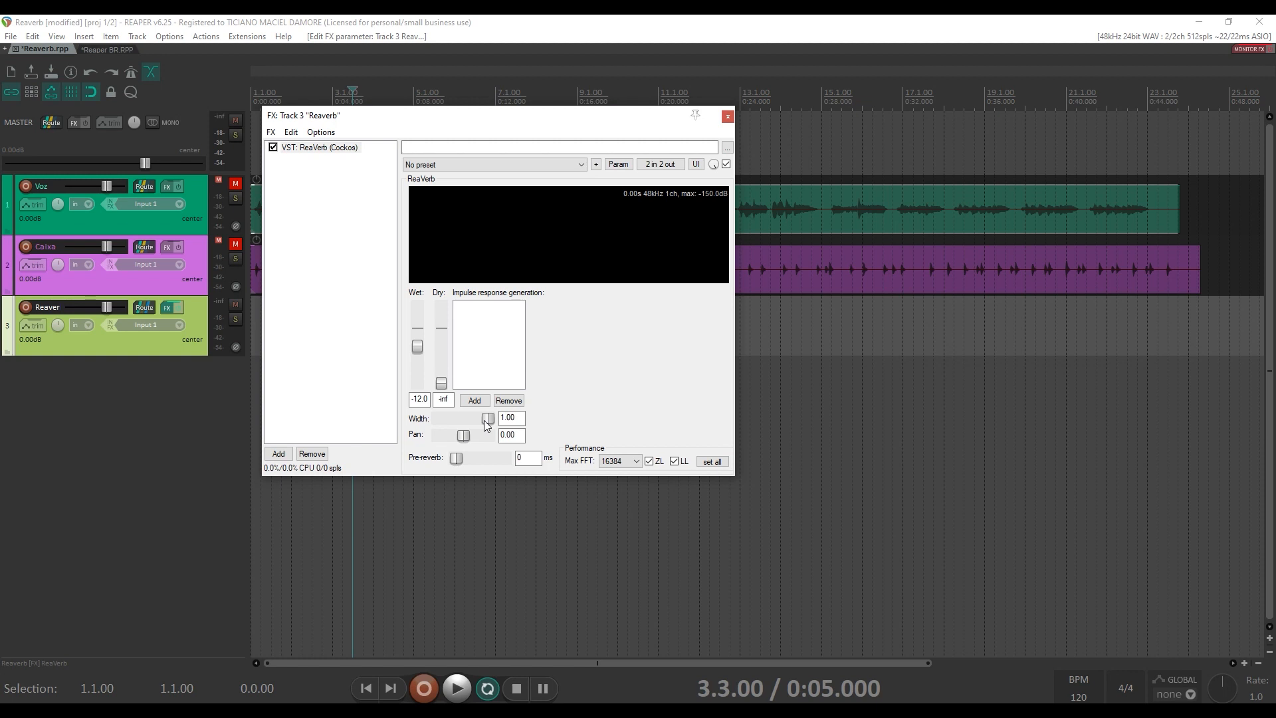
drag(519, 417, 468, 421)
text(0)
mouse_move(466, 440)
mouse_down()
mouse_move(490, 439)
mouse_move(459, 437)
mouse_up()
double_click(459, 436)
click(474, 401)
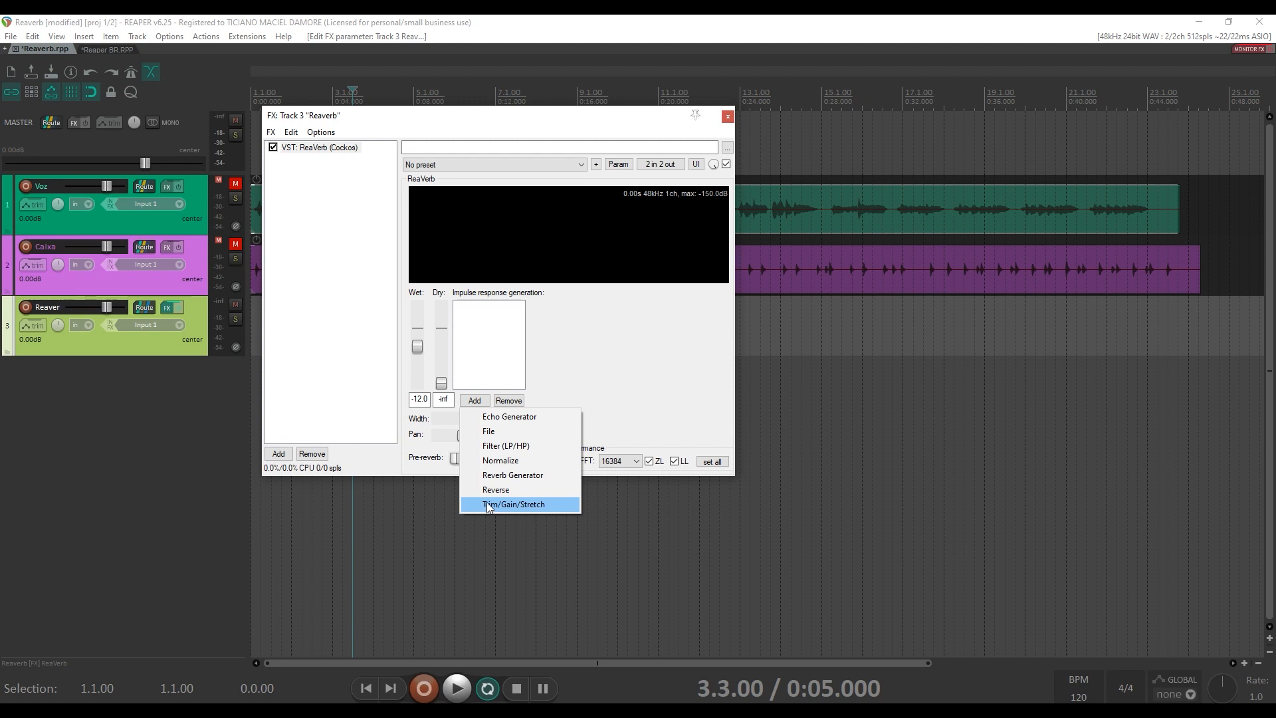
click(506, 381)
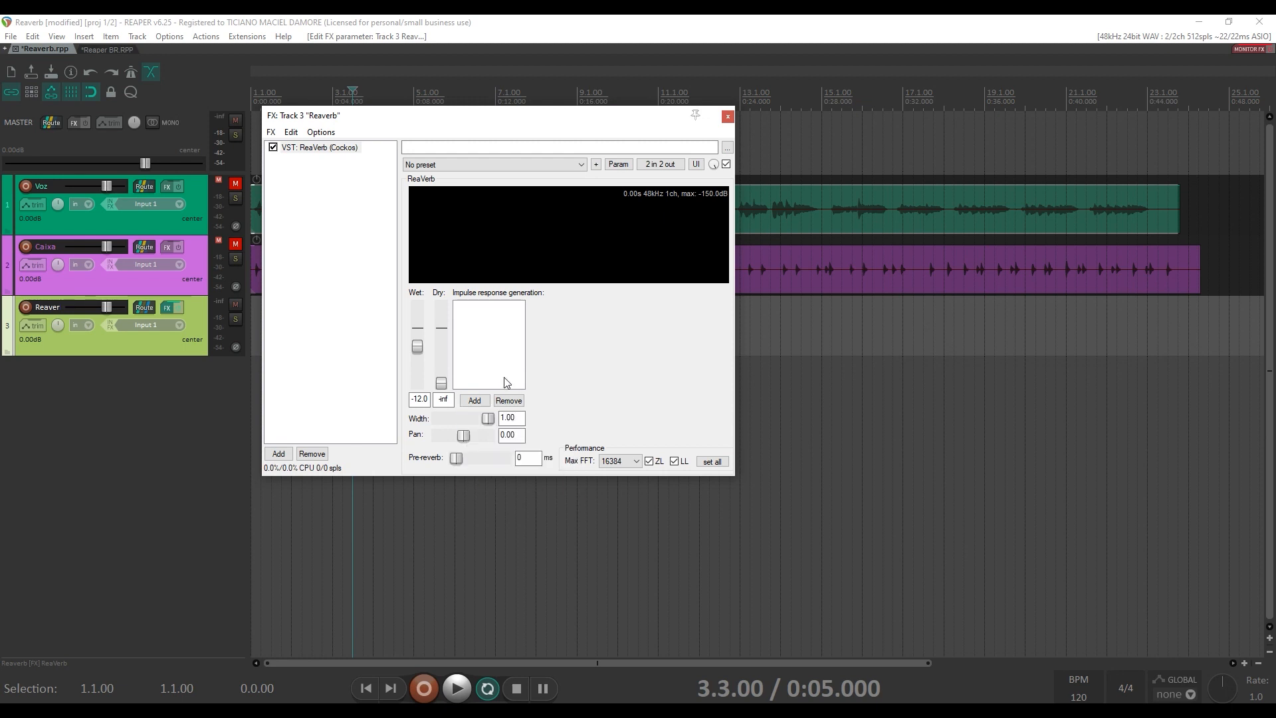
Step: Load the sweetverbo preset in ReaVerb and lower its dry level to -inf
click(529, 165)
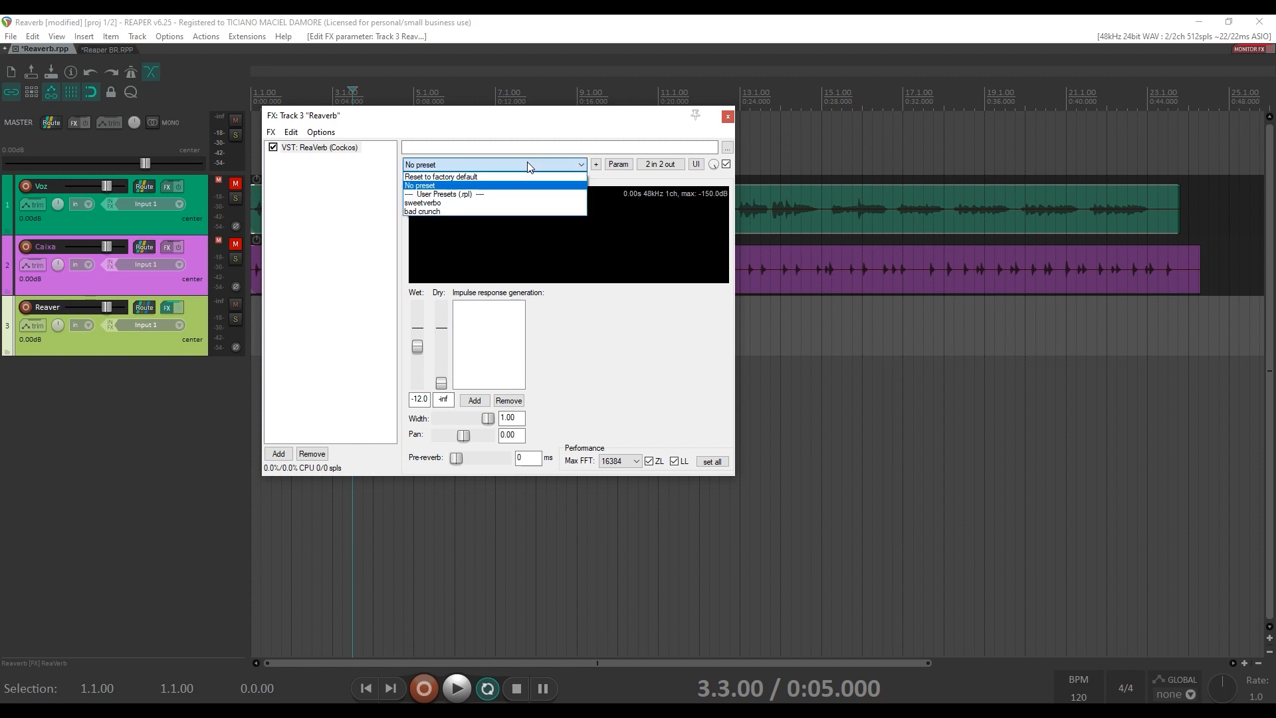
click(450, 204)
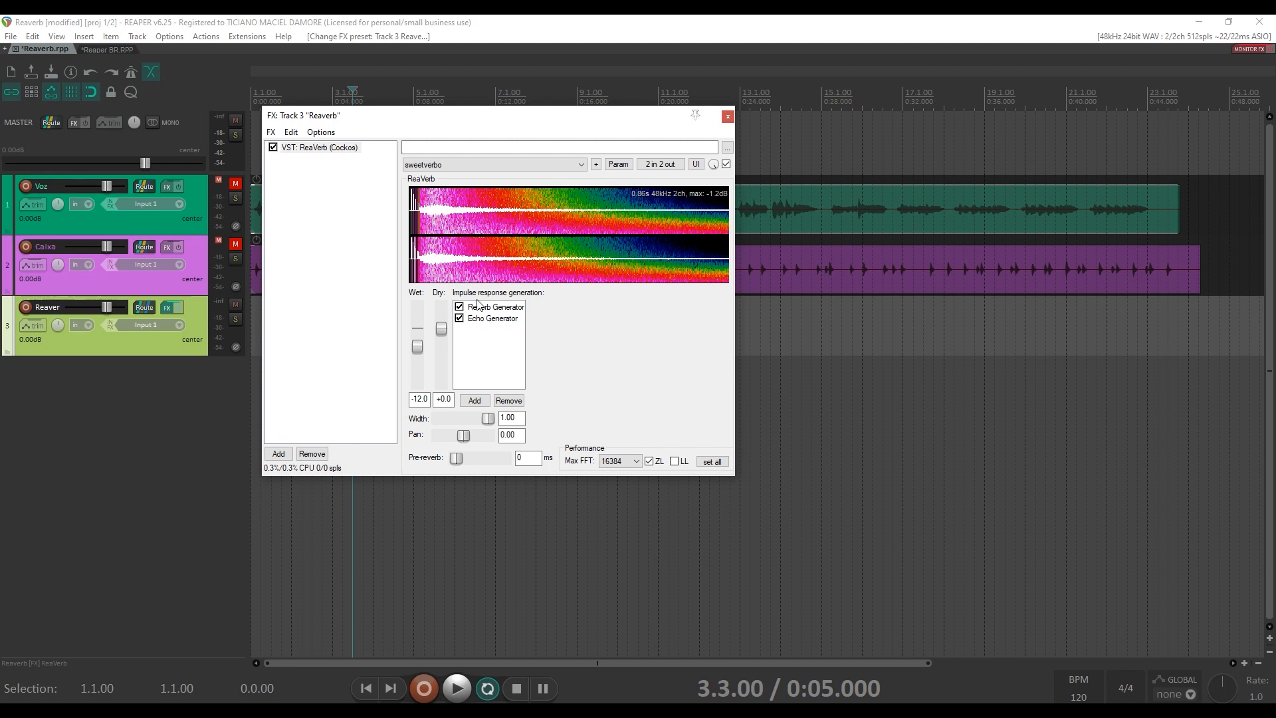
drag(519, 118, 684, 117)
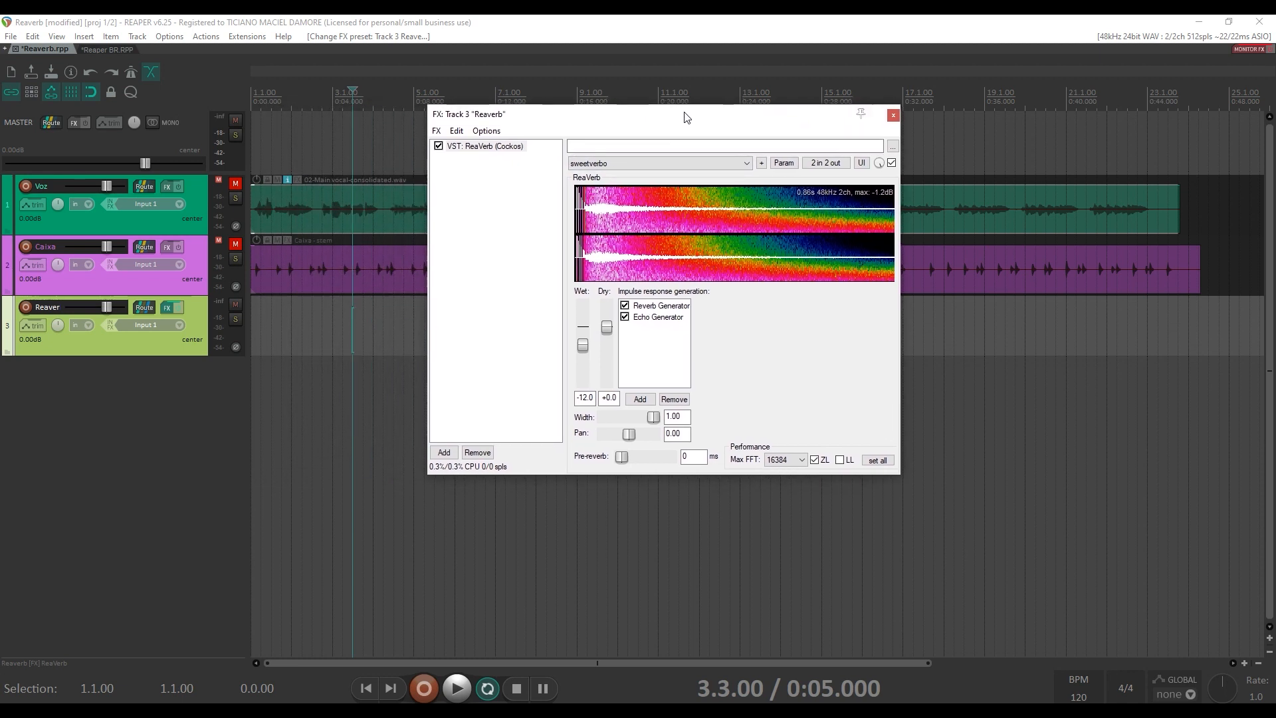
drag(607, 327, 614, 387)
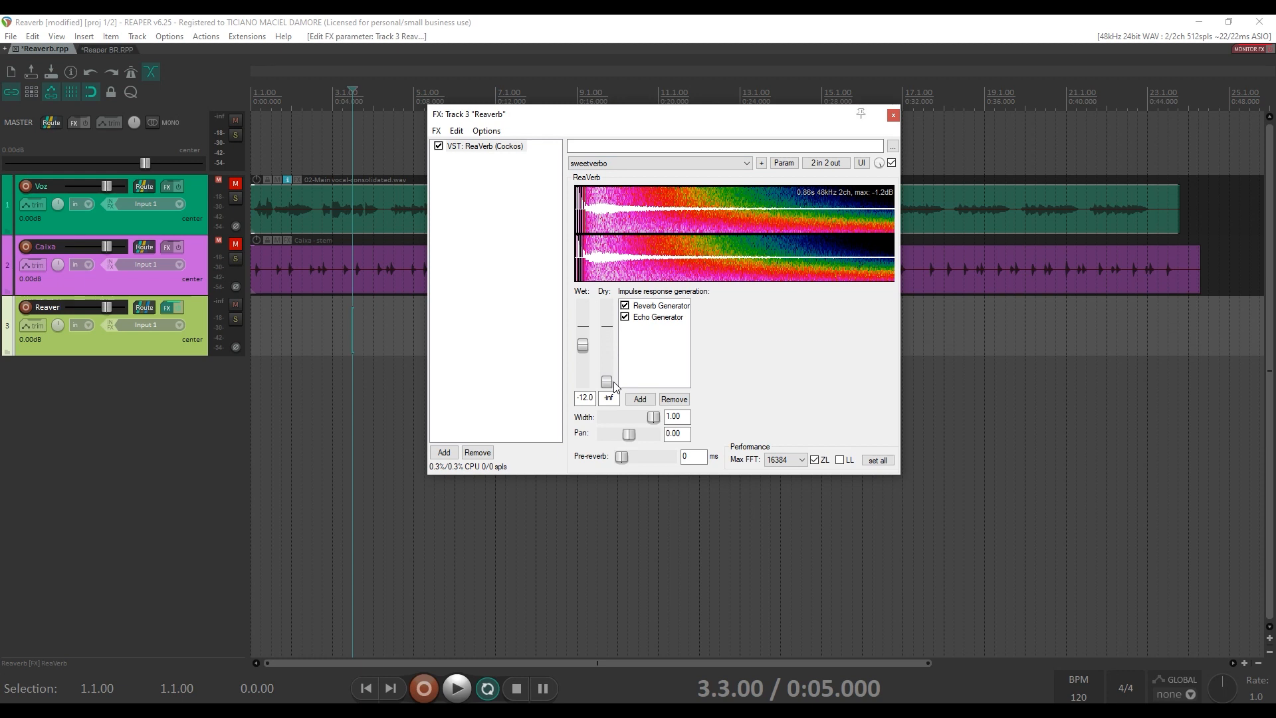
Step: Unmute the Voz track and play the project from the start to hear the vocal with reverb
click(243, 187)
click(241, 185)
key(space)
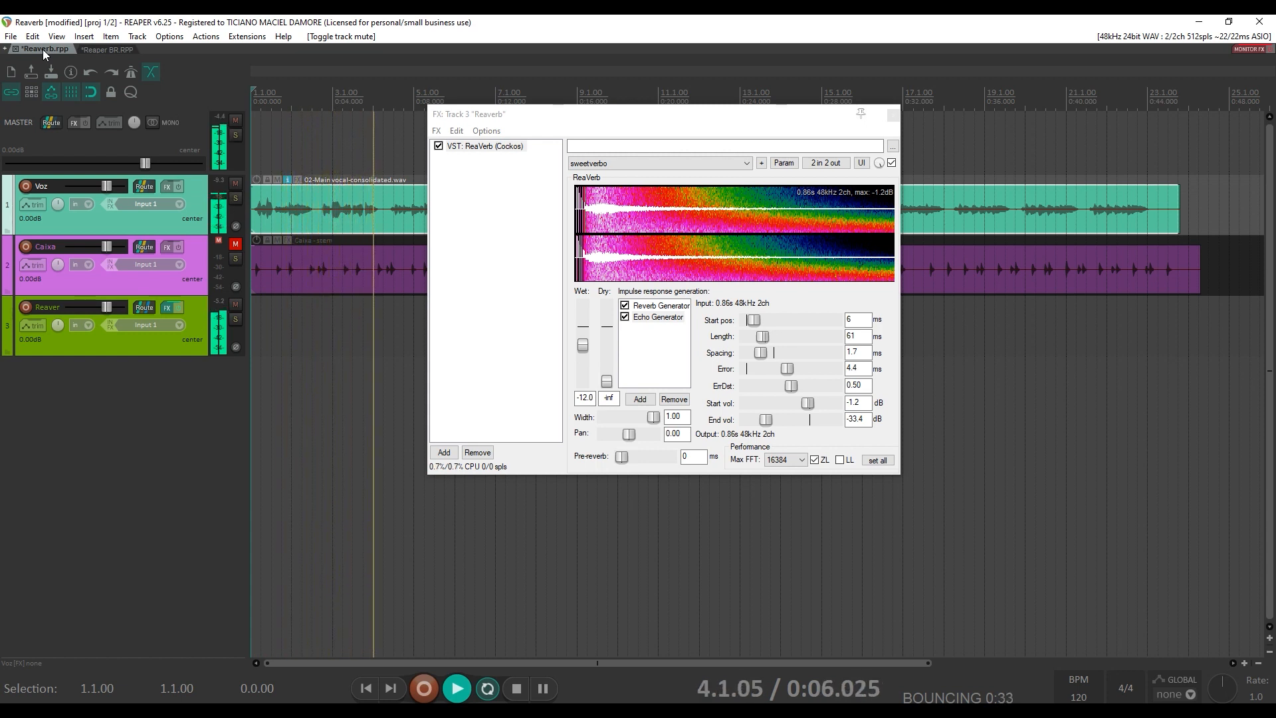
key(space)
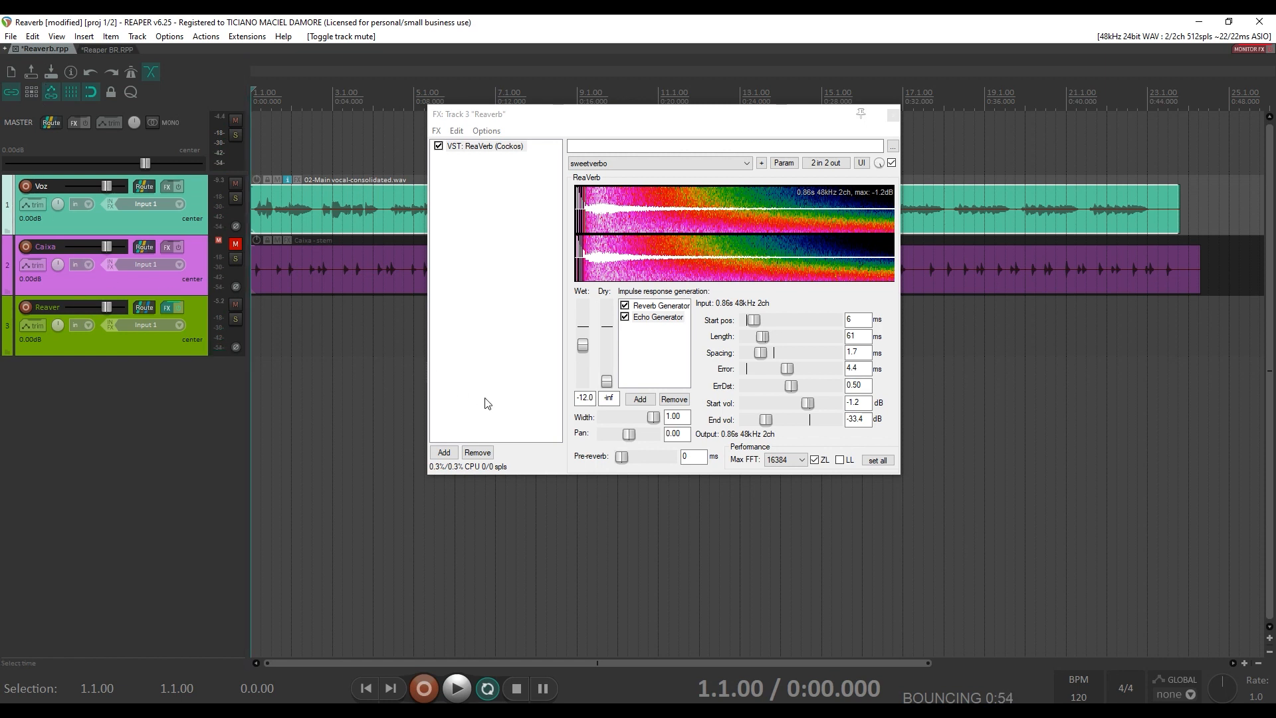
Step: Audition the reverb panned to -1.00 and 1.00 during playback, reset the pan to 0.00, and stop playback
drag(630, 434, 600, 439)
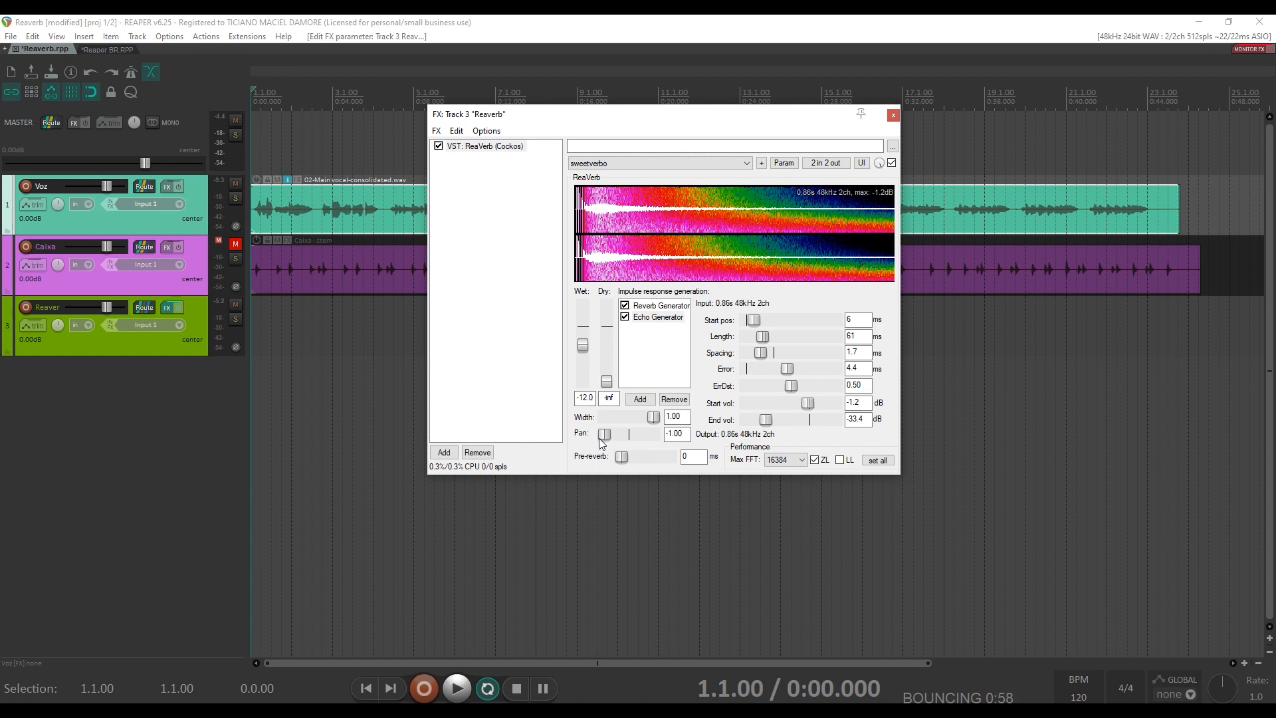
key(space)
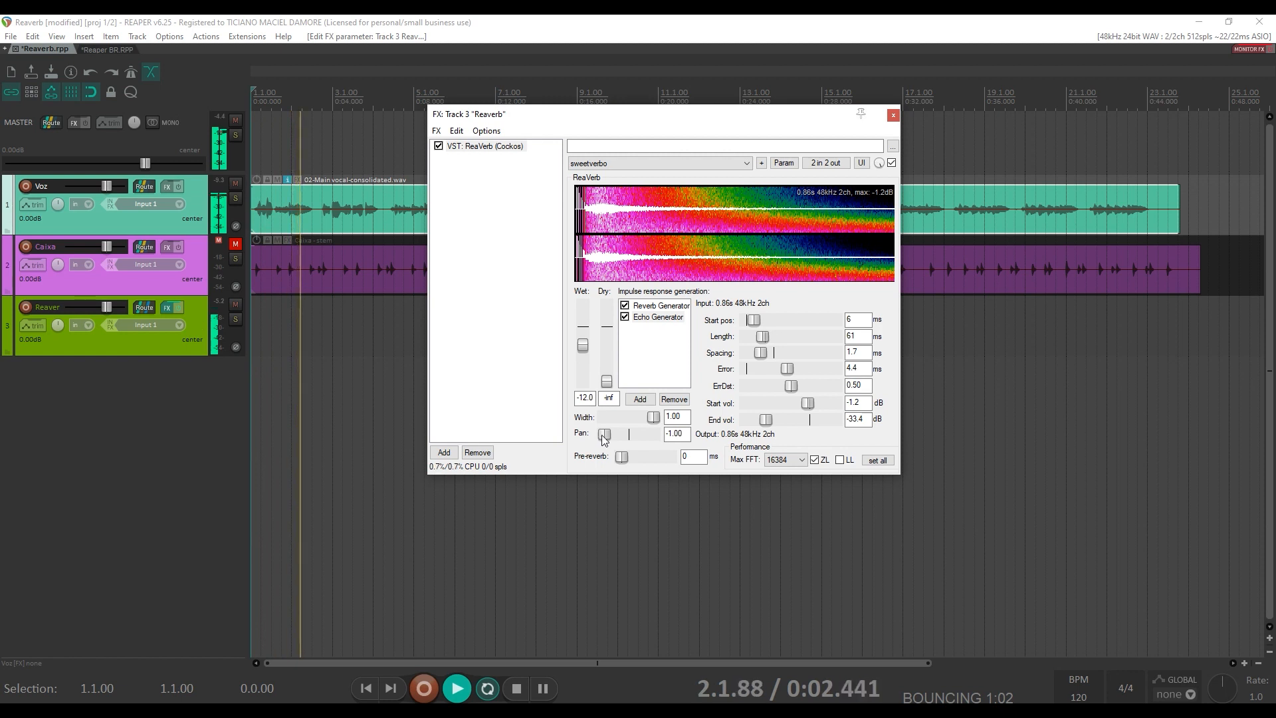
drag(605, 437, 658, 436)
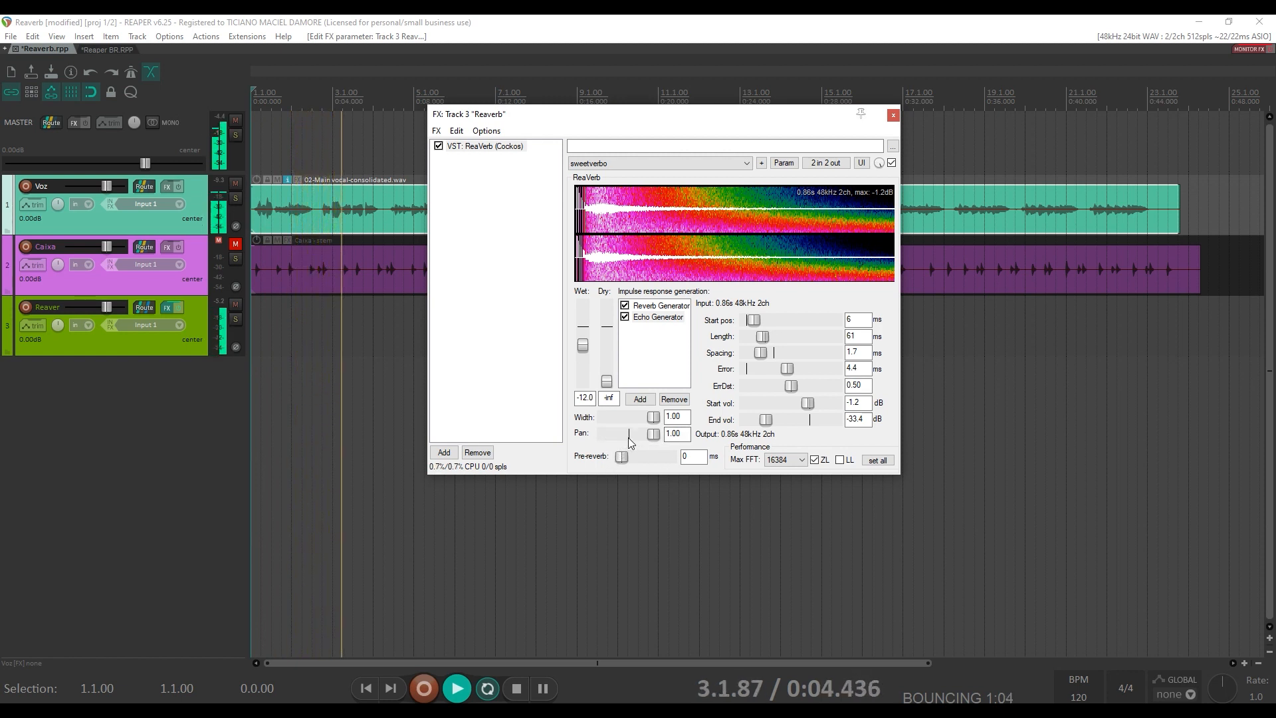
double_click(655, 435)
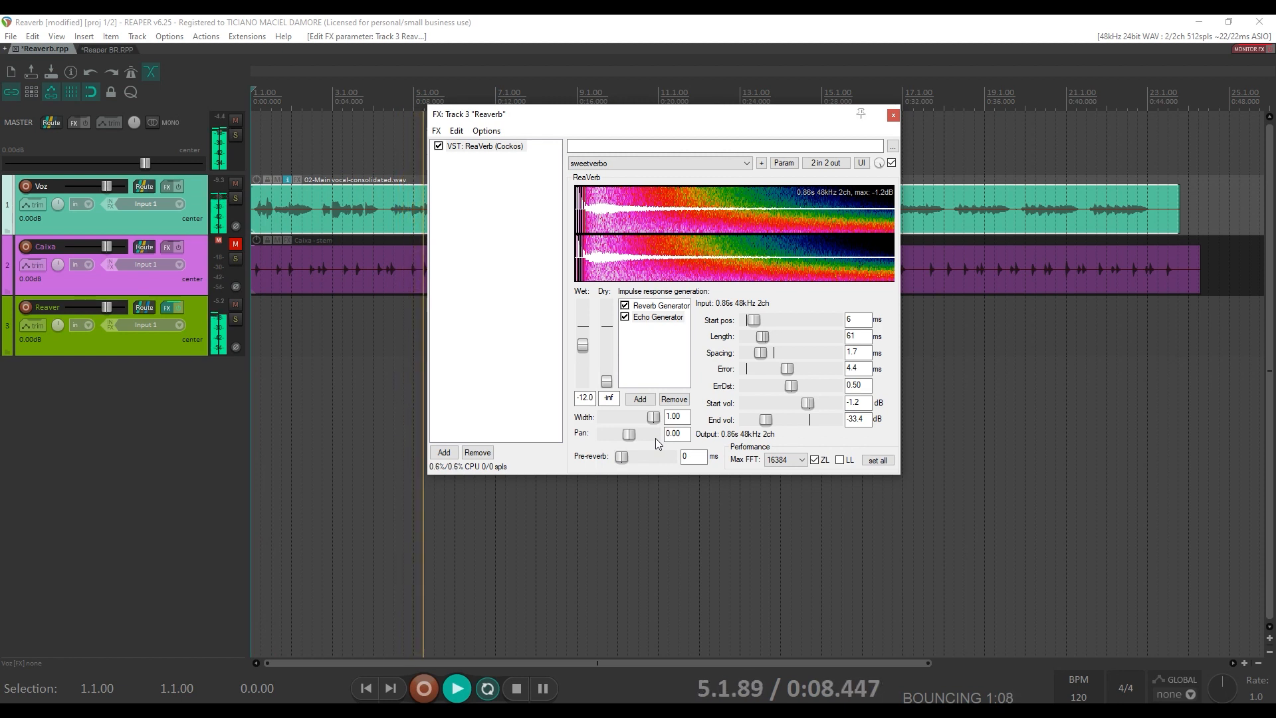
key(space)
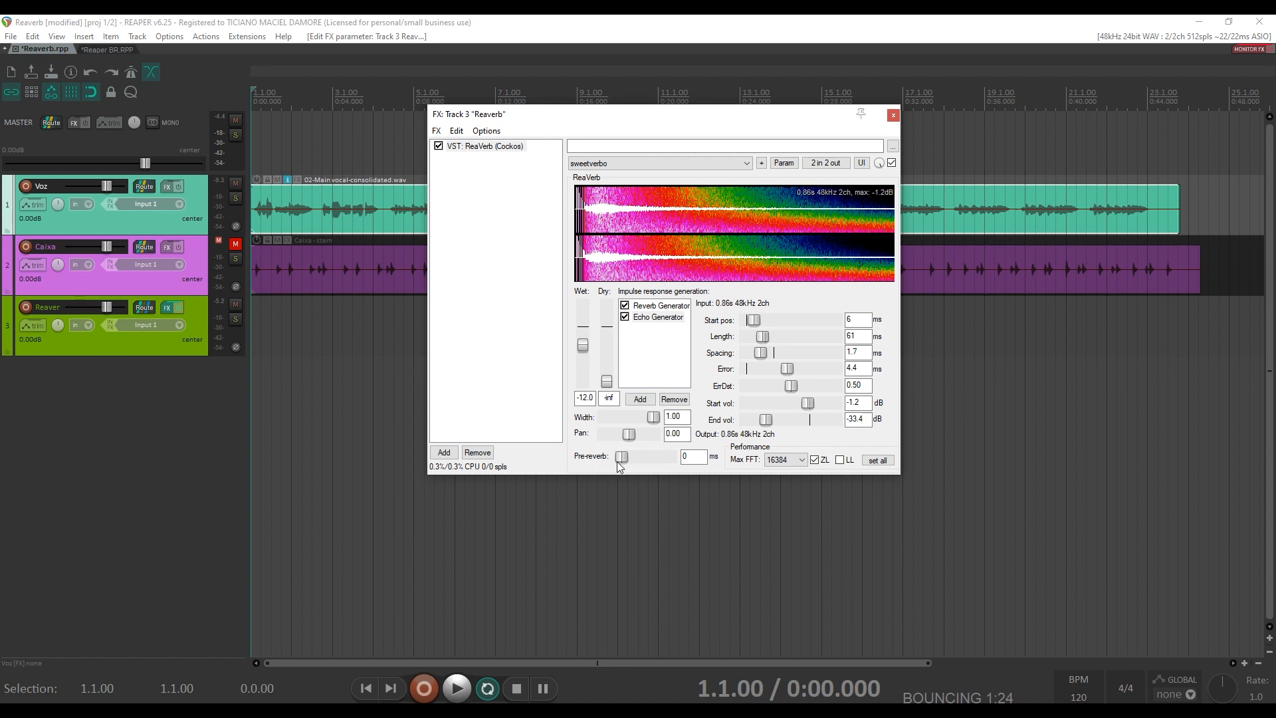
Step: Audition the vocal with a 749 ms pre-reverb, reset it to 0 ms, and view the available Max FFT sizes
drag(617, 462, 650, 463)
key(space)
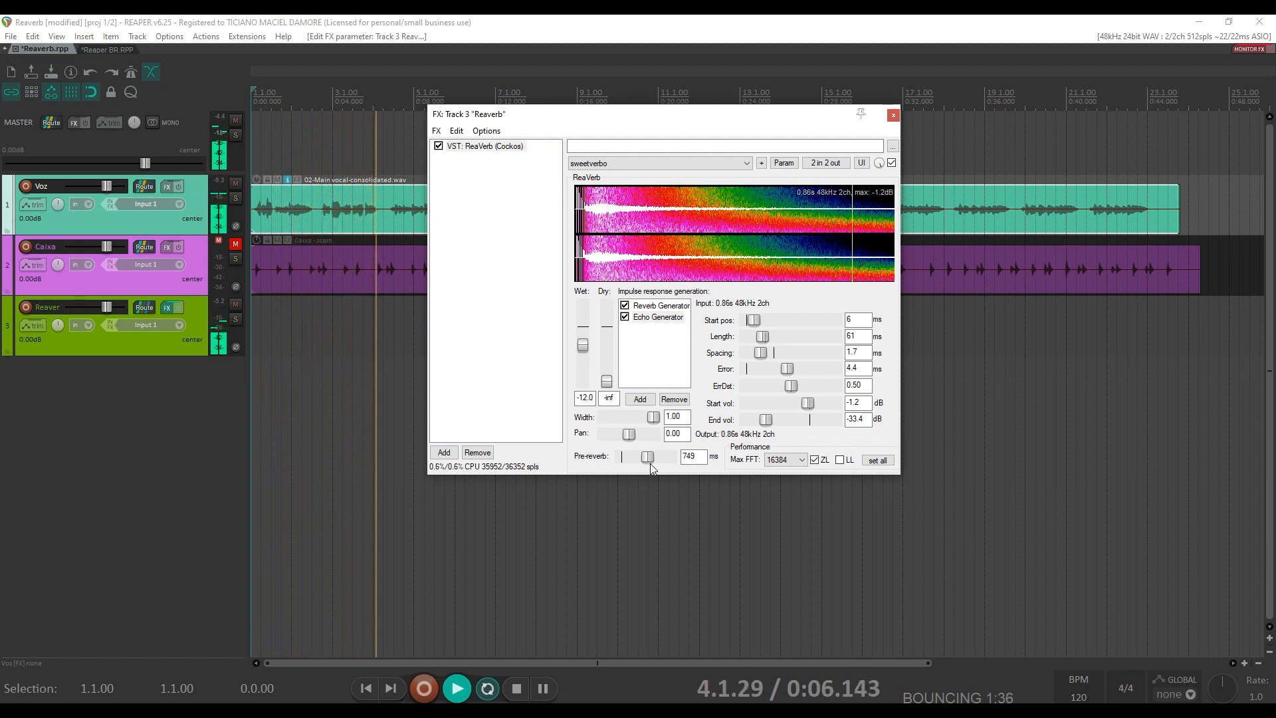
key(space)
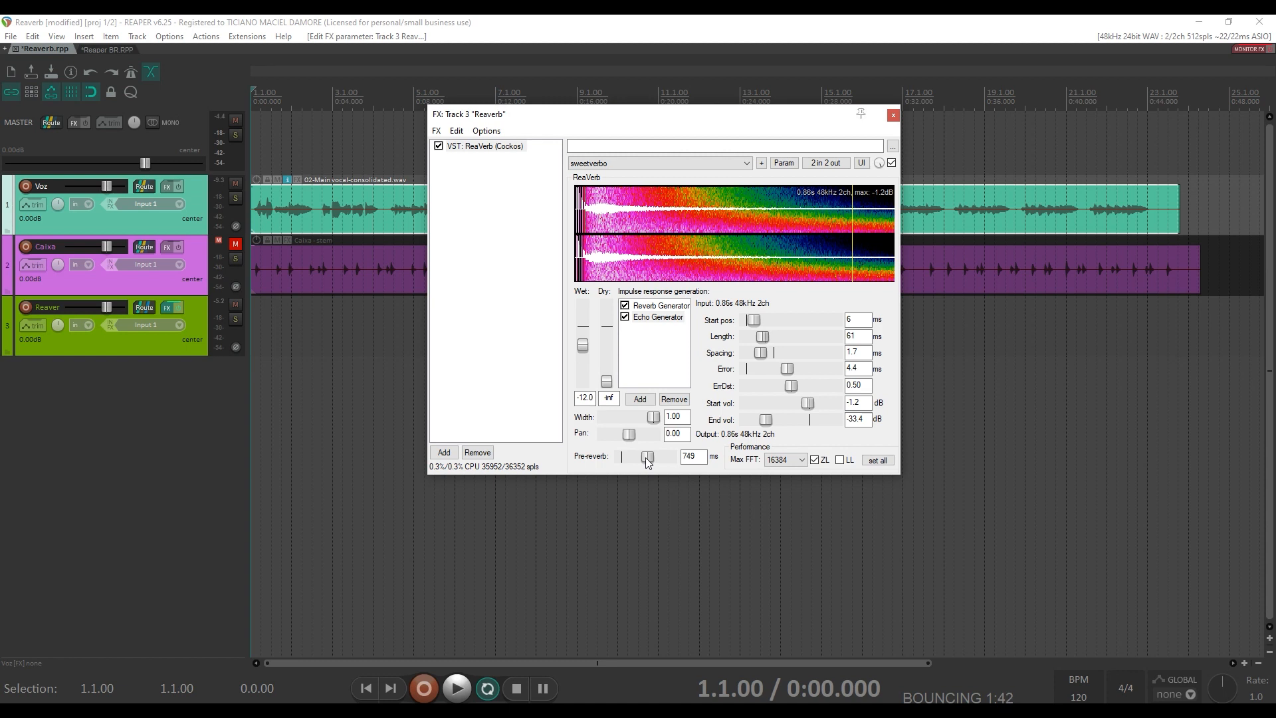
double_click(647, 458)
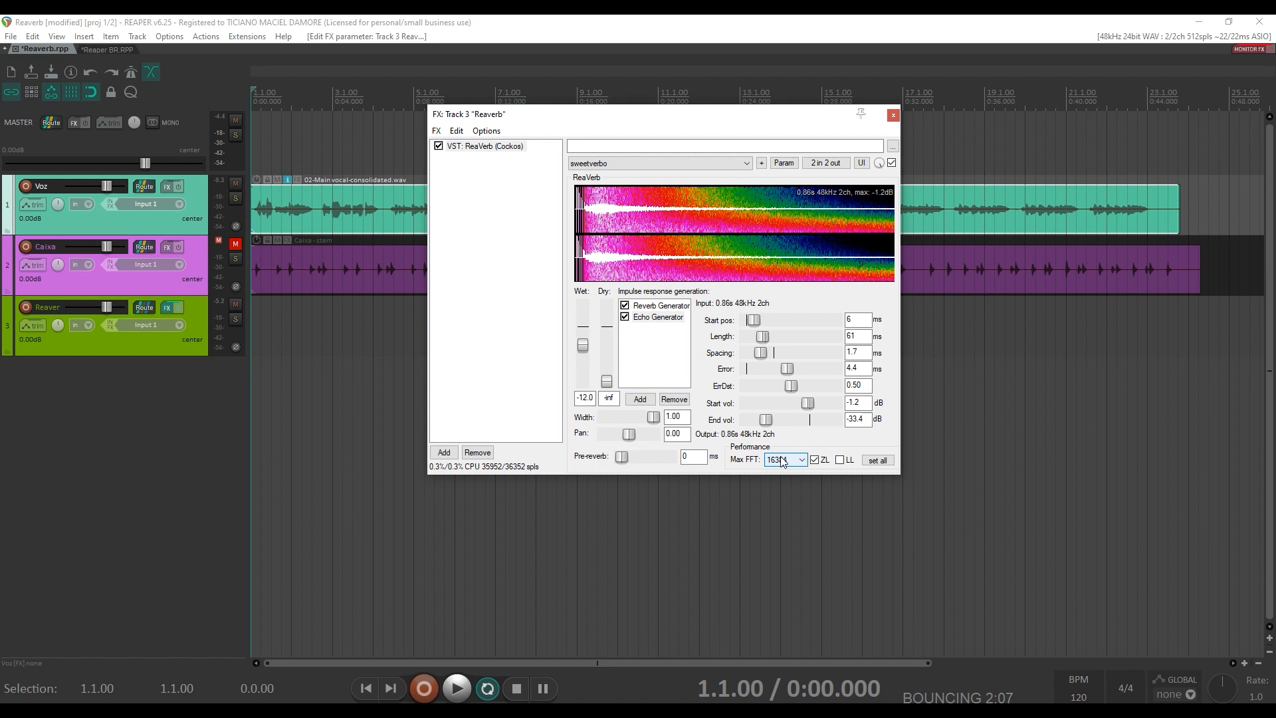
click(783, 460)
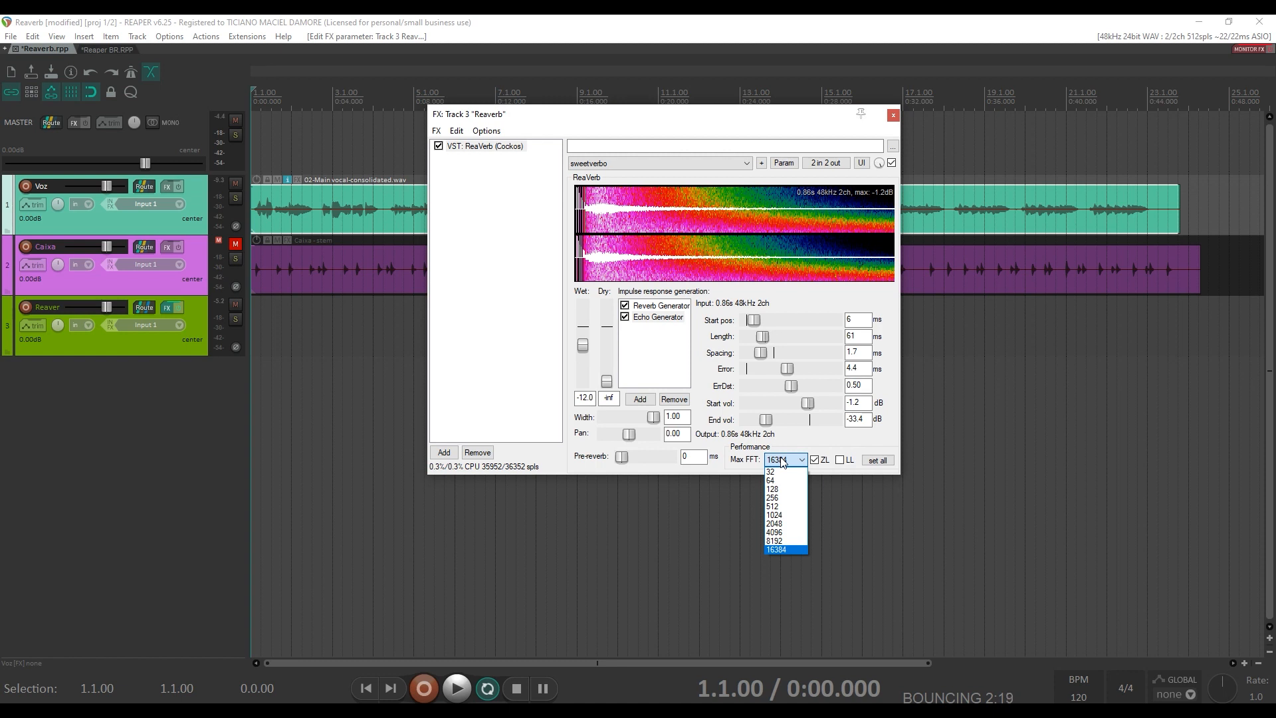
click(782, 460)
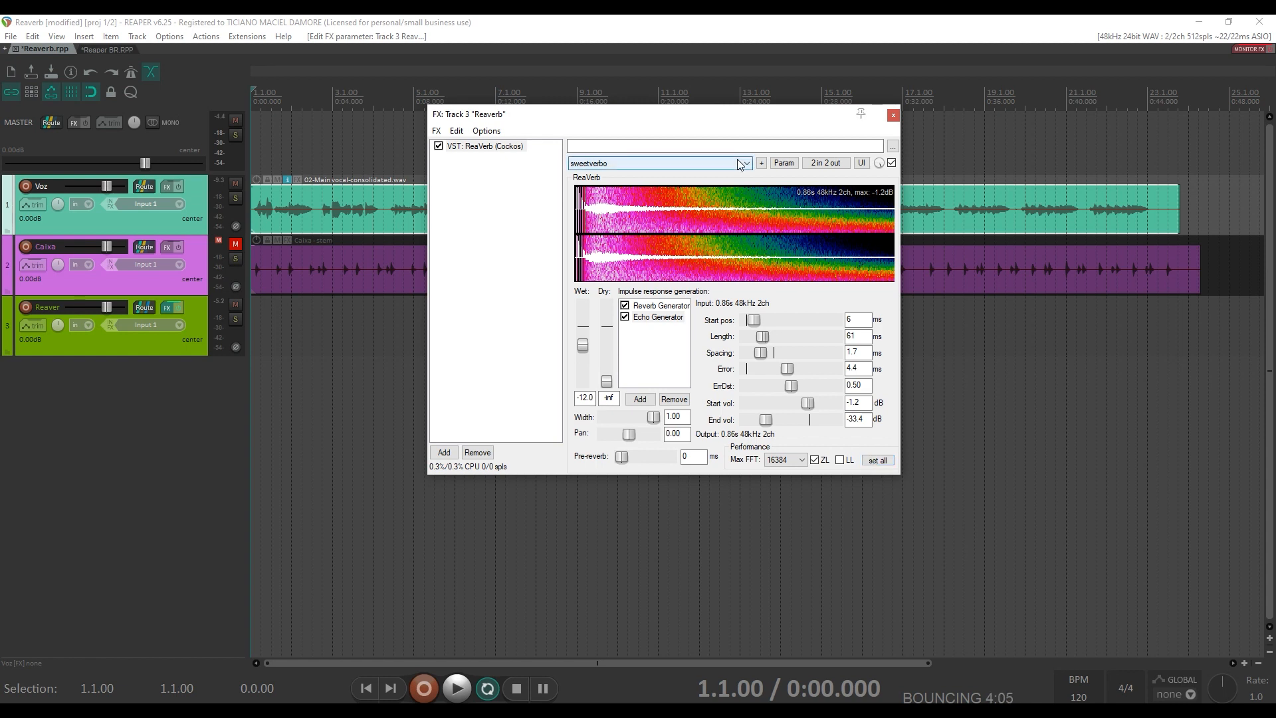
Step: Reset ReaVerb to its factory default and lower the dry level to -inf
click(648, 164)
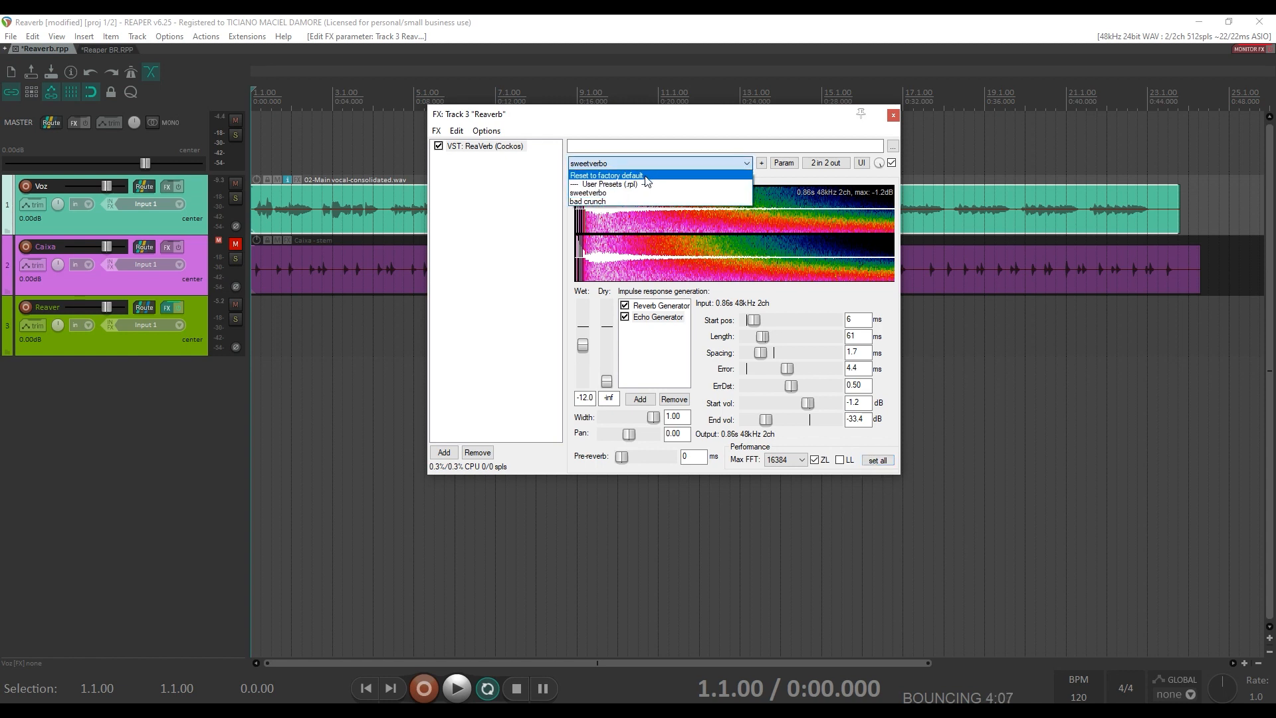
click(645, 176)
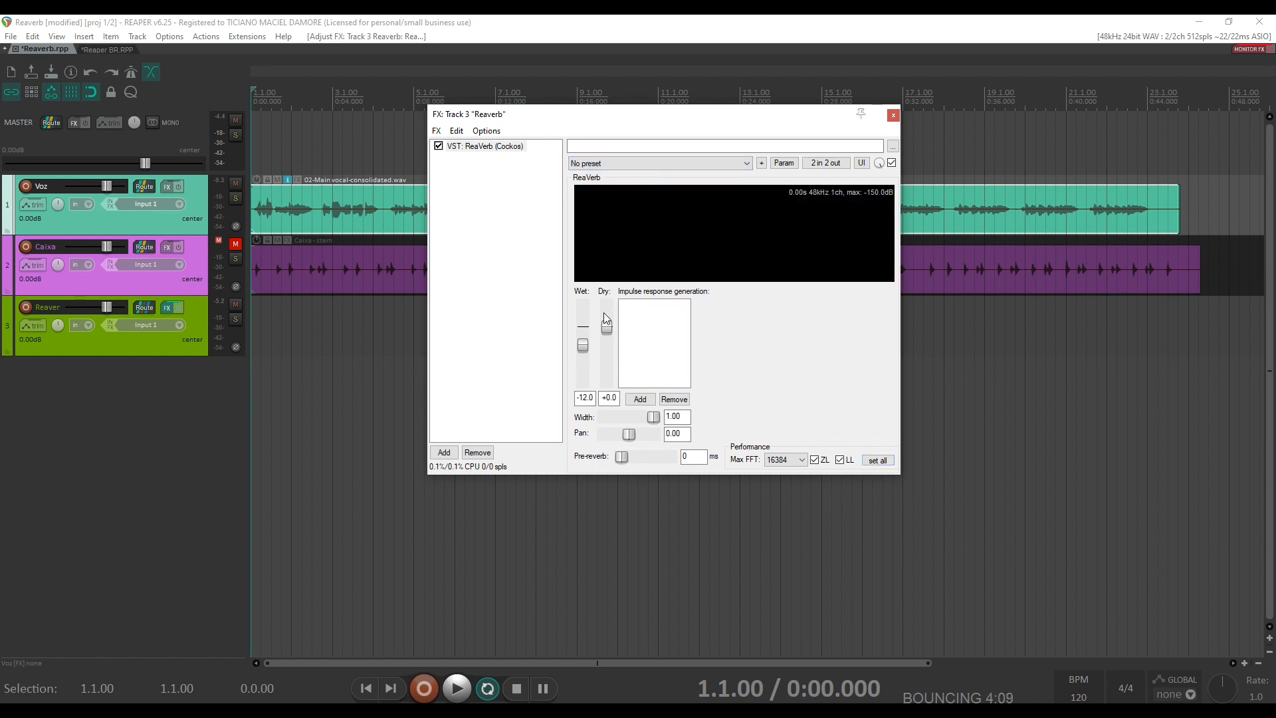
drag(606, 327, 601, 407)
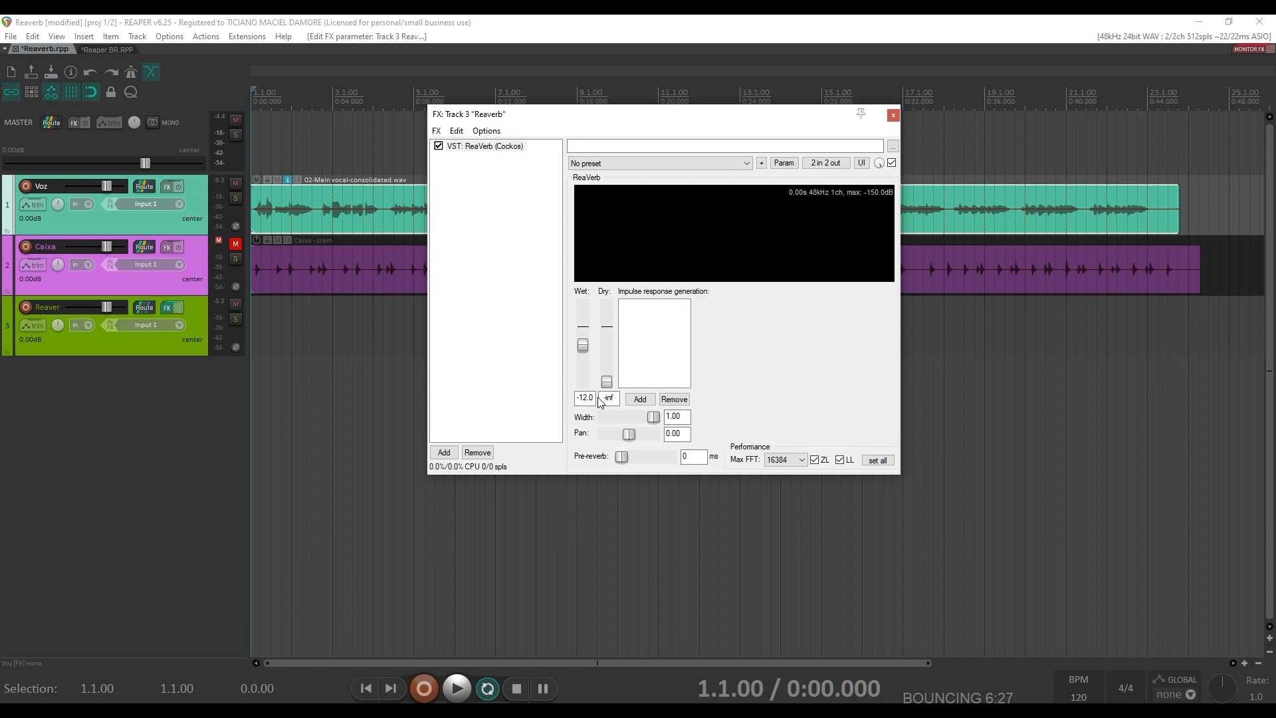
Step: Load Large Hall from the Big Gee's Lexicon 480L folder as ReaVerb's impulse response file and play the vocal through it
click(640, 400)
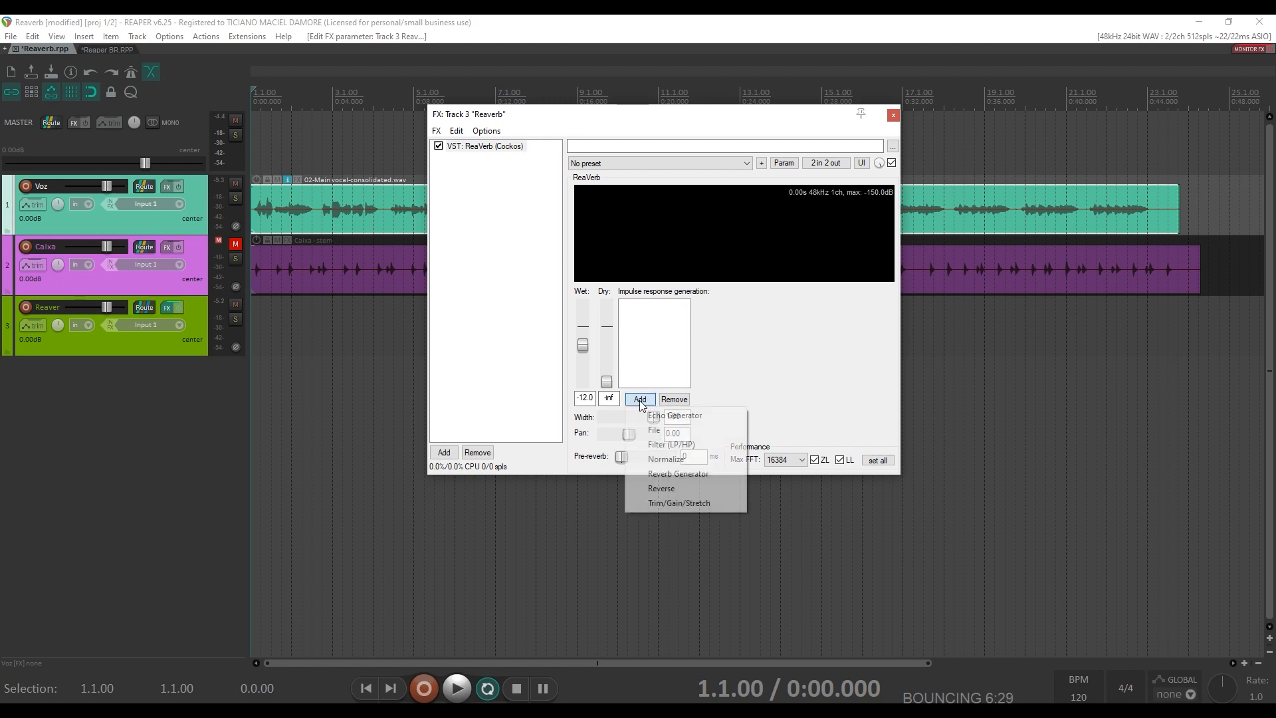
click(665, 430)
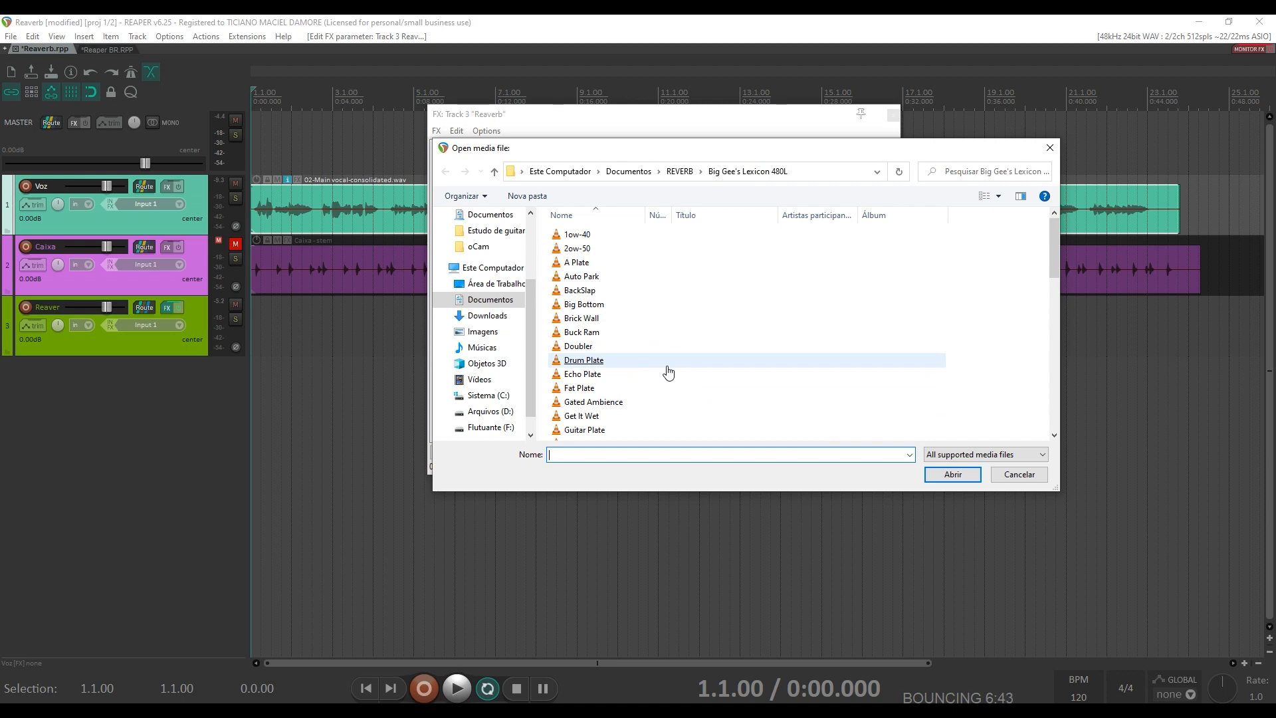
drag(1058, 257, 1059, 307)
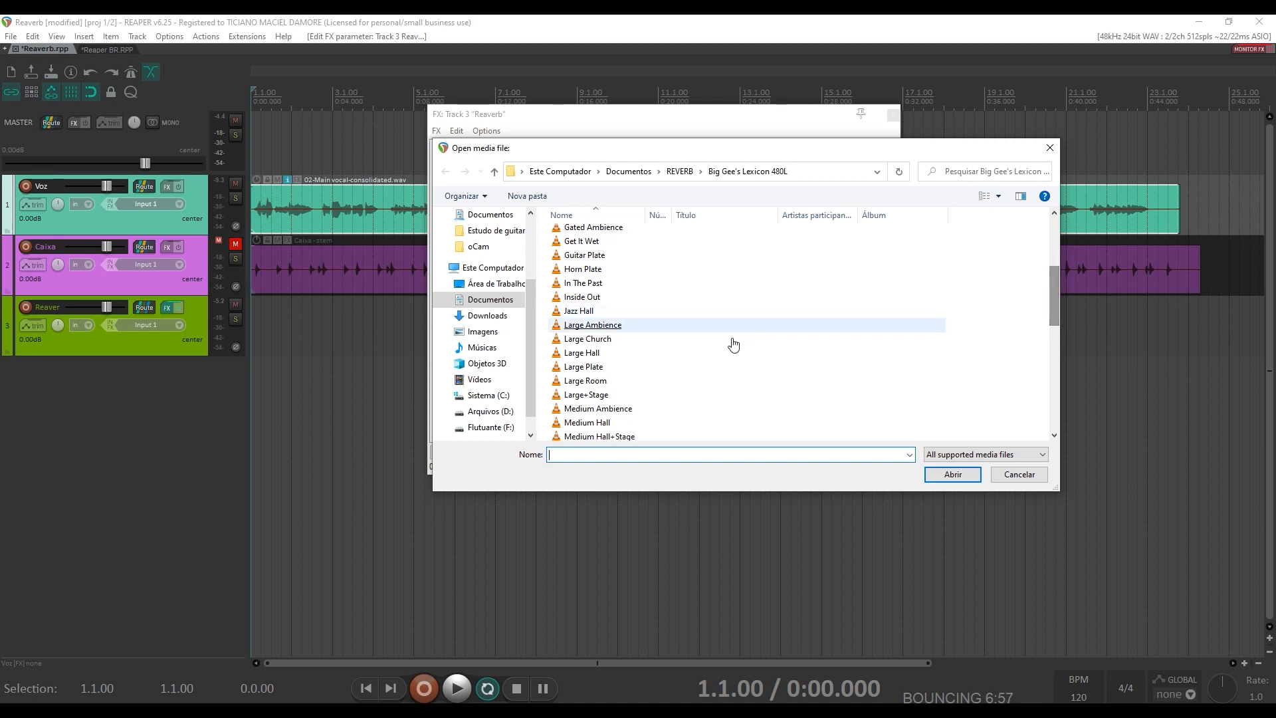
double_click(583, 353)
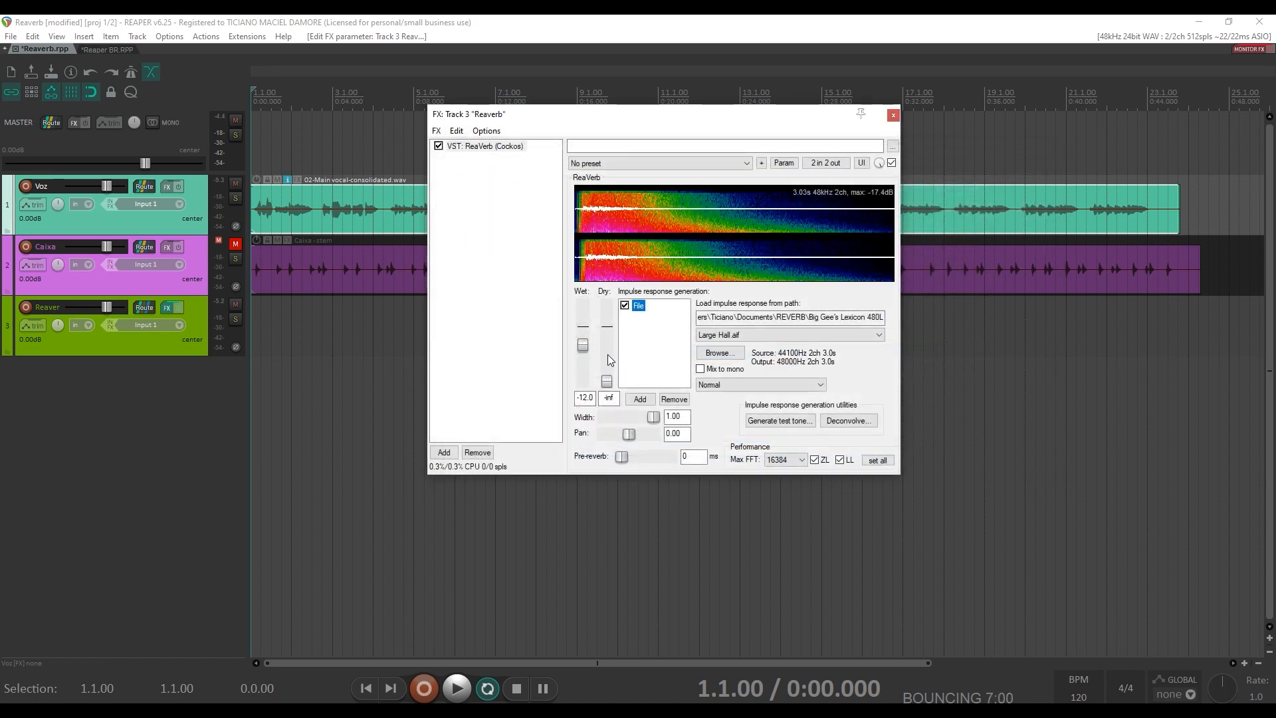
key(space)
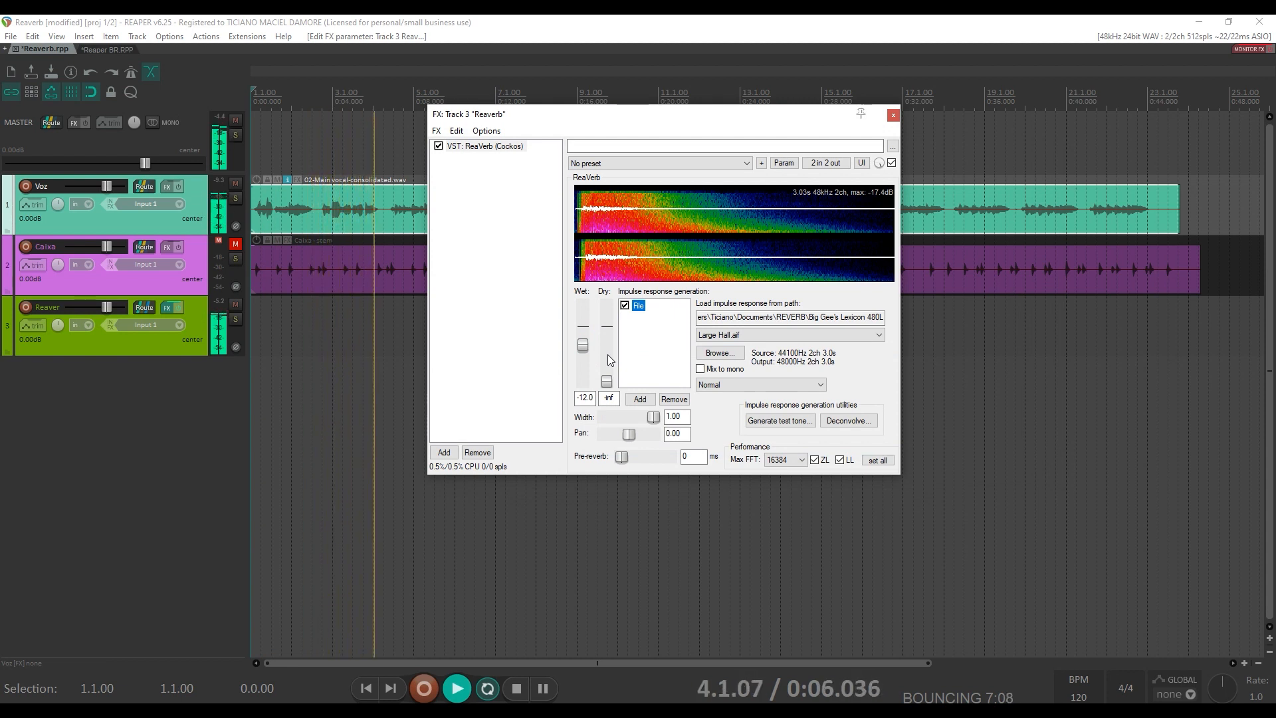
key(space)
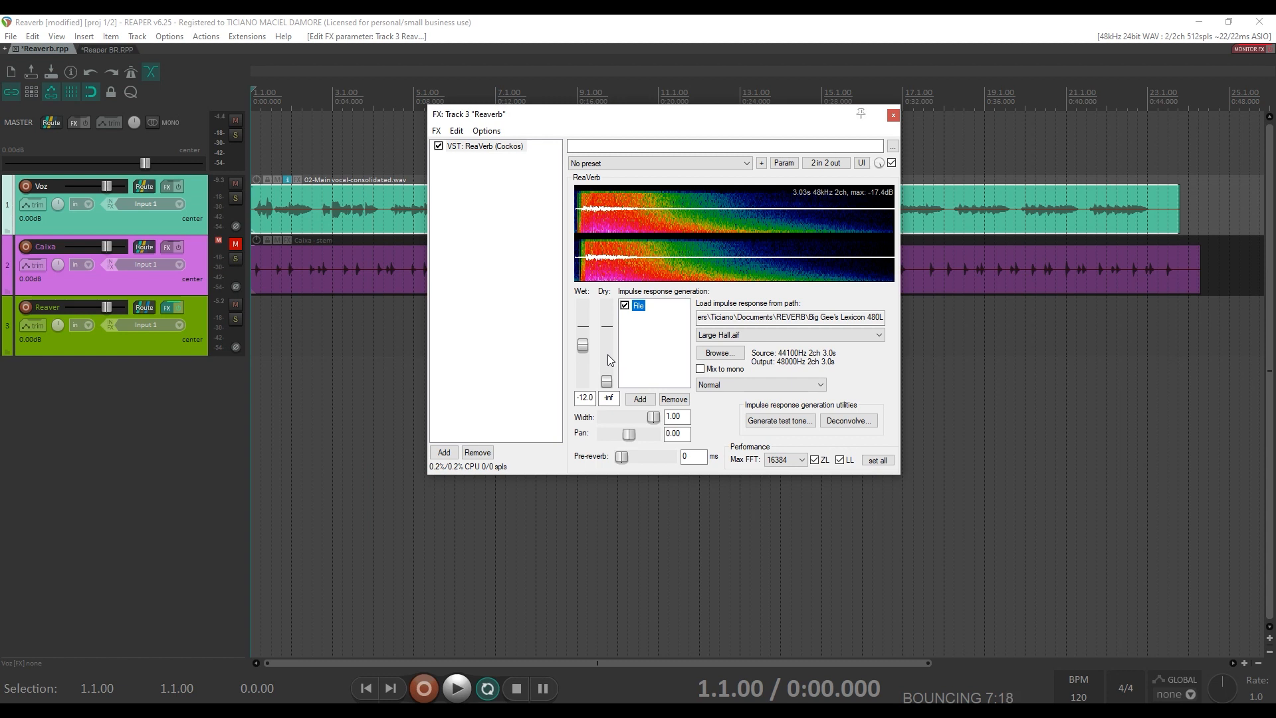
Step: Audition the vocal with the impulse response mixed to mono, turn the mono mix off during playback, and stop
click(702, 367)
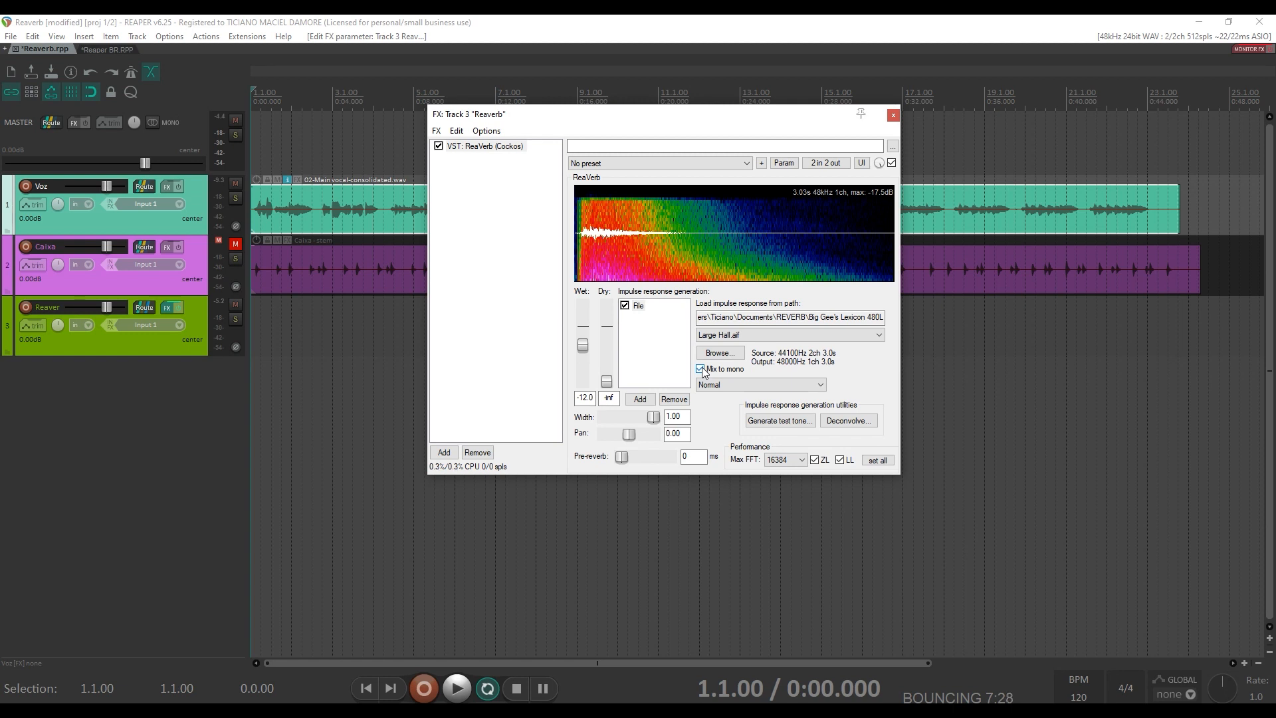
key(space)
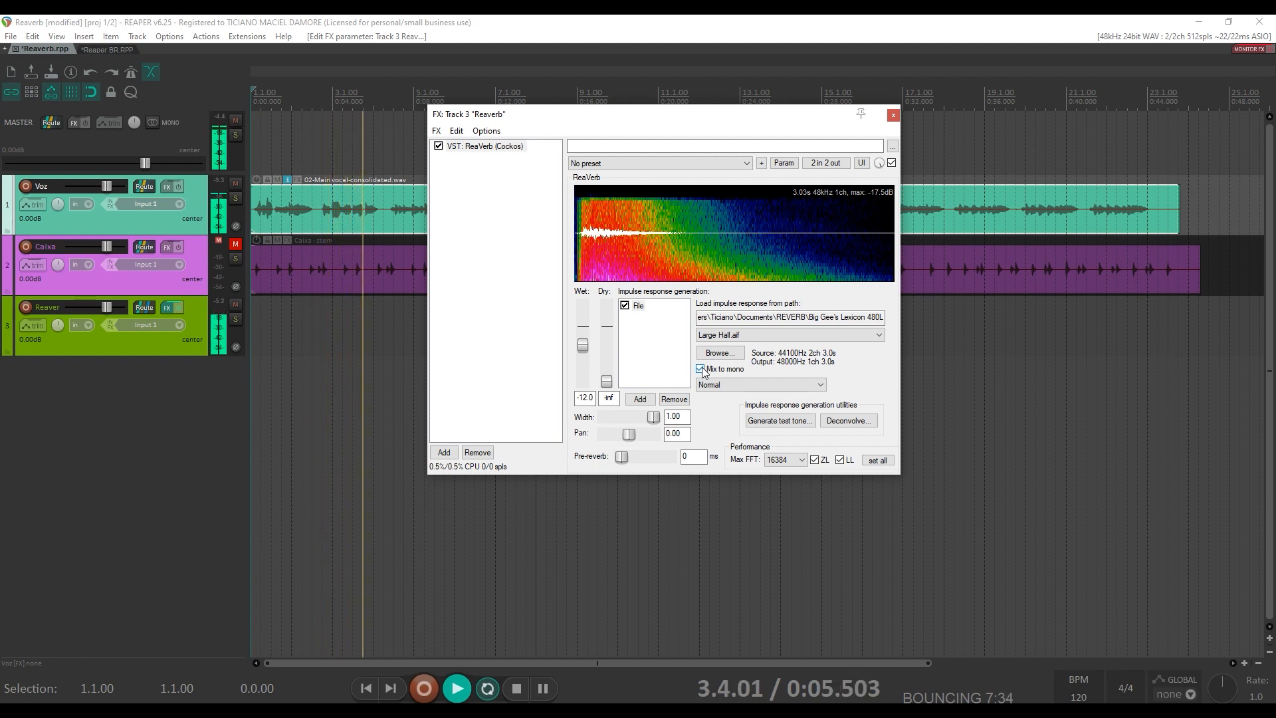
click(701, 370)
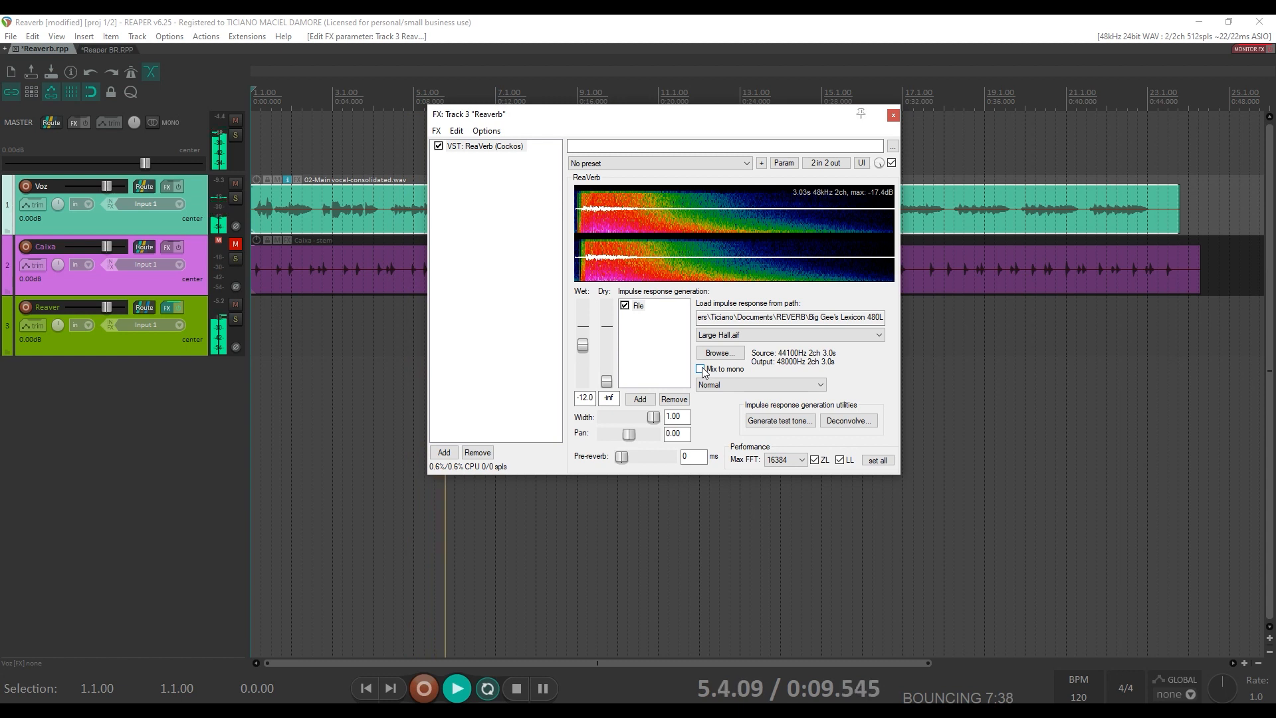
key(space)
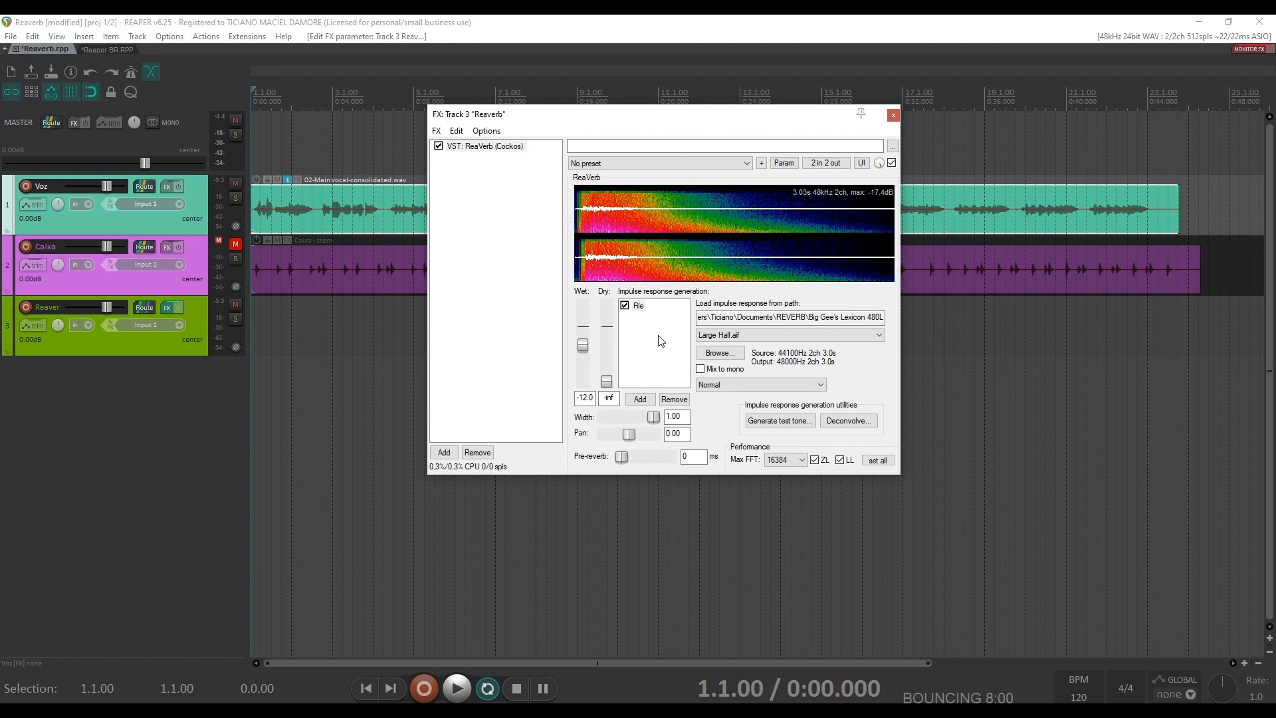
Step: Lower the Voz track's send to the Reaverb track to about -11.5 dB during playback, then stop and close the routing window
key(space)
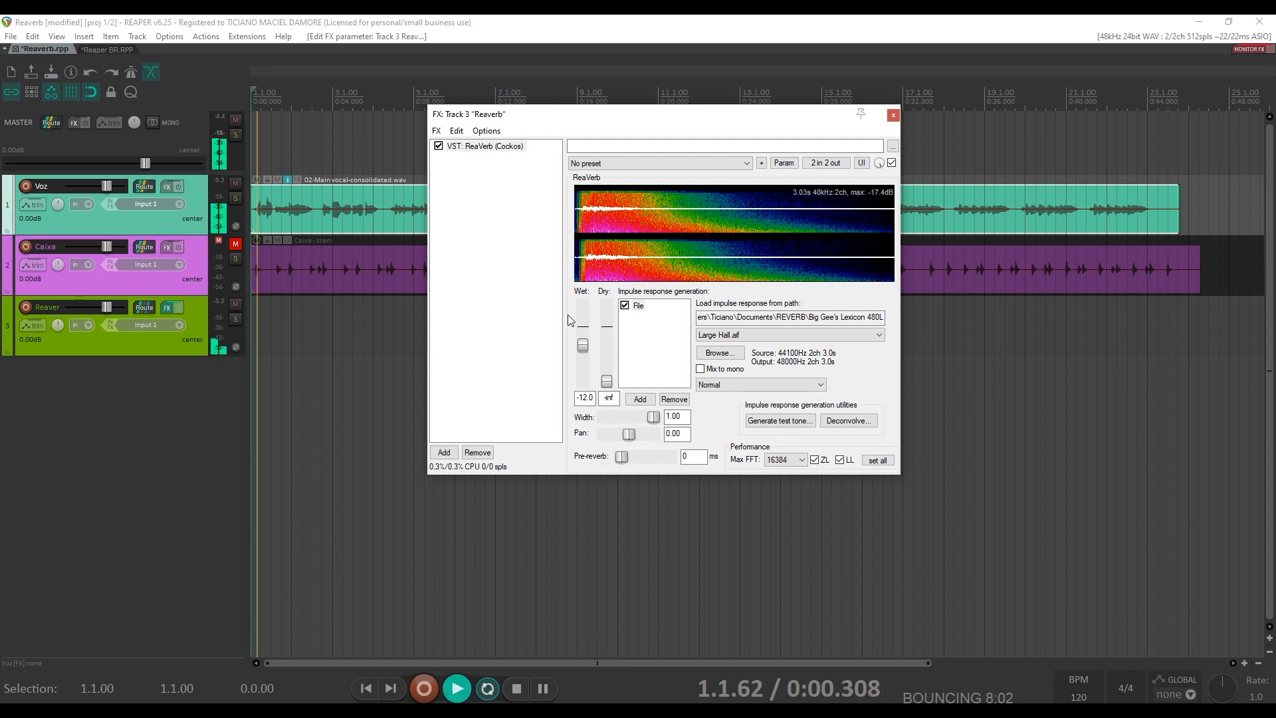
click(145, 187)
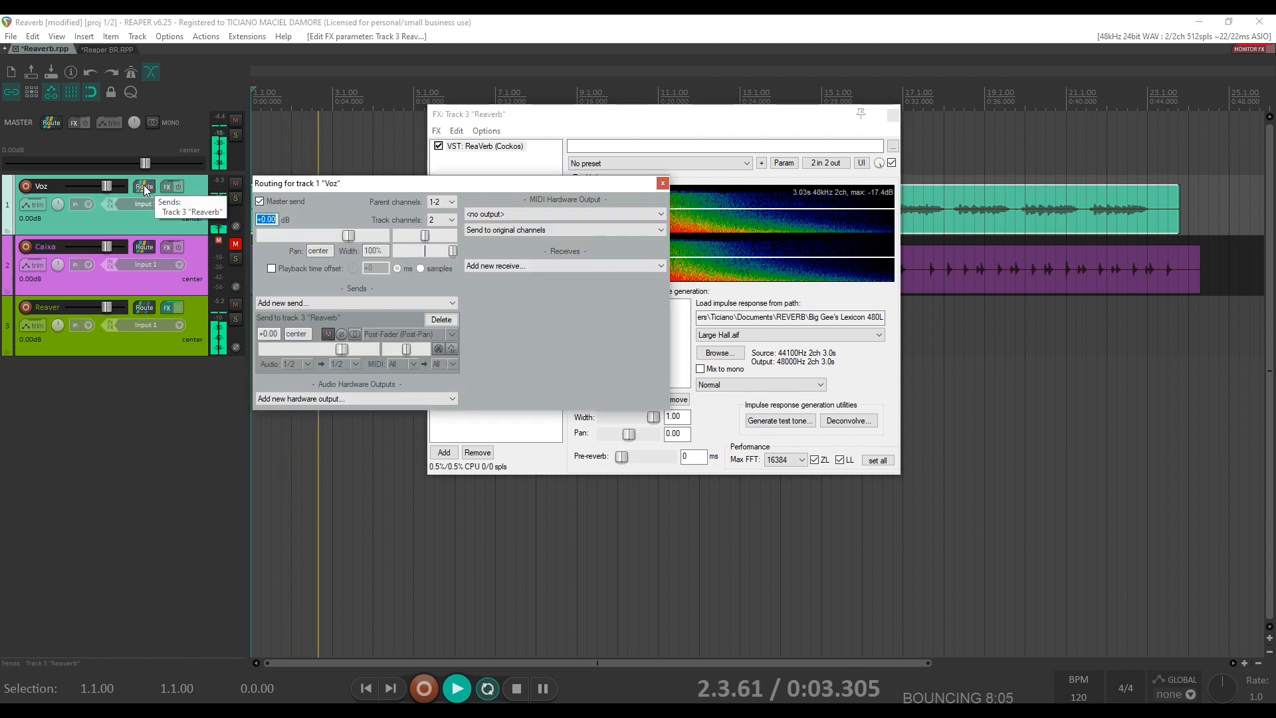
click(326, 334)
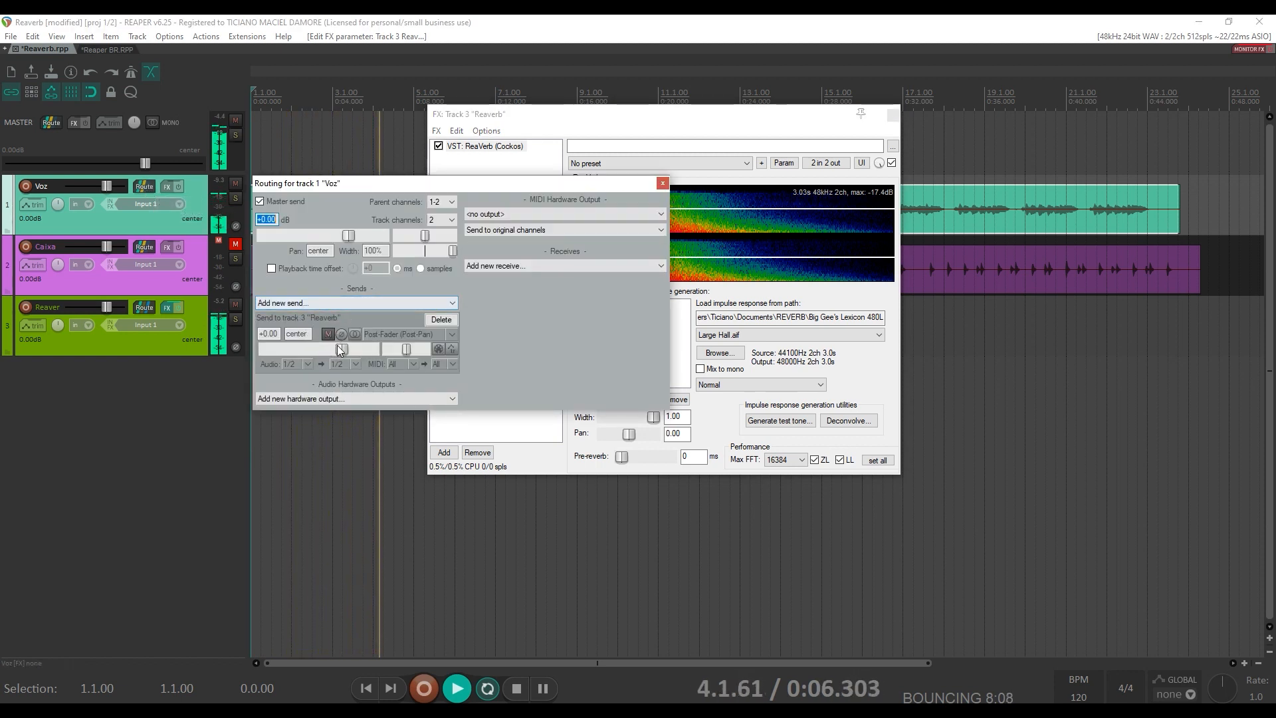
mouse_move(338, 345)
mouse_down()
mouse_move(217, 360)
mouse_move(322, 351)
mouse_up()
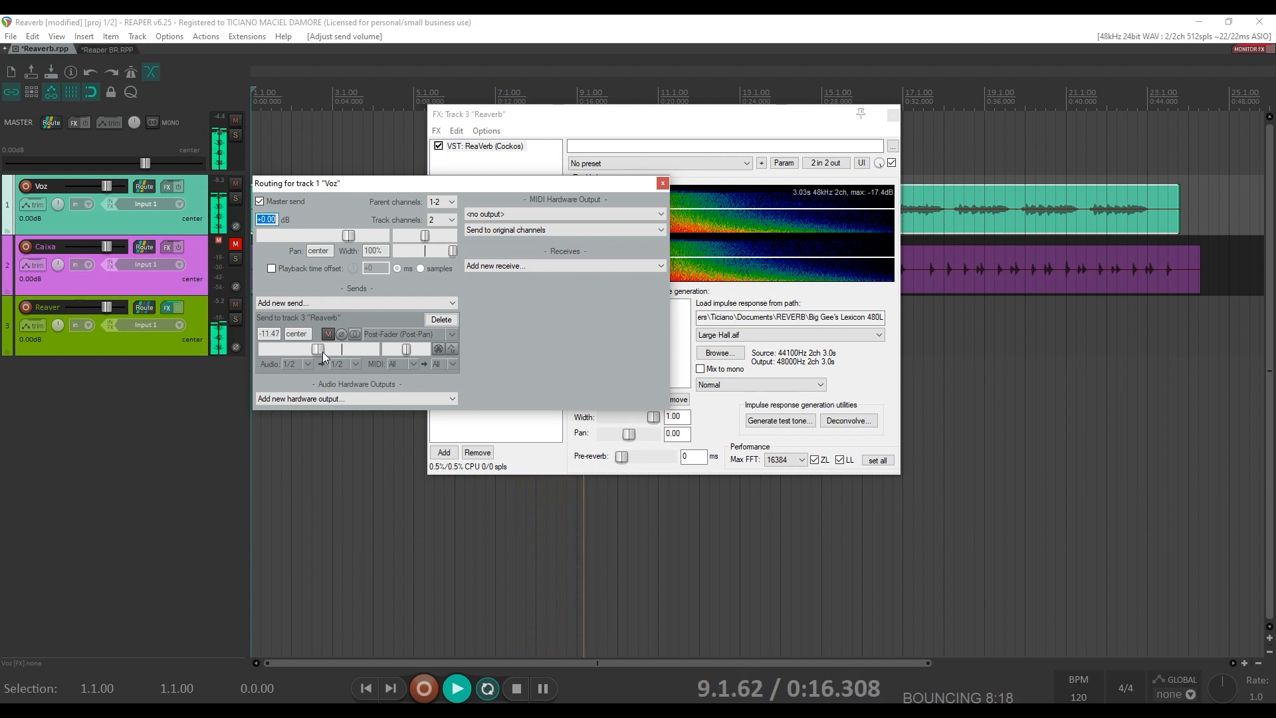
key(space)
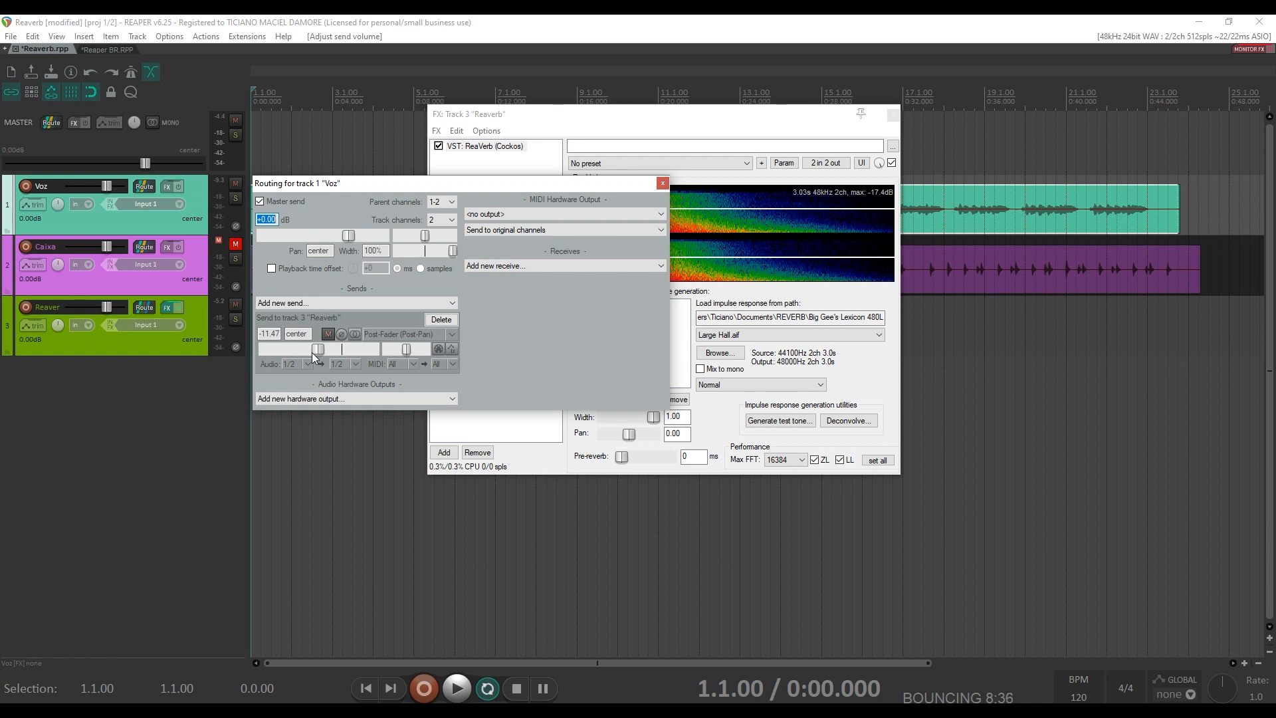
drag(319, 352, 324, 353)
click(663, 183)
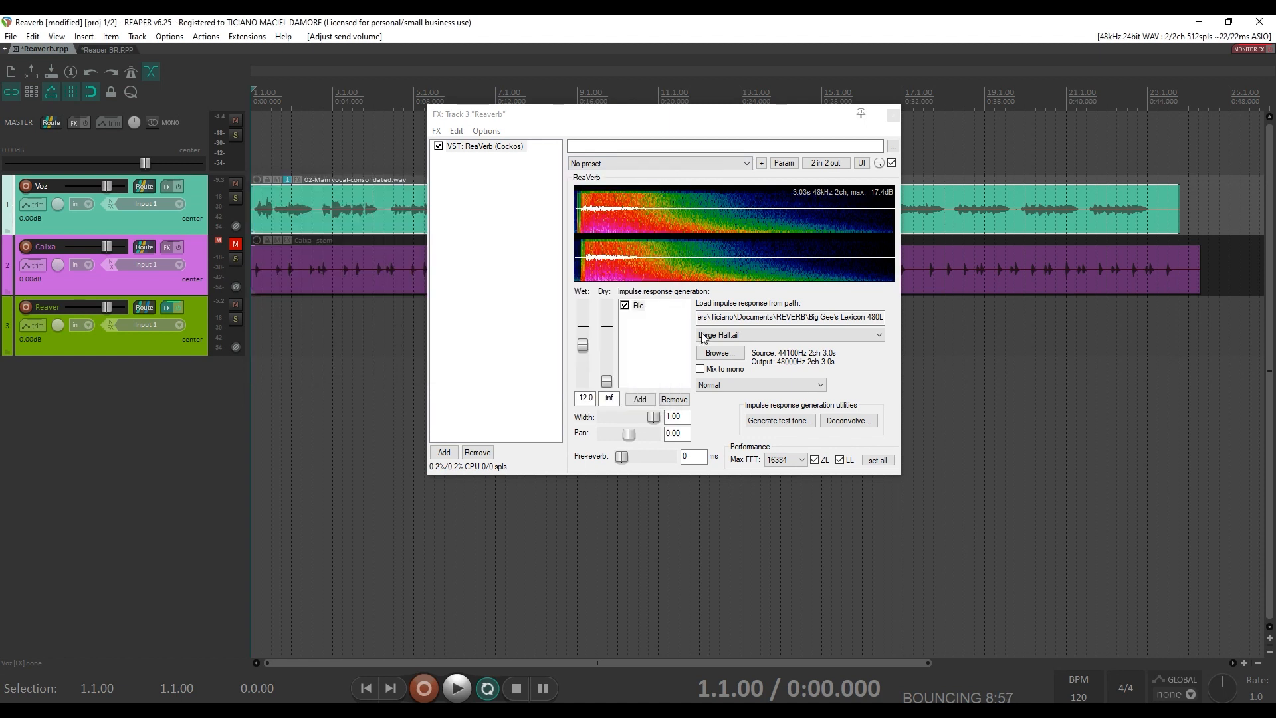
Step: Switch the impulse response to Small Hall.aif and audition the vocal with it
click(747, 335)
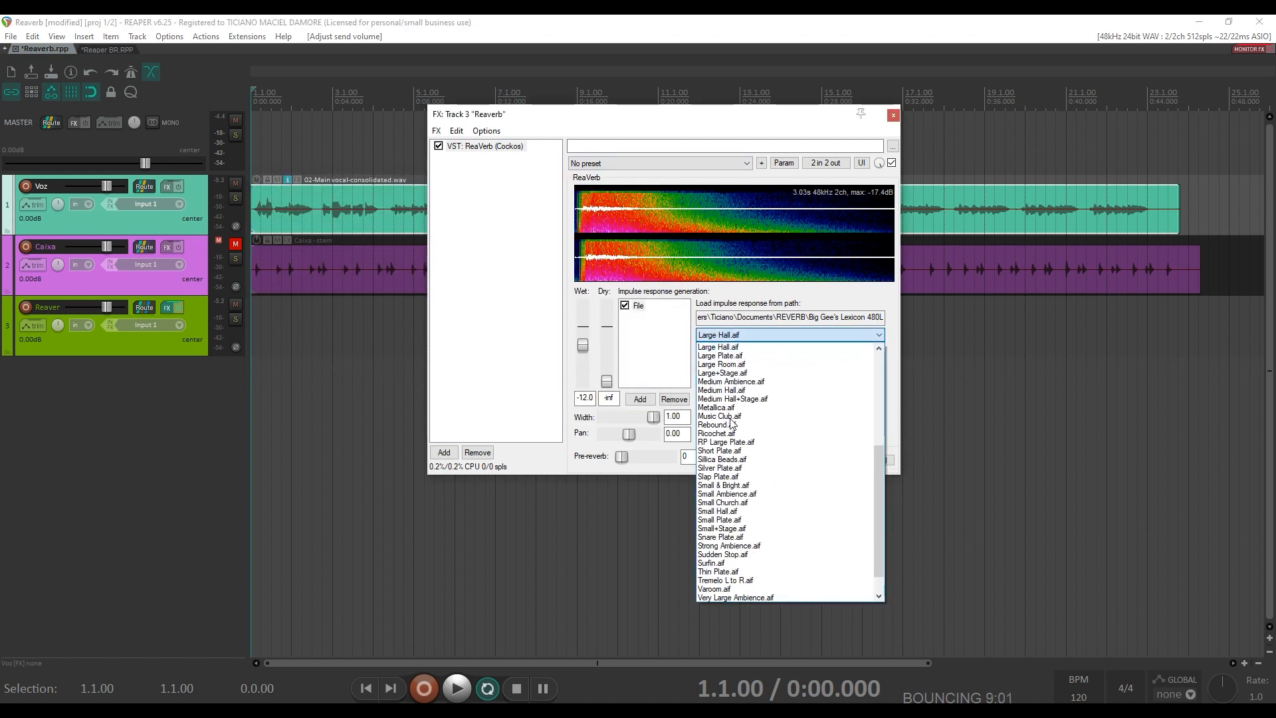
click(733, 512)
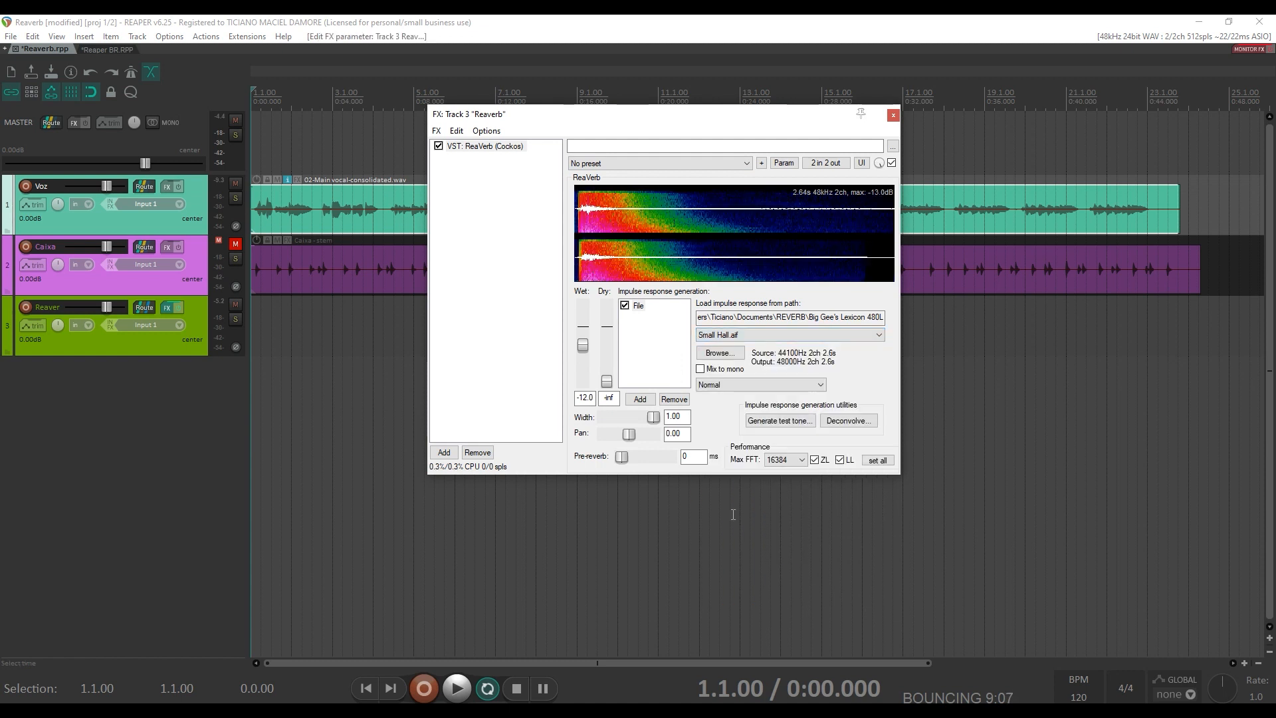
key(space)
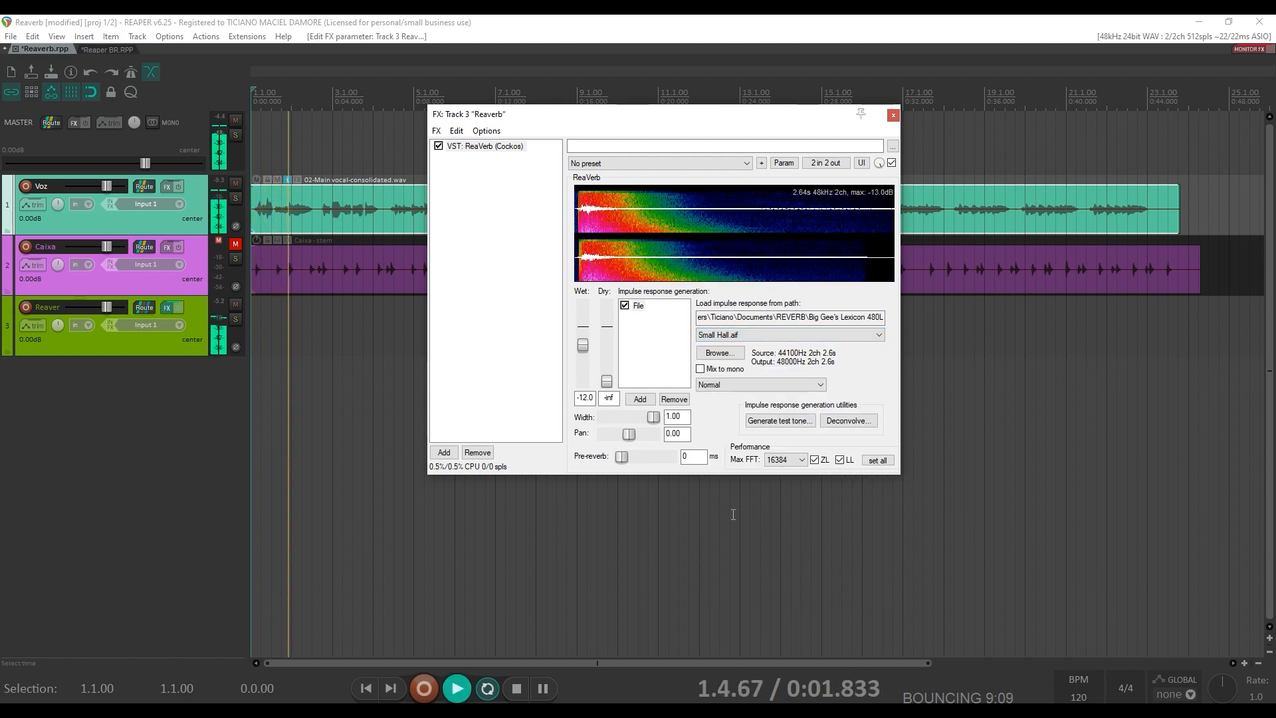
key(space)
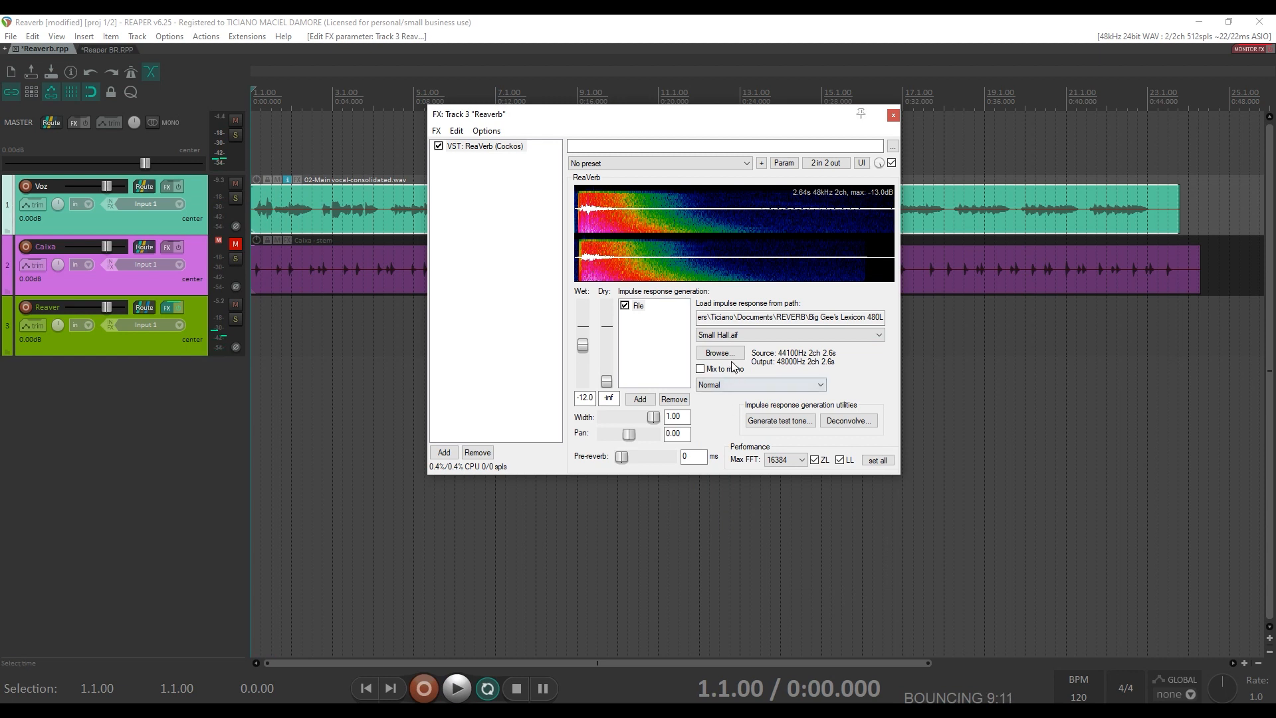
Step: Audition the vocal with the Vox Whispers.aif impulse response and switch back to Large Hall.aif
click(754, 335)
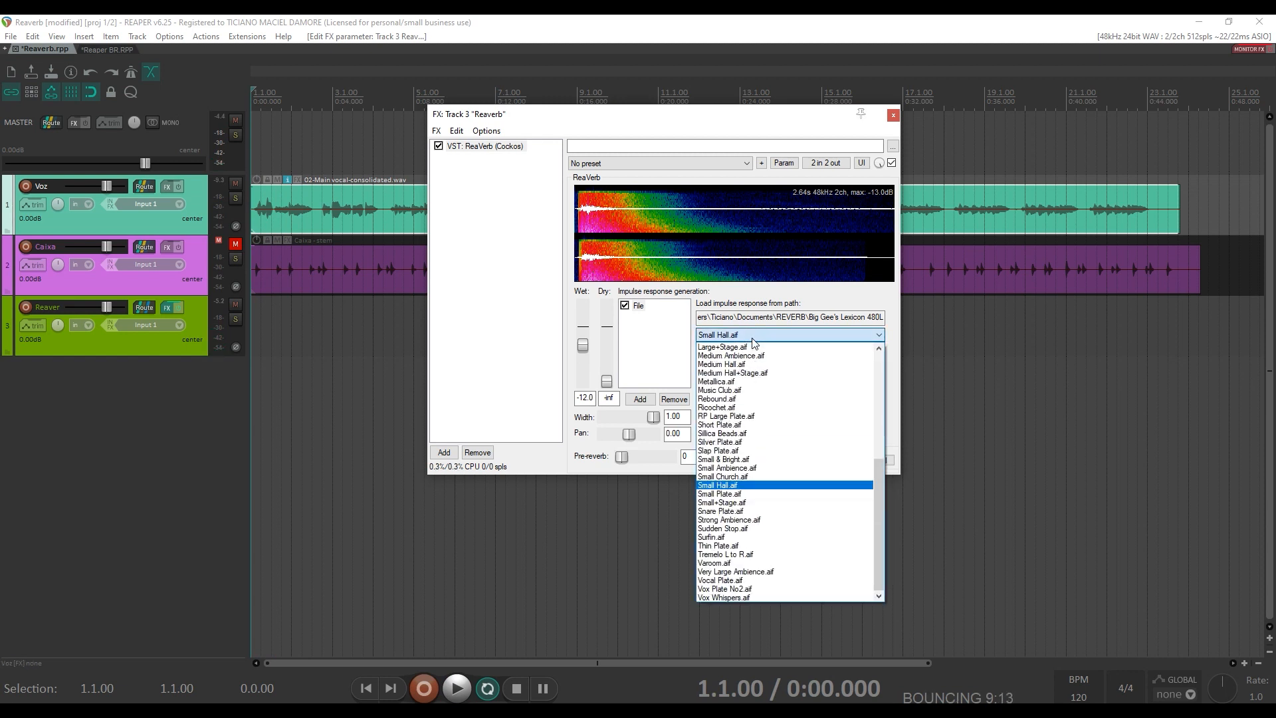
click(735, 590)
click(740, 596)
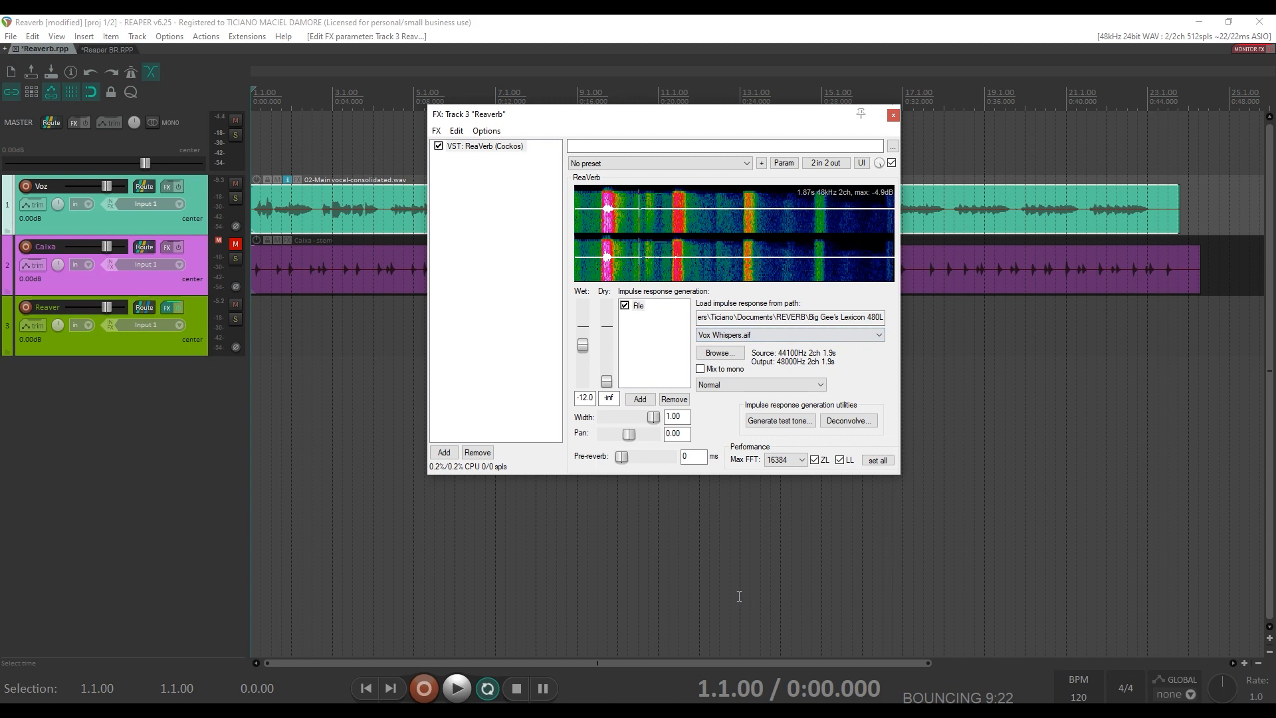
key(space)
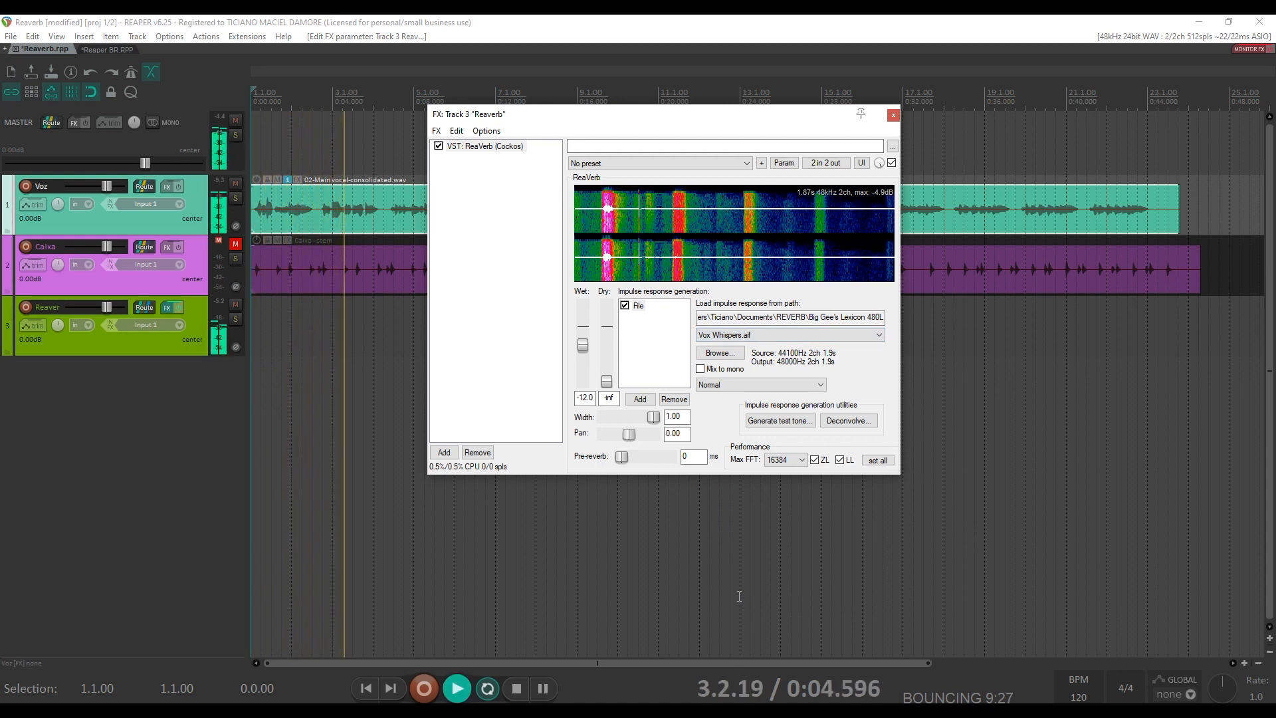
key(space)
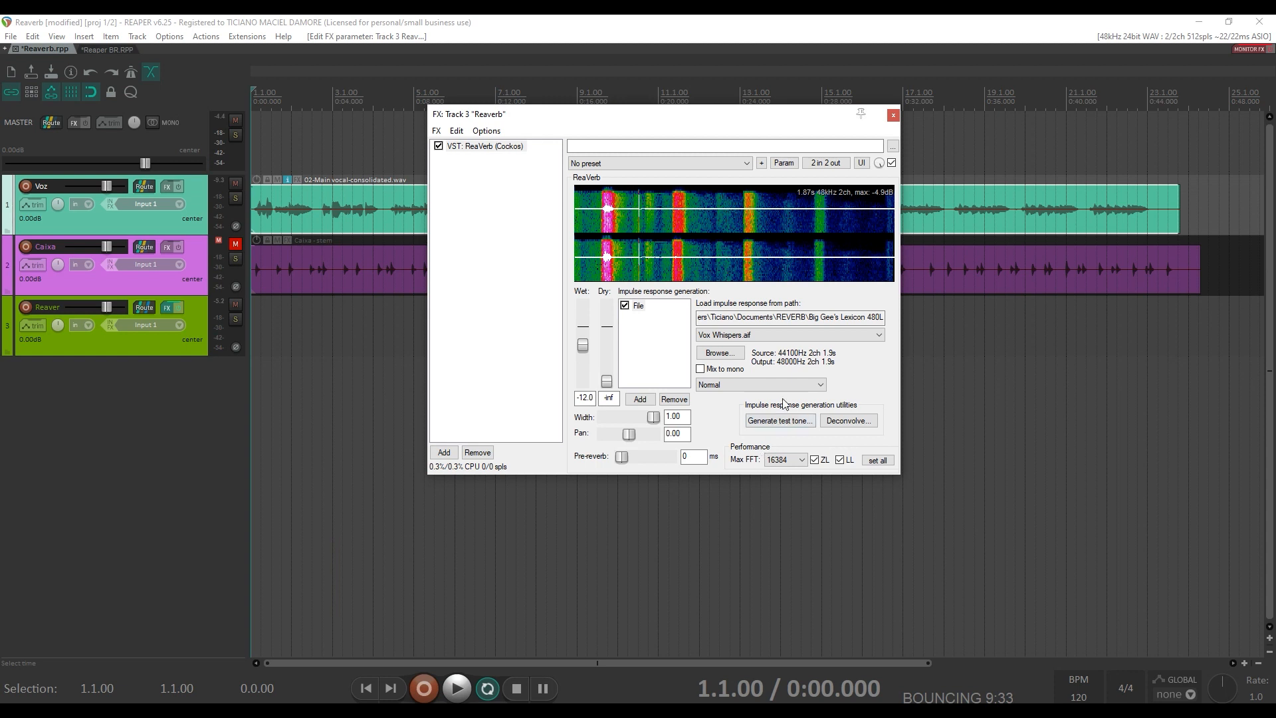
click(805, 335)
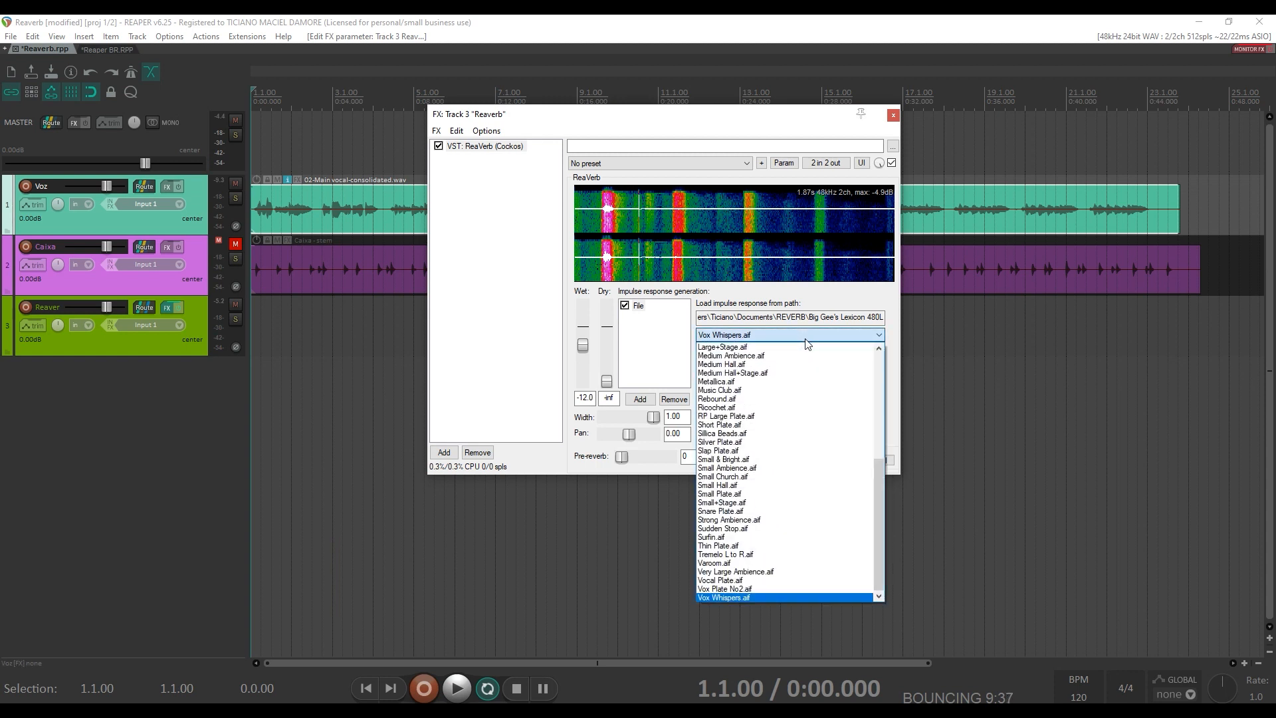
scroll(787, 439, up, 1)
click(739, 369)
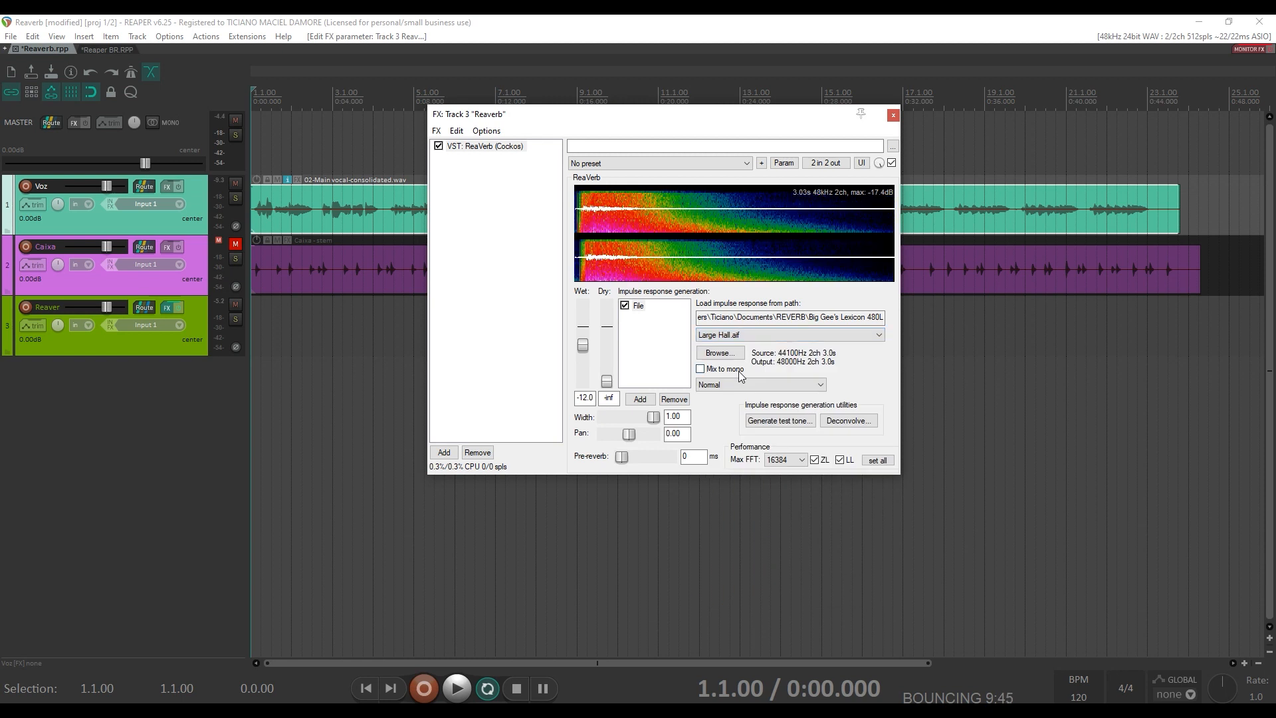
Step: Add a Filter (LP/HP) module to ReaVerb's impulse response chain
click(640, 399)
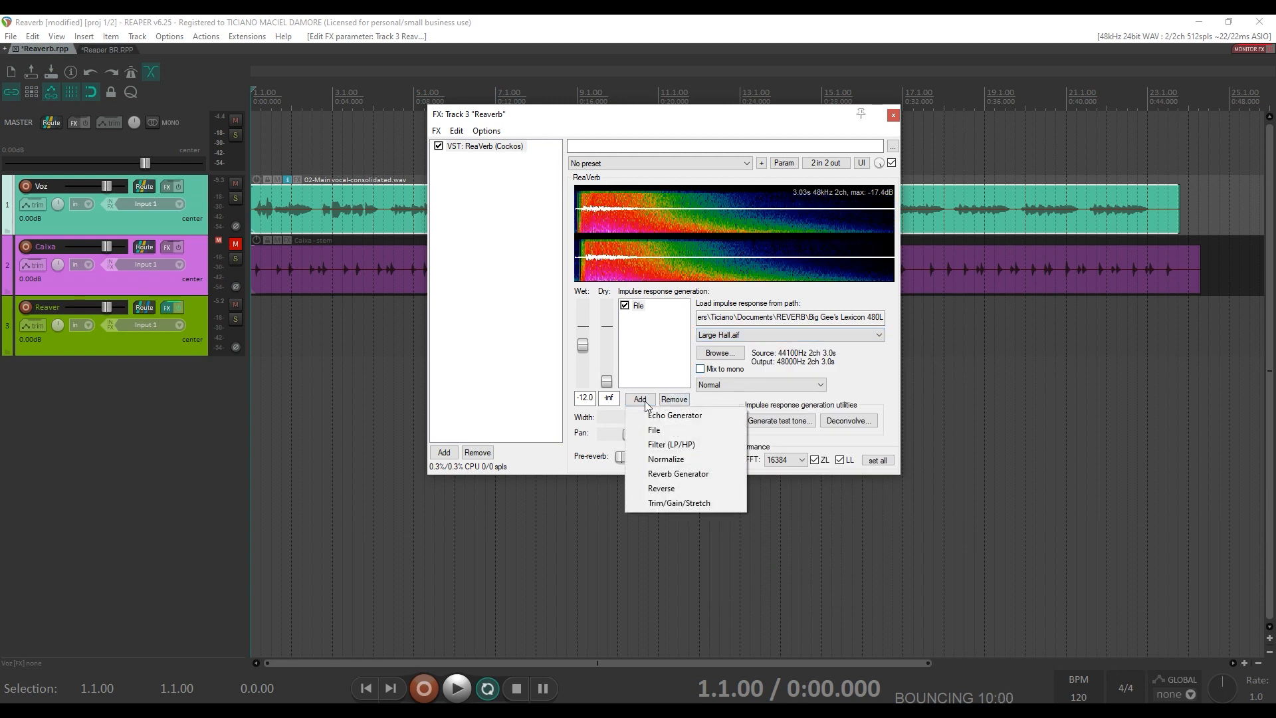
click(672, 445)
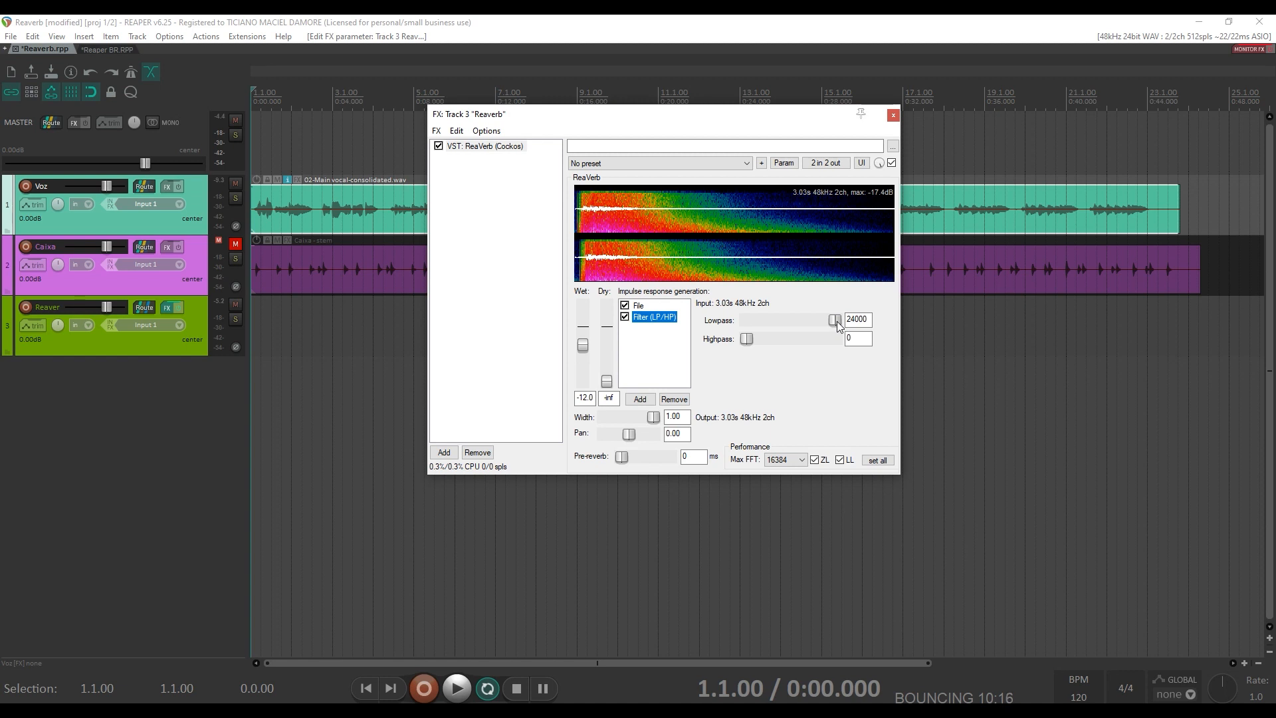
Step: Audition the filter's lowpass at about 207 and 4326, try about 7679 with playback stopped, and reset it to 24000
drag(838, 324, 768, 320)
key(space)
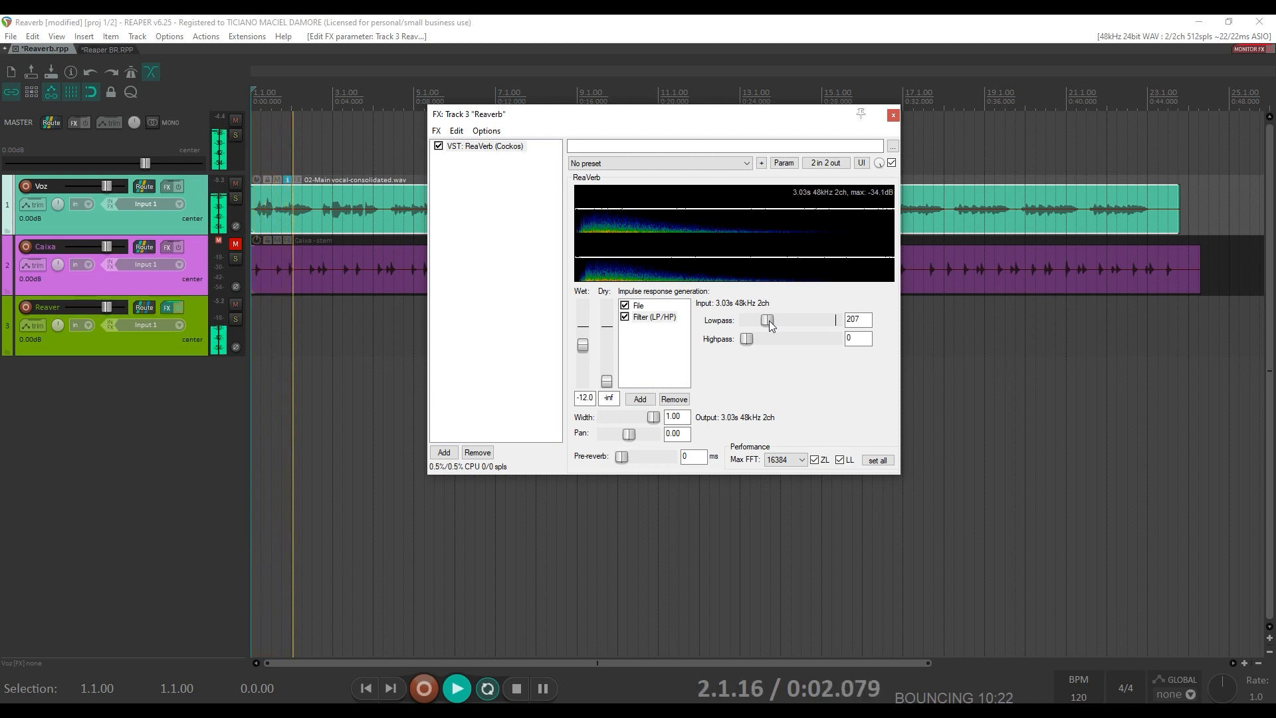
drag(768, 321, 804, 330)
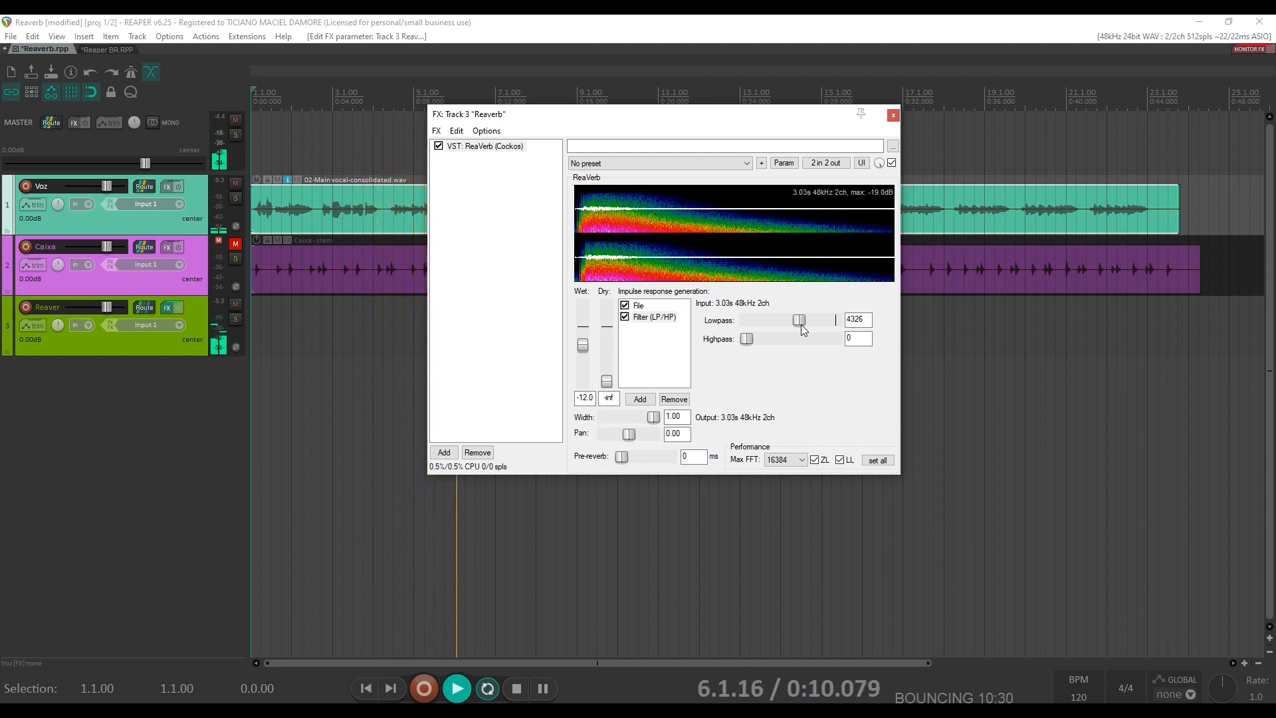
drag(804, 331, 839, 323)
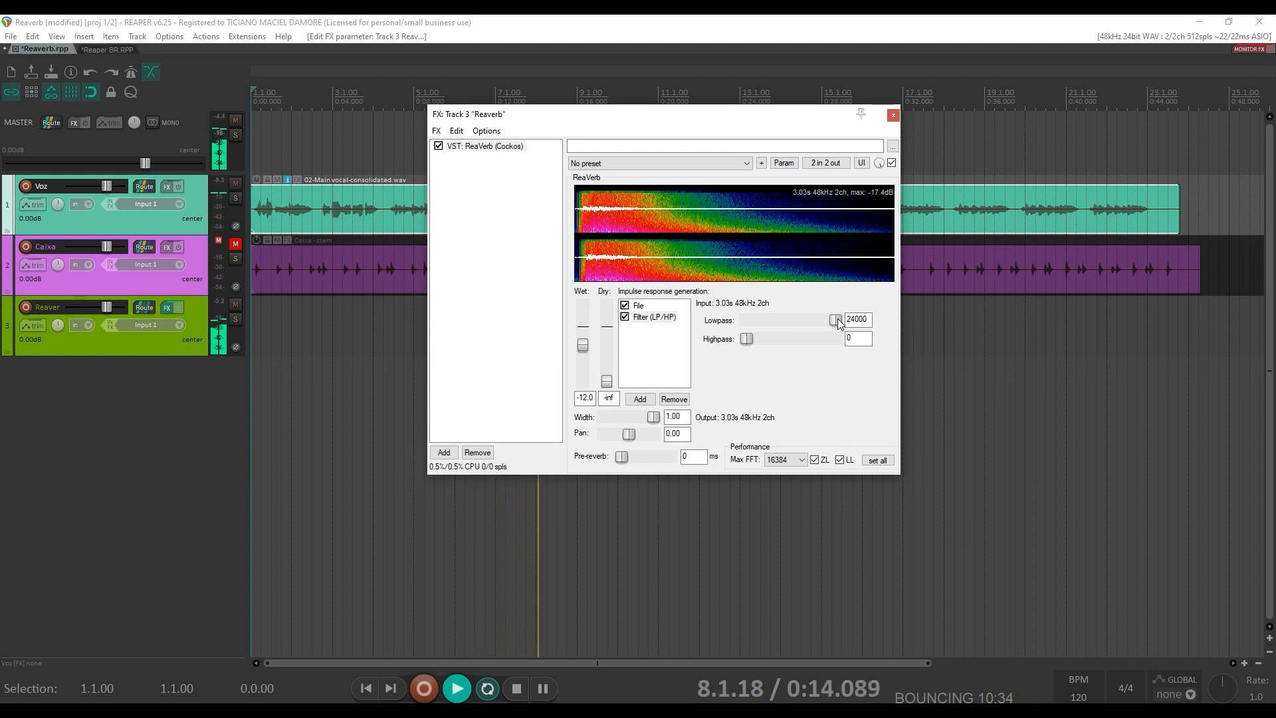
key(space)
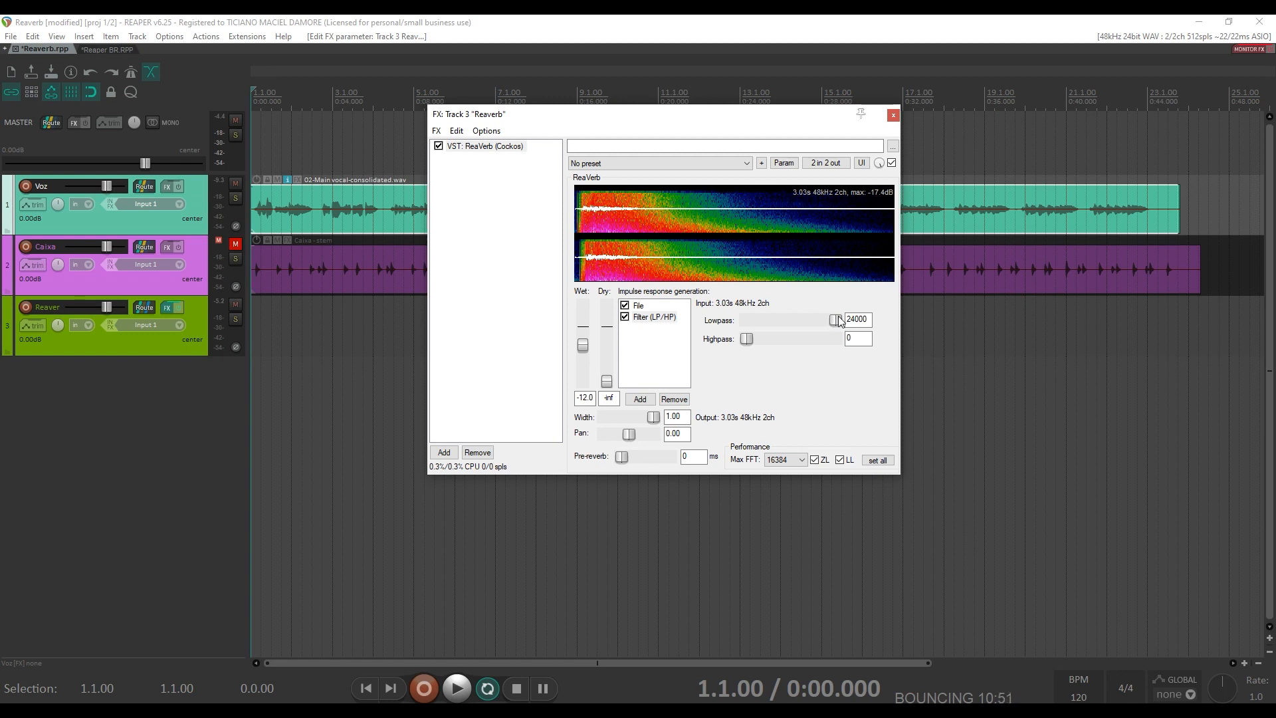
drag(838, 322, 814, 321)
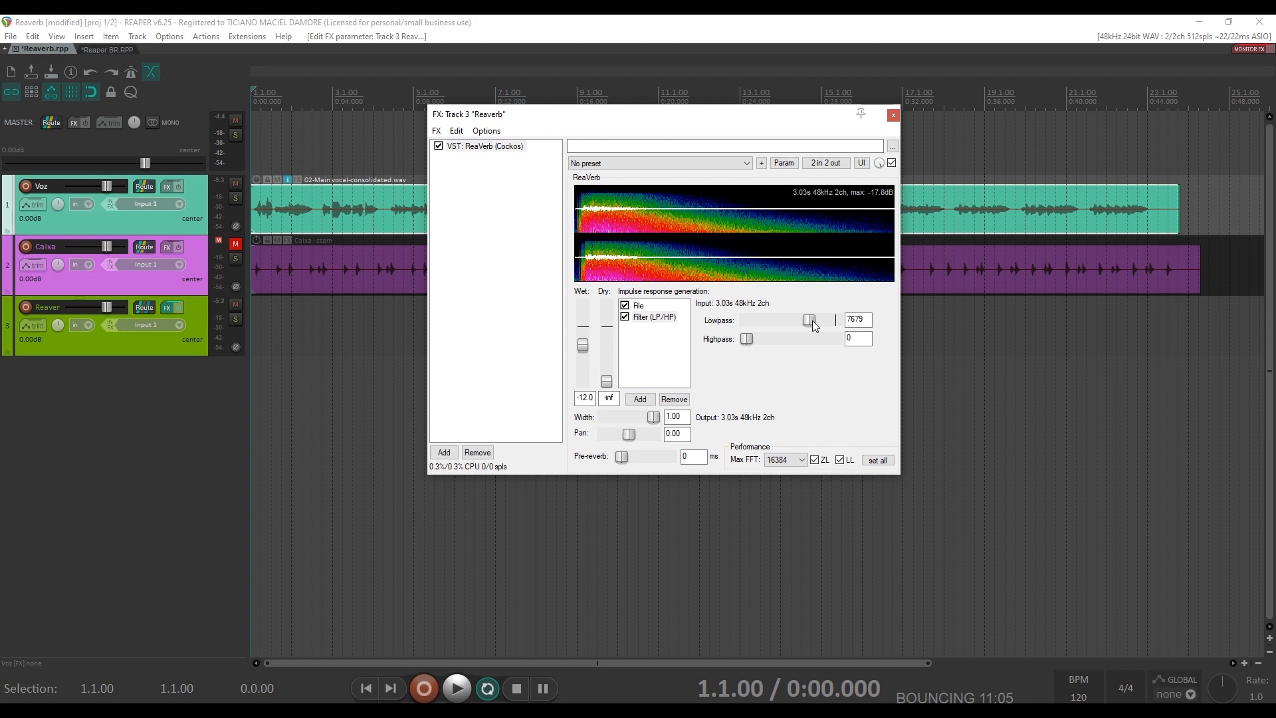
drag(813, 322, 839, 321)
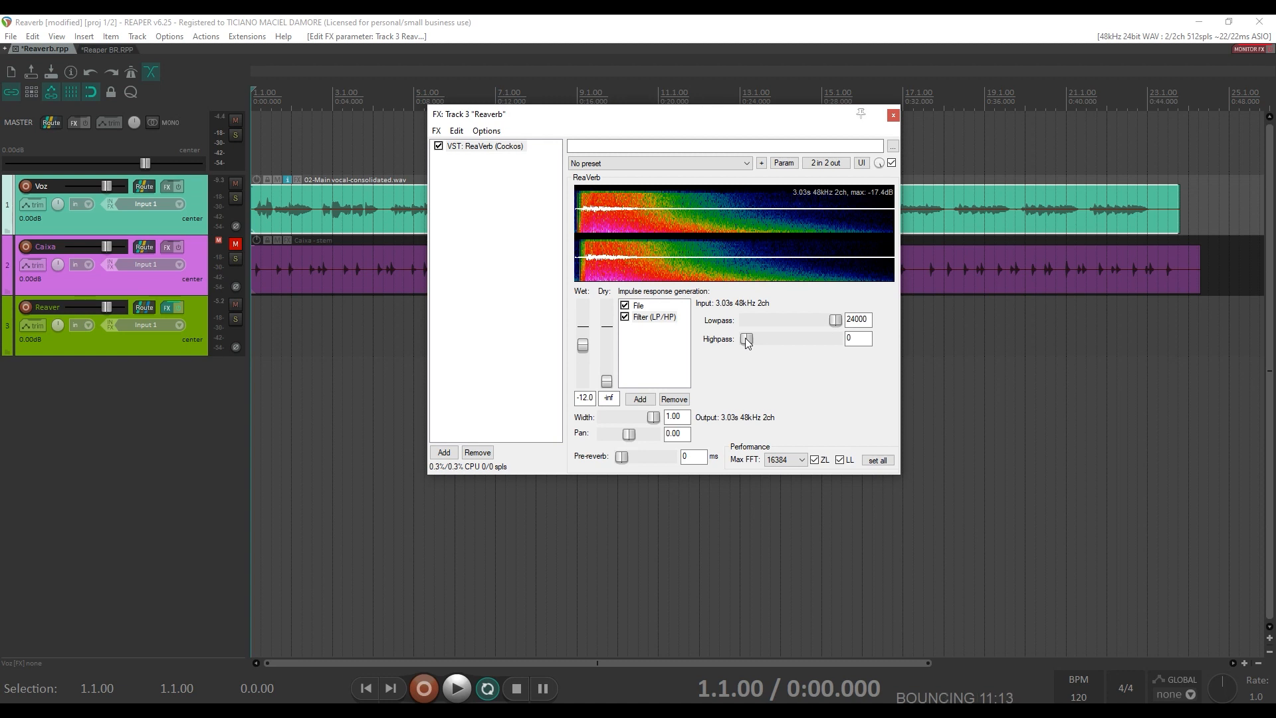
Step: Audition the vocal with the filter's highpass at about 5531 and 1186, and lower it further with playback stopped
key(space)
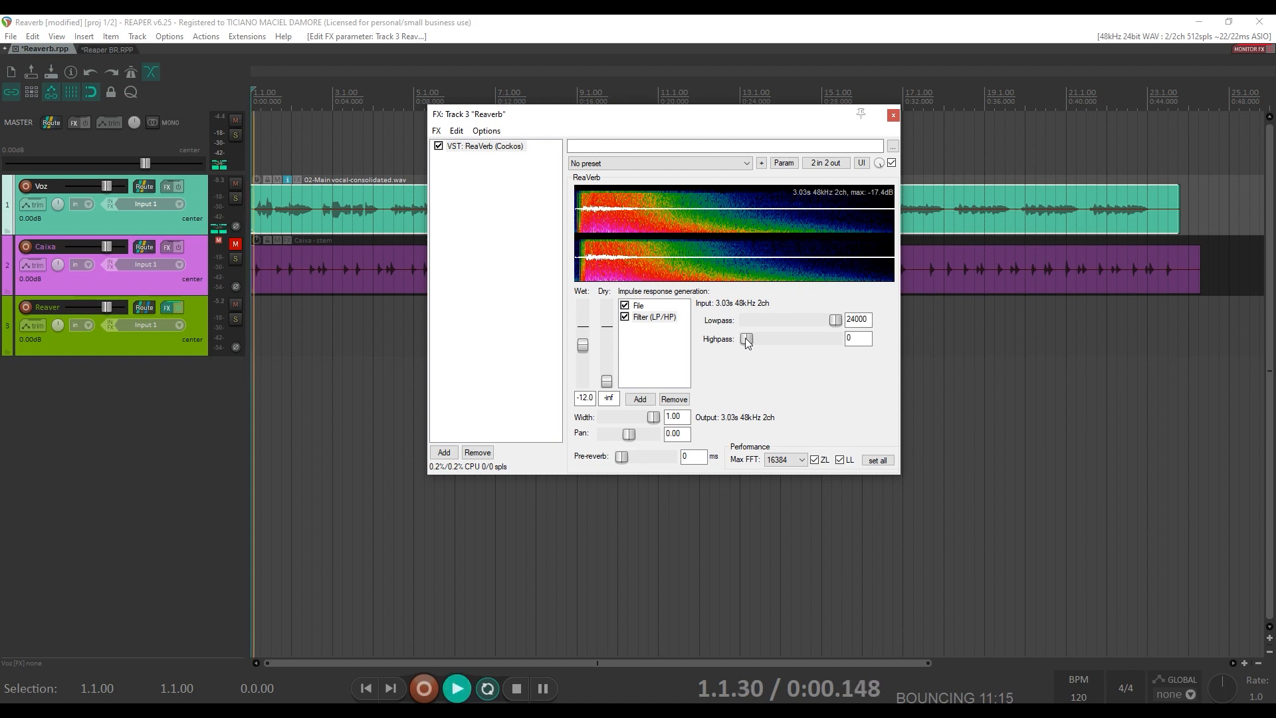
drag(745, 338, 804, 349)
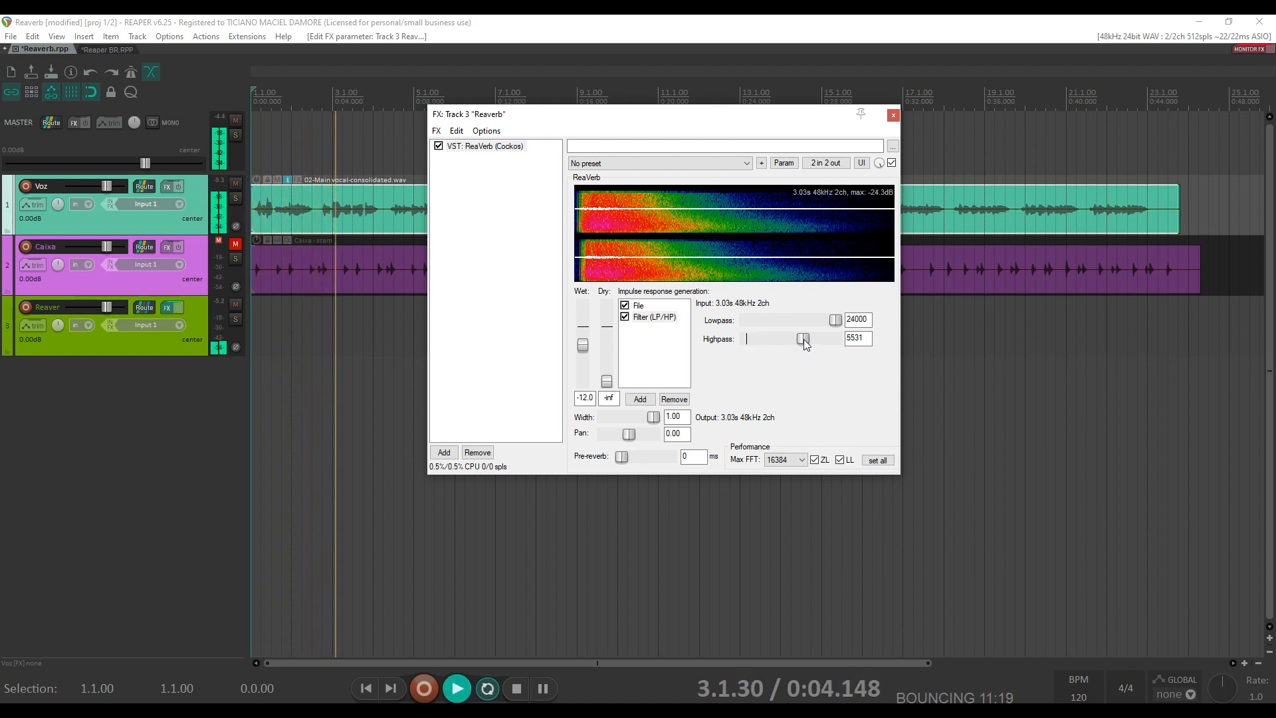
drag(804, 341, 783, 341)
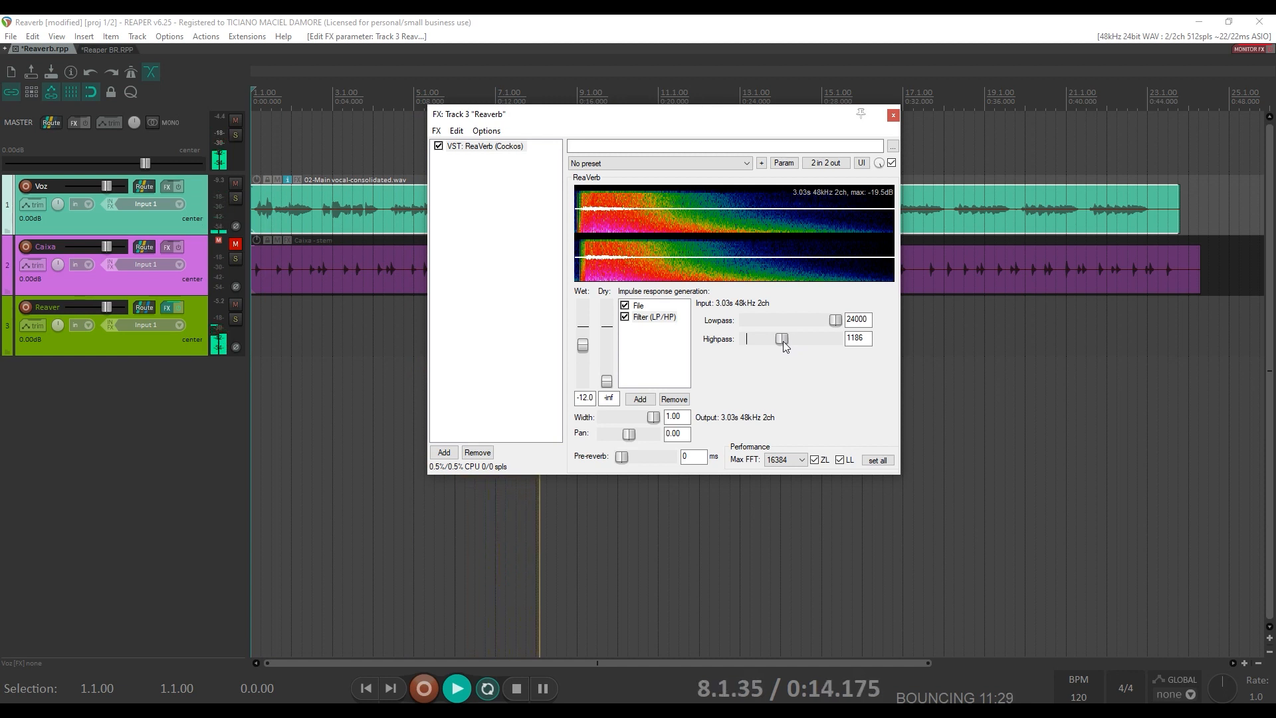
key(space)
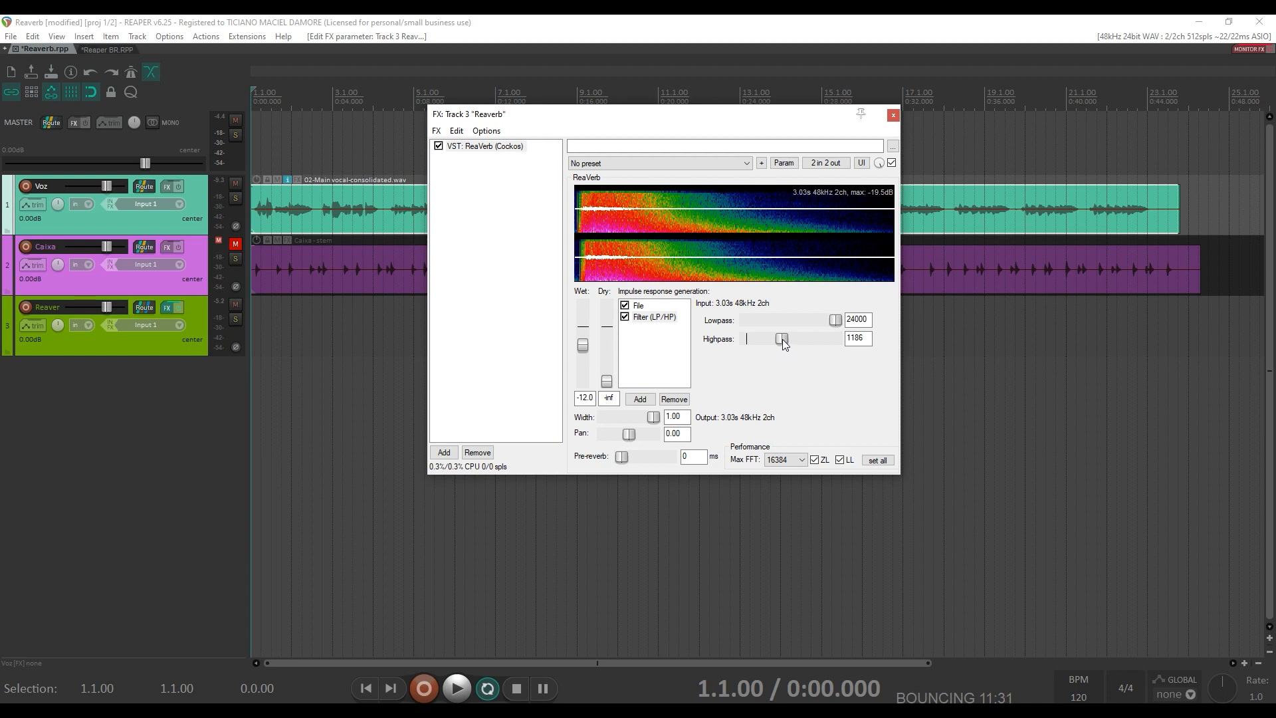
drag(783, 339, 762, 340)
Step: Replace the Filter (LP/HP) module in the impulse response chain with a Normalize module
click(670, 318)
click(675, 399)
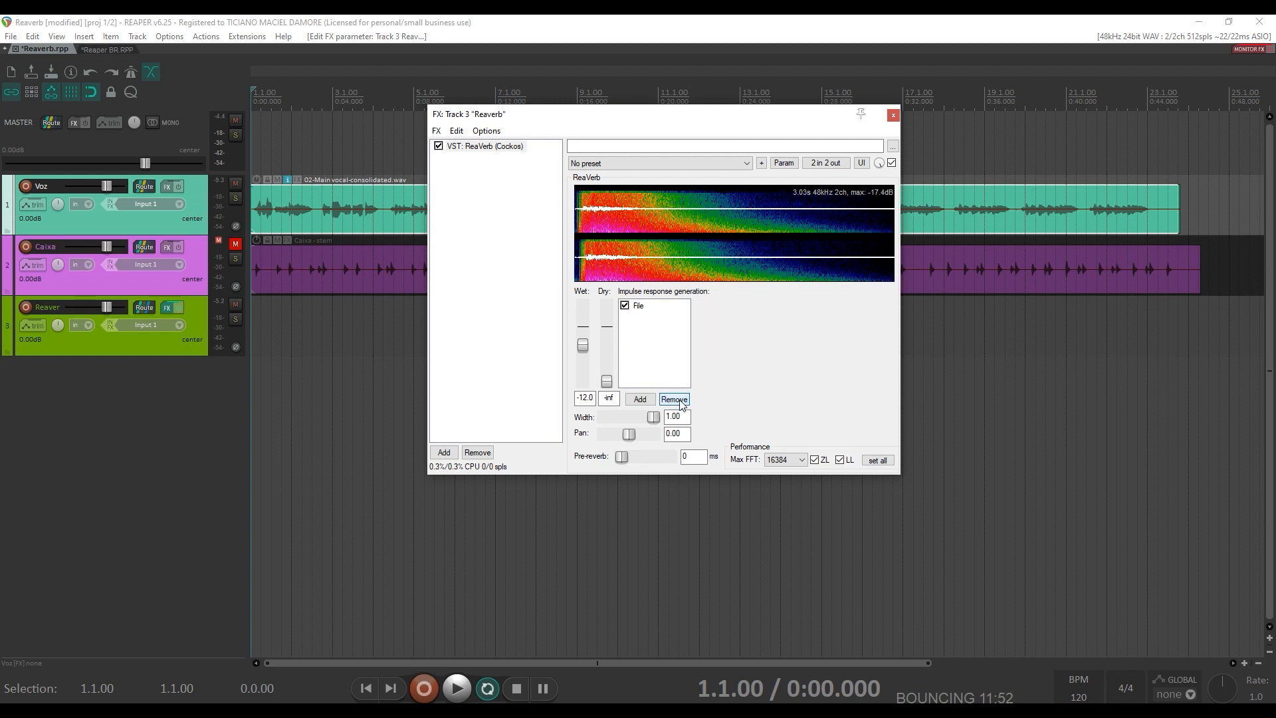
click(640, 399)
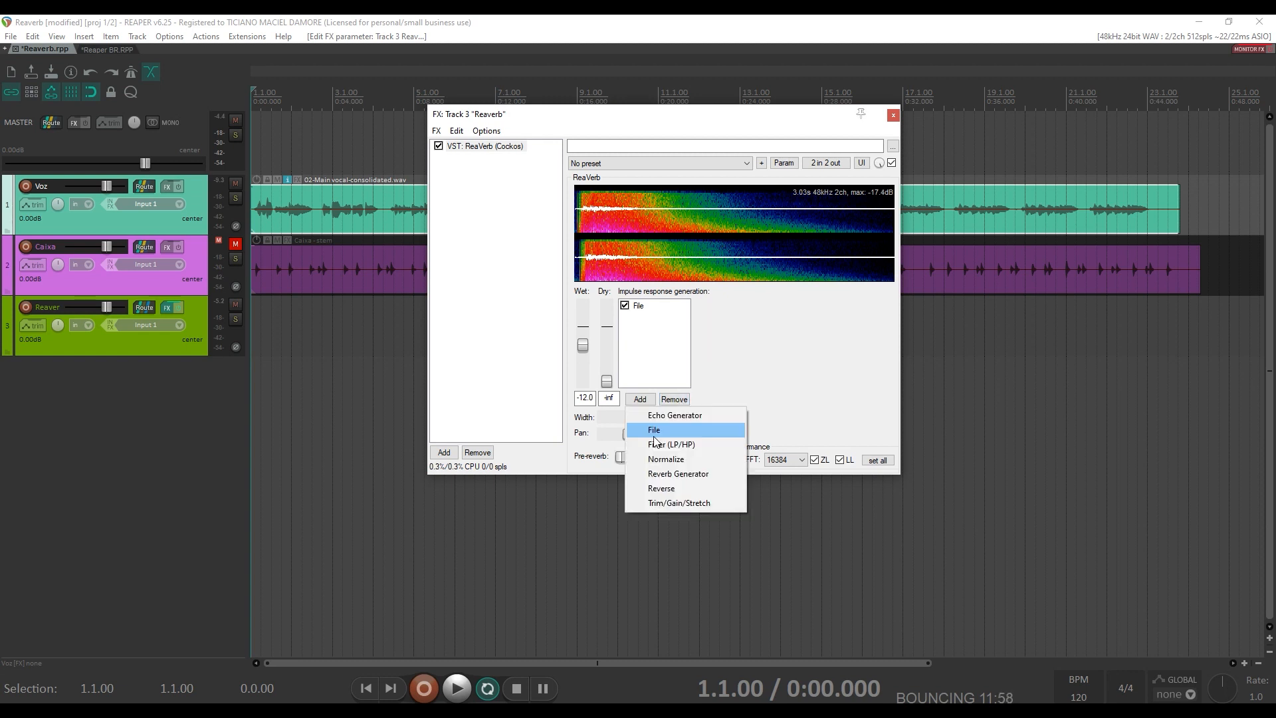
click(672, 460)
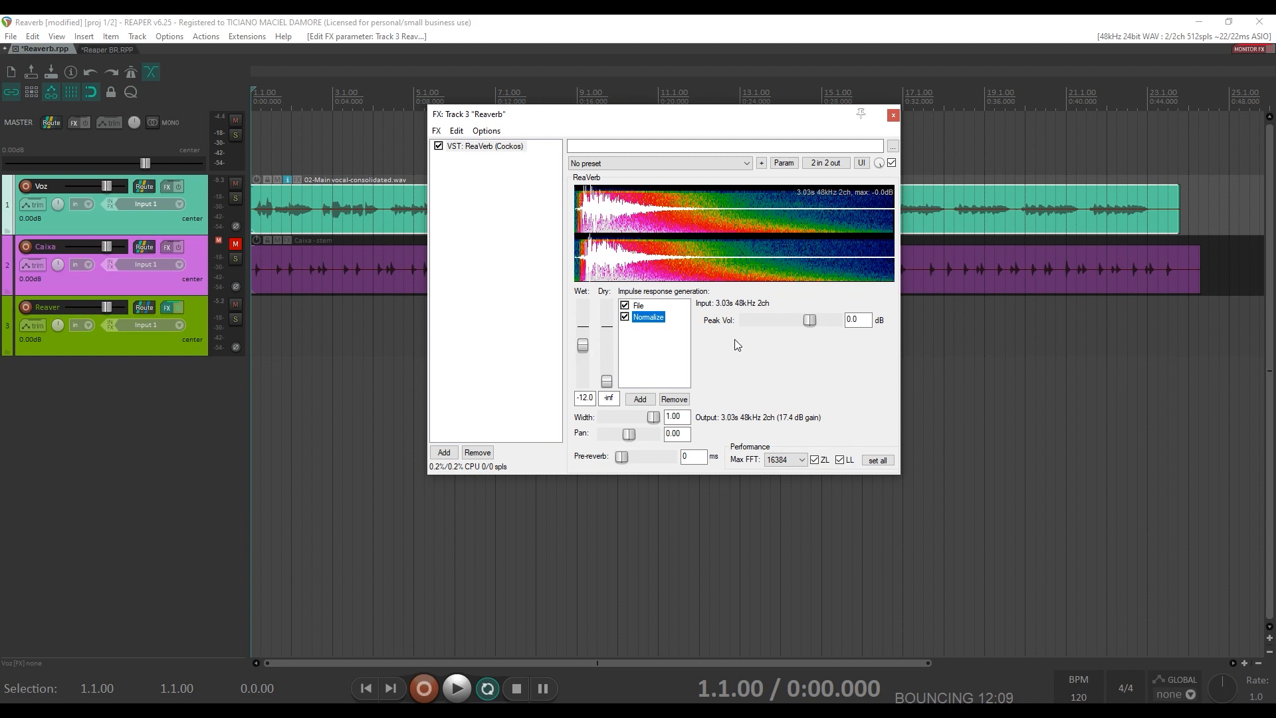
Step: Audition the vocal with Normalize's peak volume at 0.0 dB and again with it lowered to -16.2 dB
key(space)
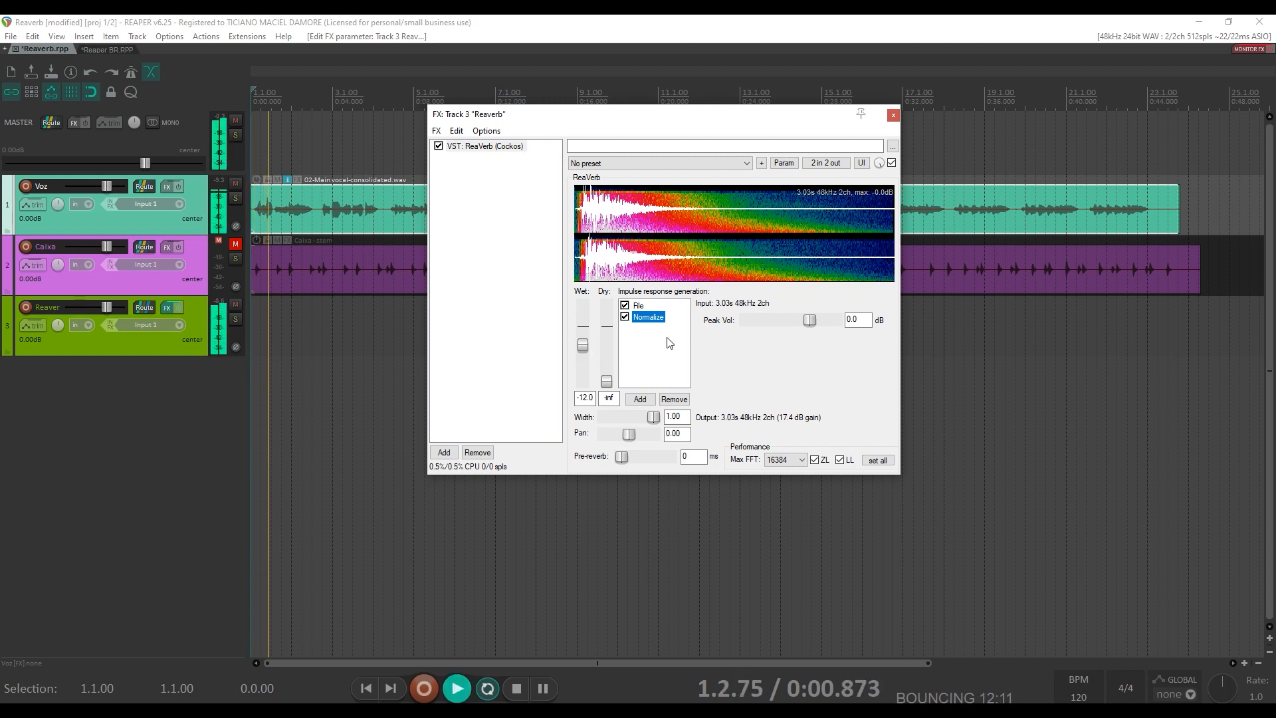
key(space)
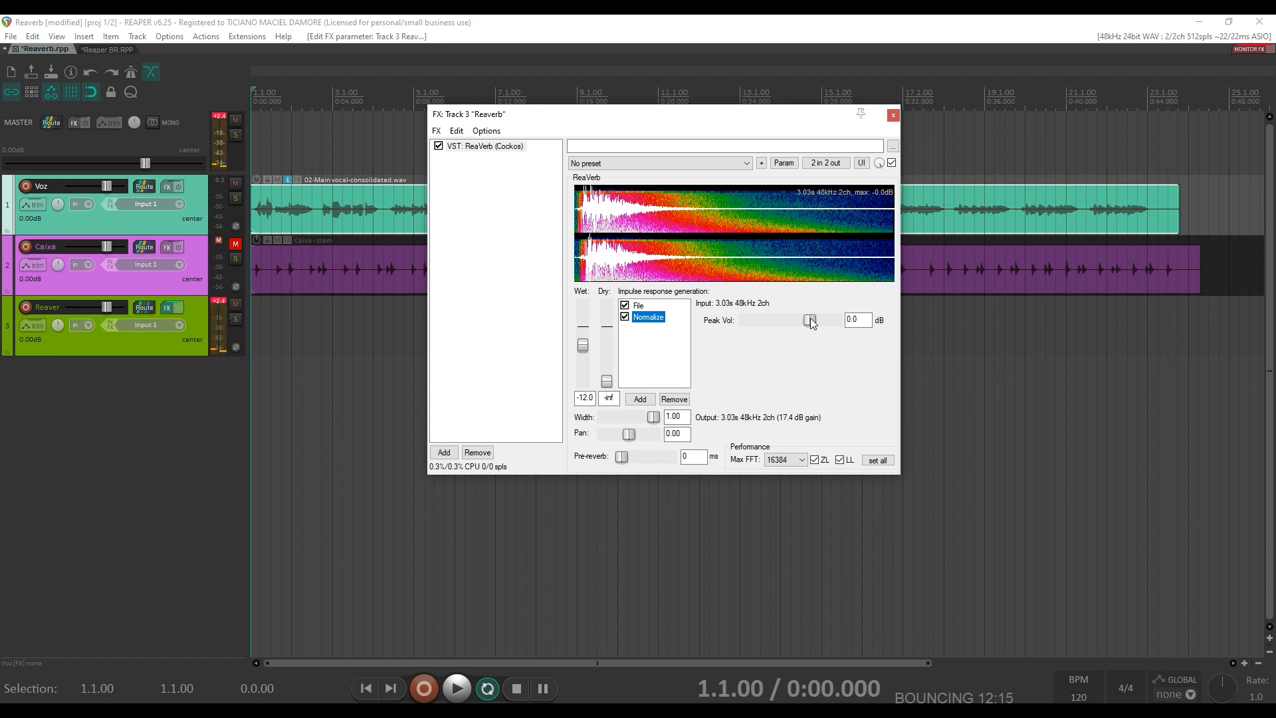
drag(813, 322, 788, 332)
key(space)
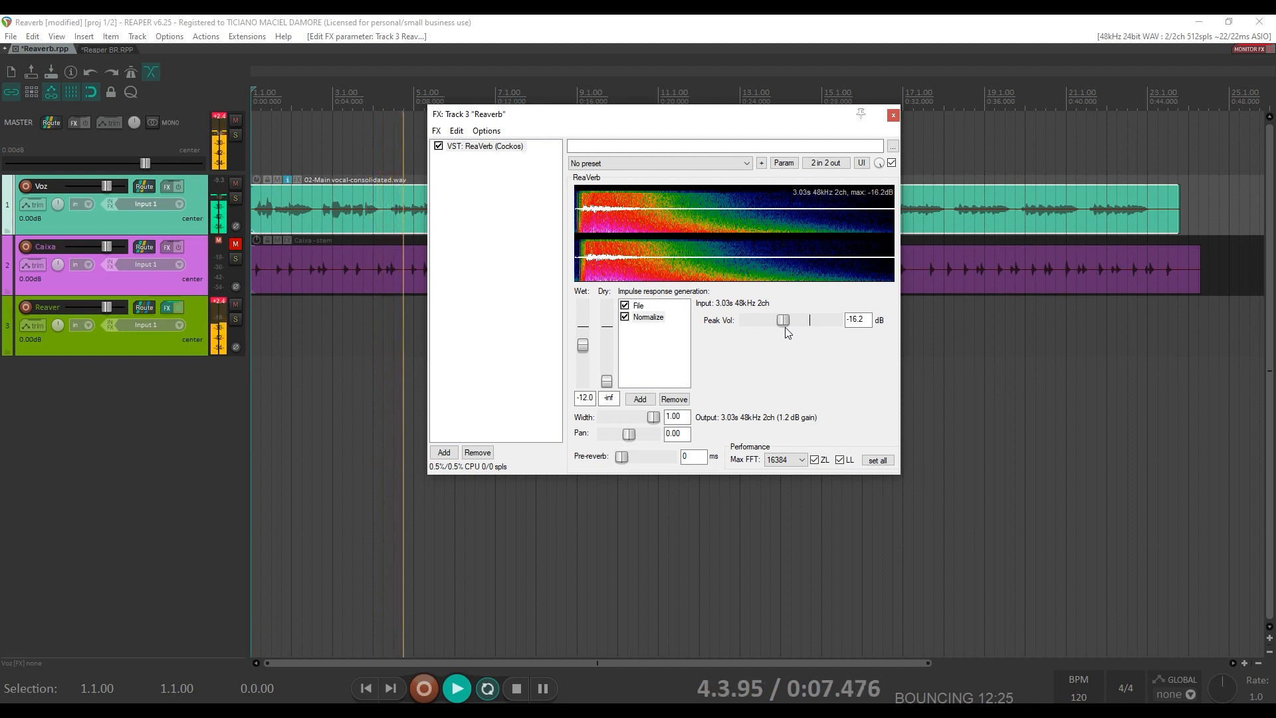
key(space)
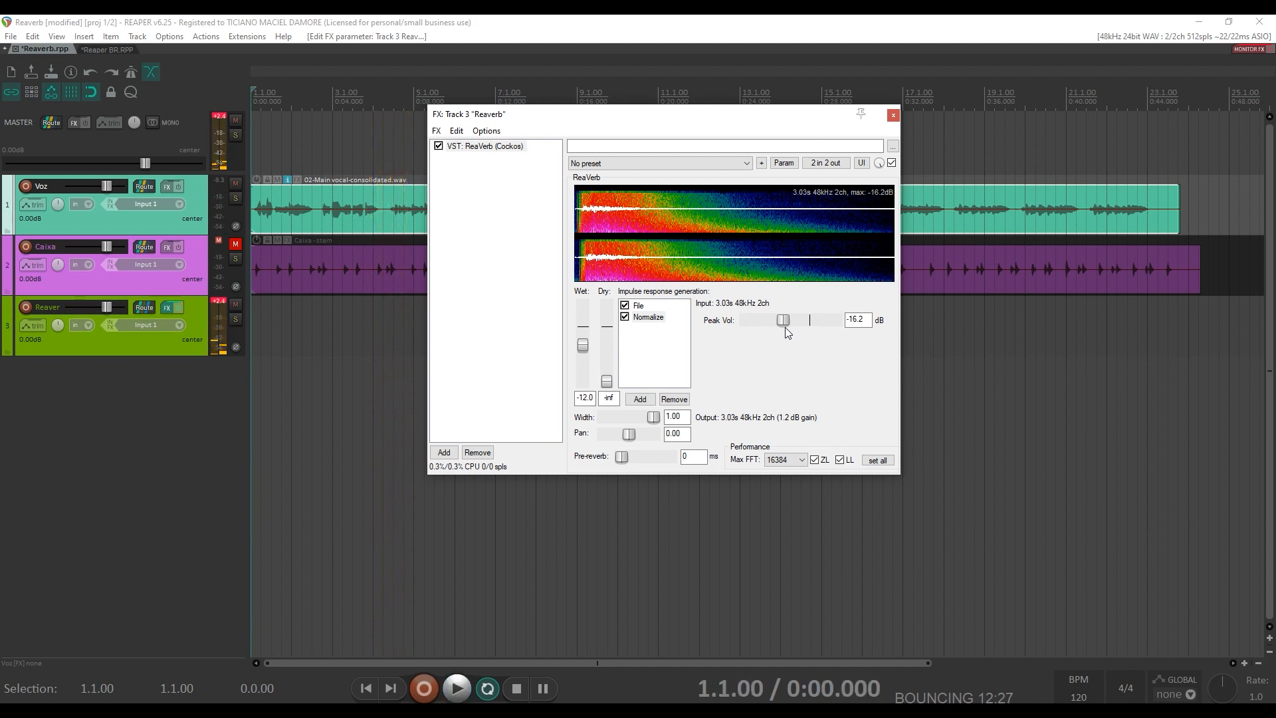
Step: Replace the Normalize module with a Reverse module and audition the vocal with the reversed impulse response
click(651, 316)
click(674, 399)
click(651, 401)
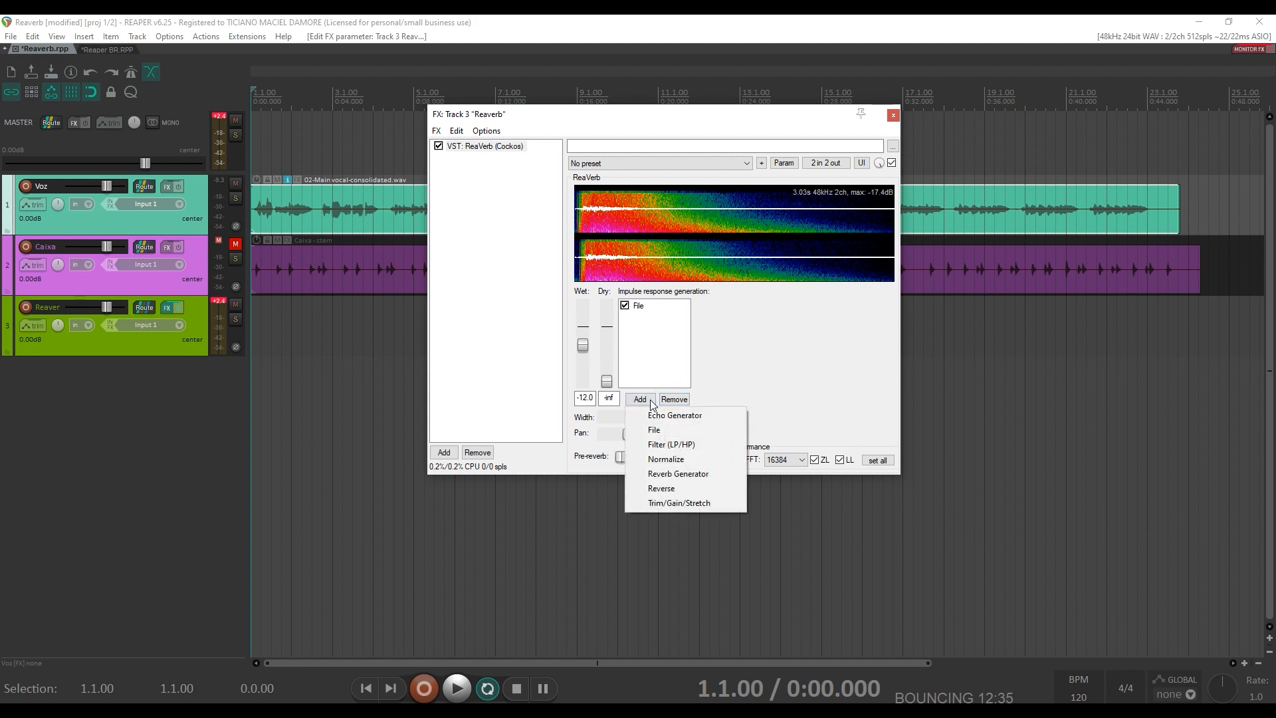
click(672, 487)
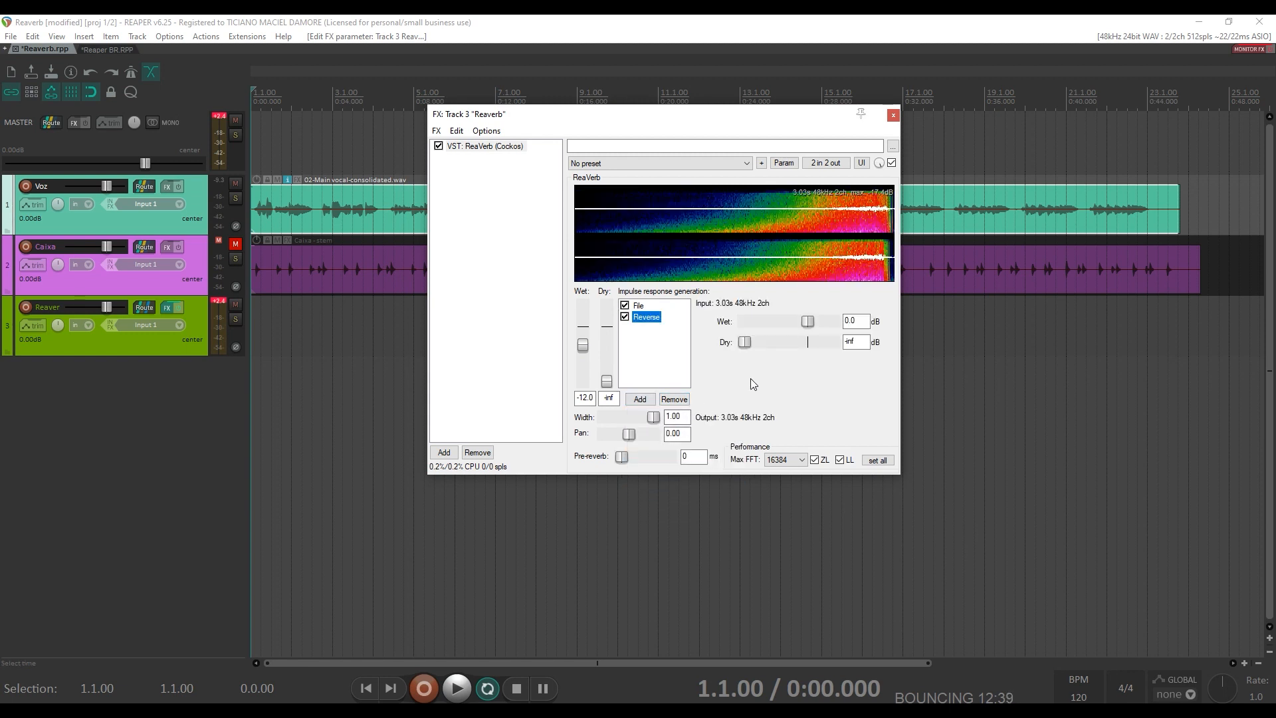
key(space)
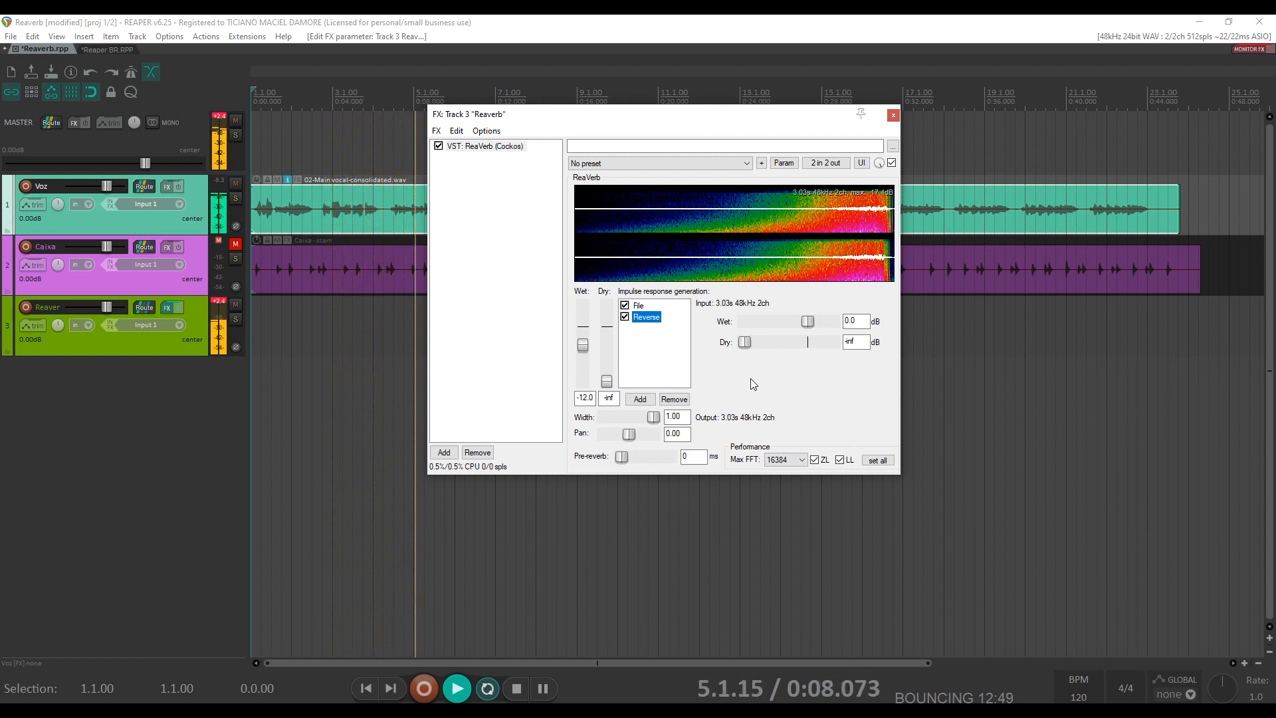
key(space)
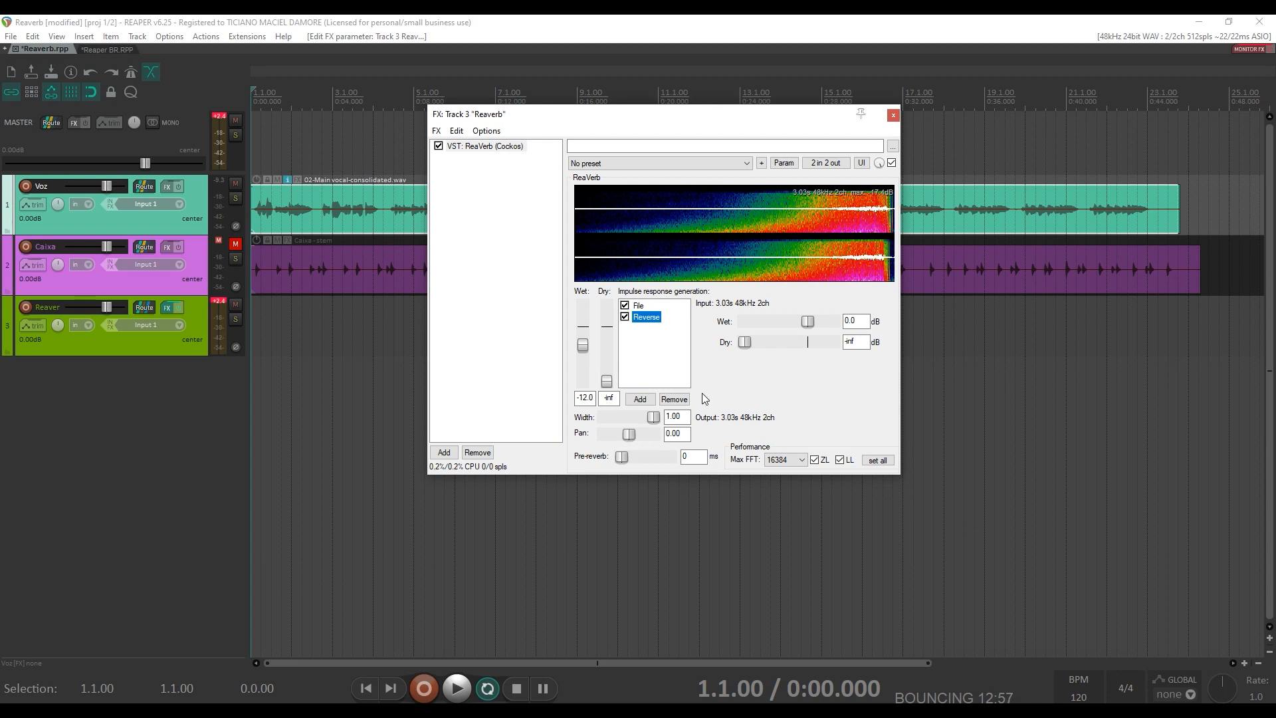
Step: Replace the Reverse module with a Trim/Gain/Stretch module and check the Voz track's routing
click(671, 403)
click(641, 399)
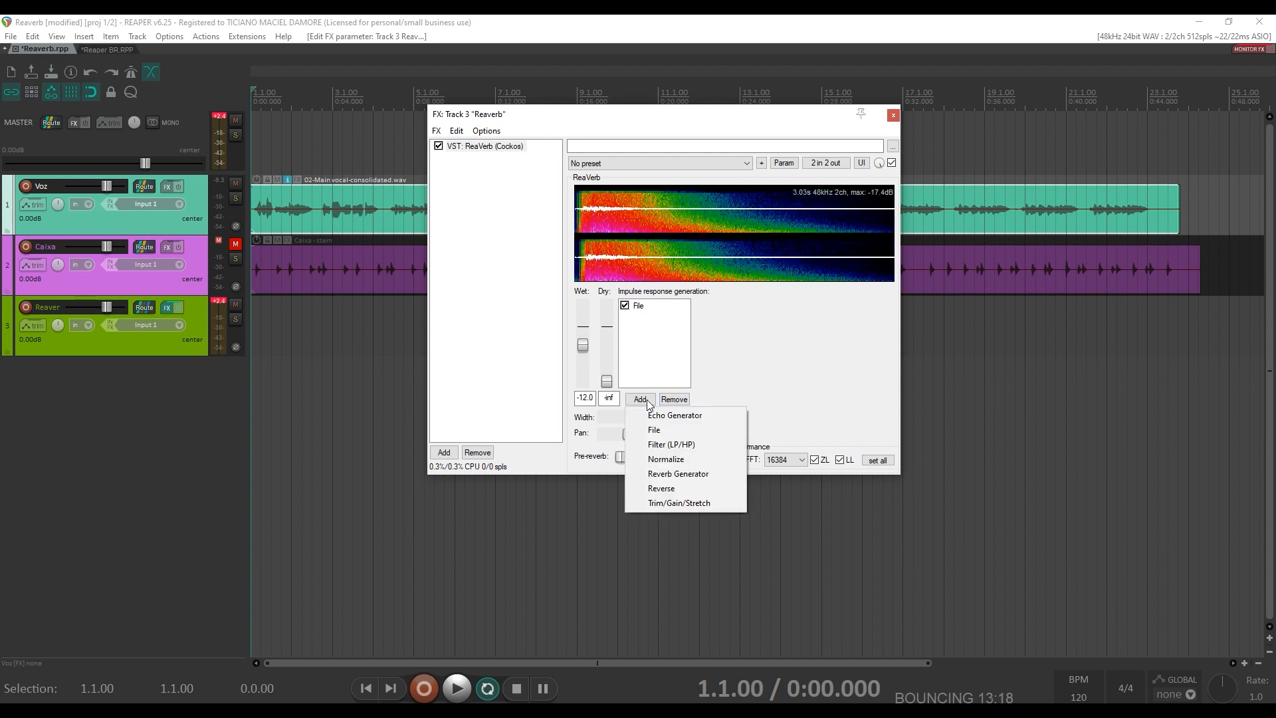
click(675, 503)
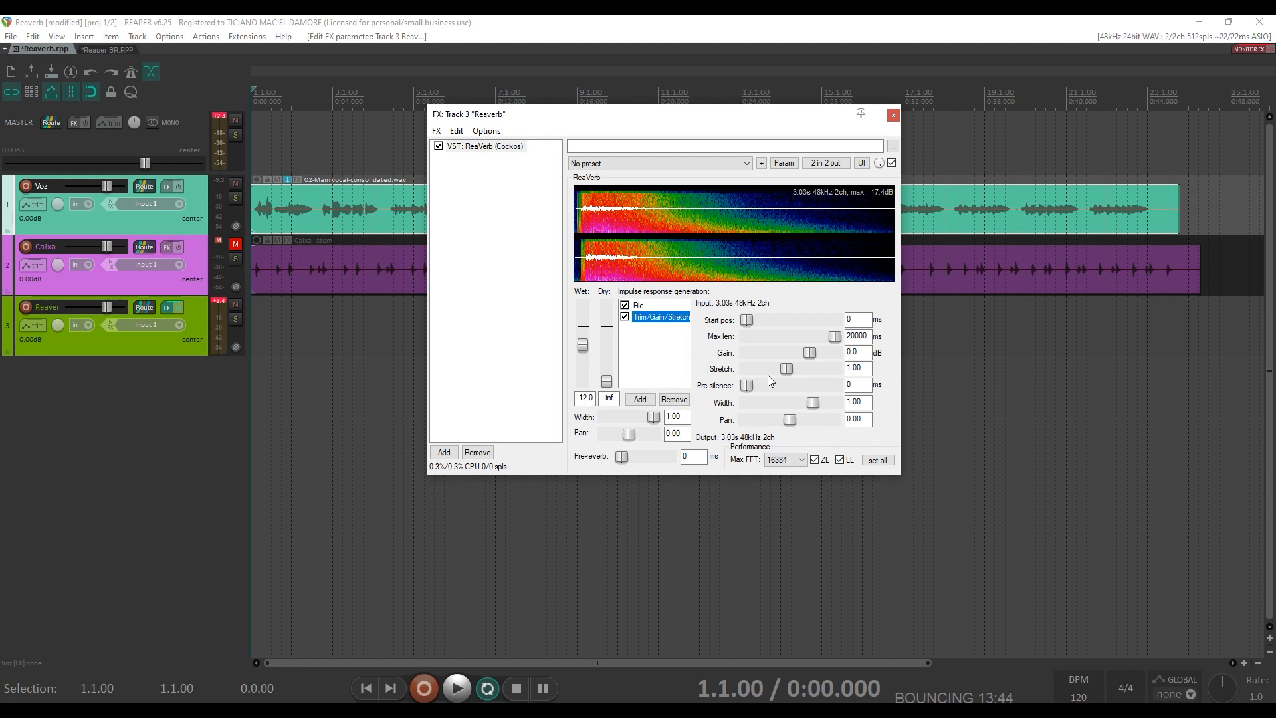
click(144, 189)
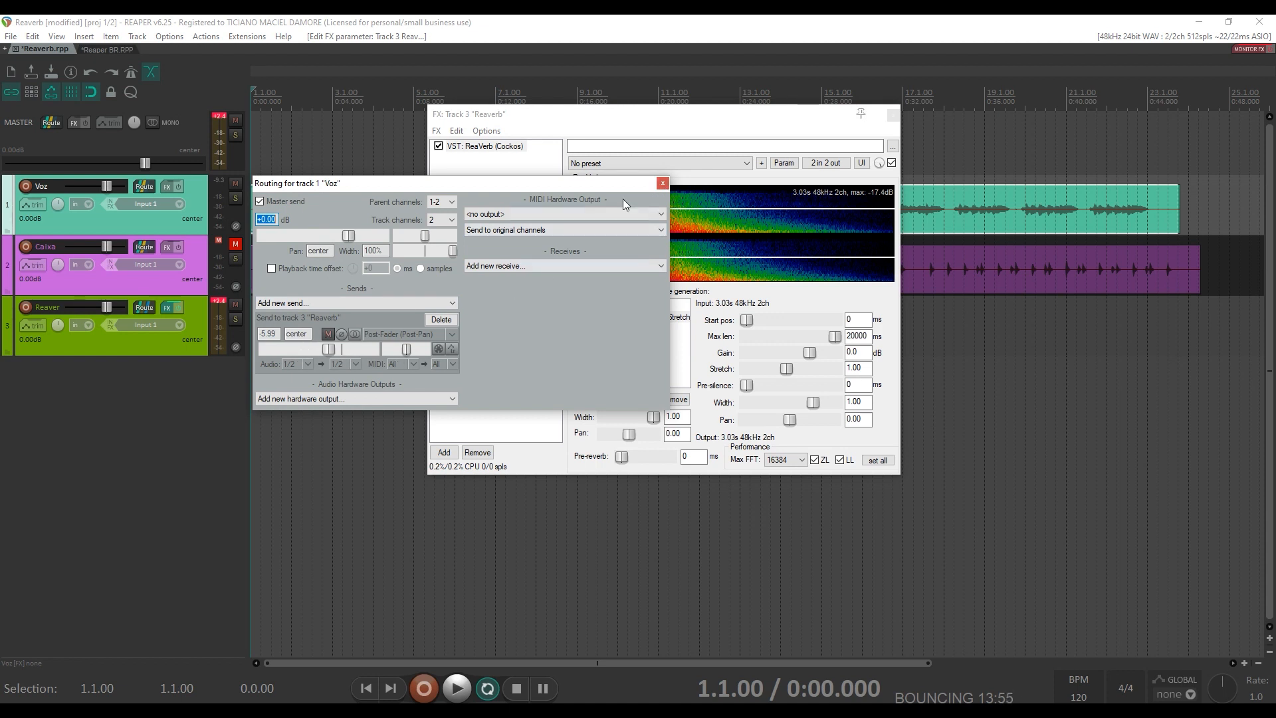
click(663, 184)
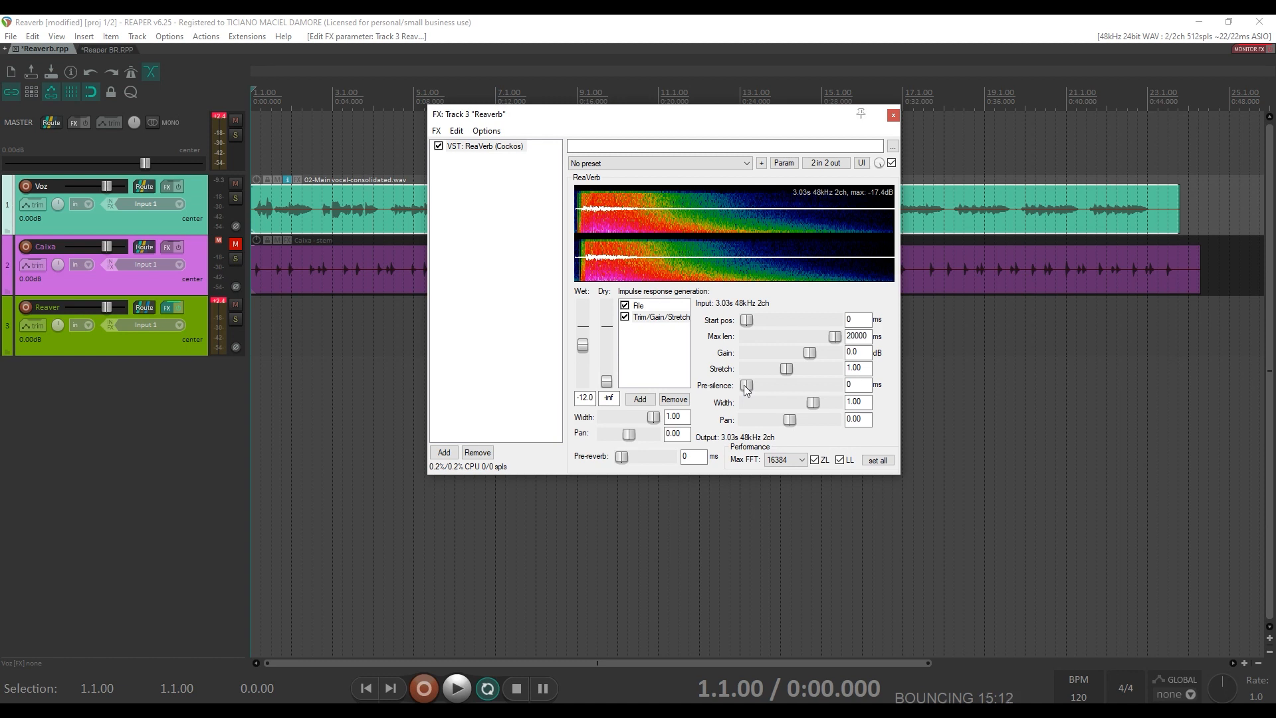
Step: Audition the vocal with the Trim/Gain/Stretch pre-silence at about 356 ms and again at about 40 ms
drag(745, 385, 767, 392)
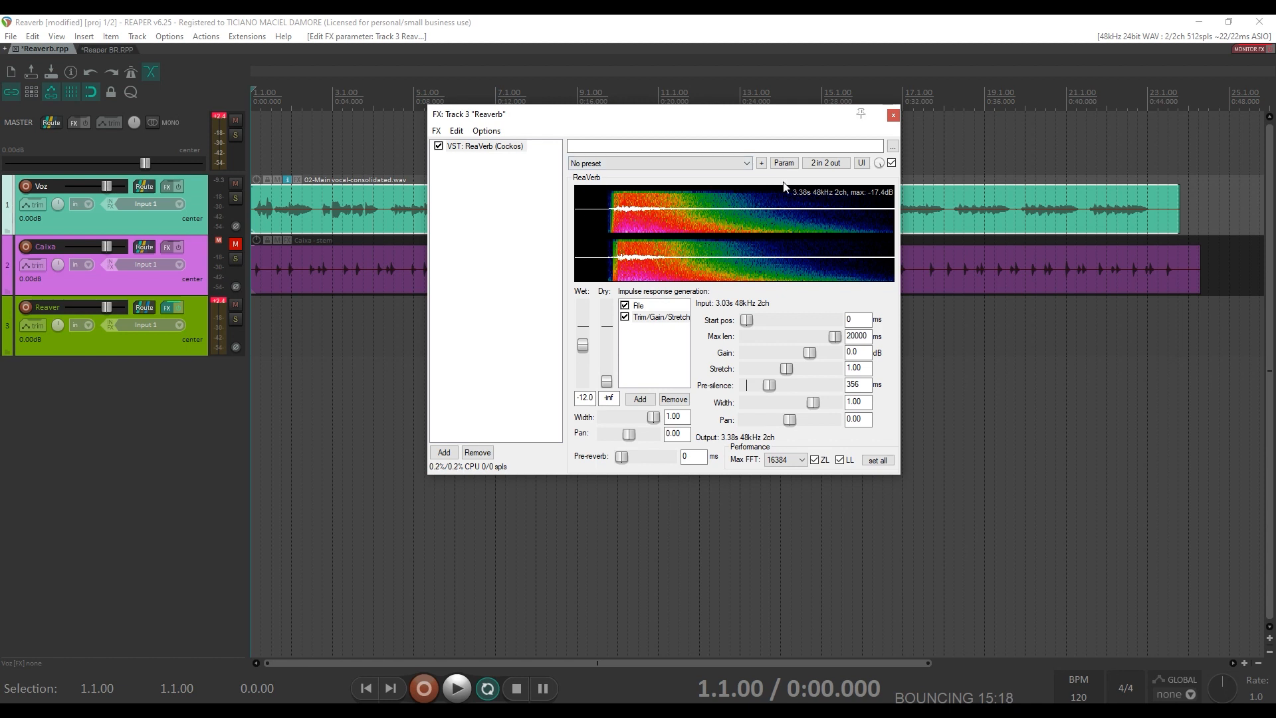
key(space)
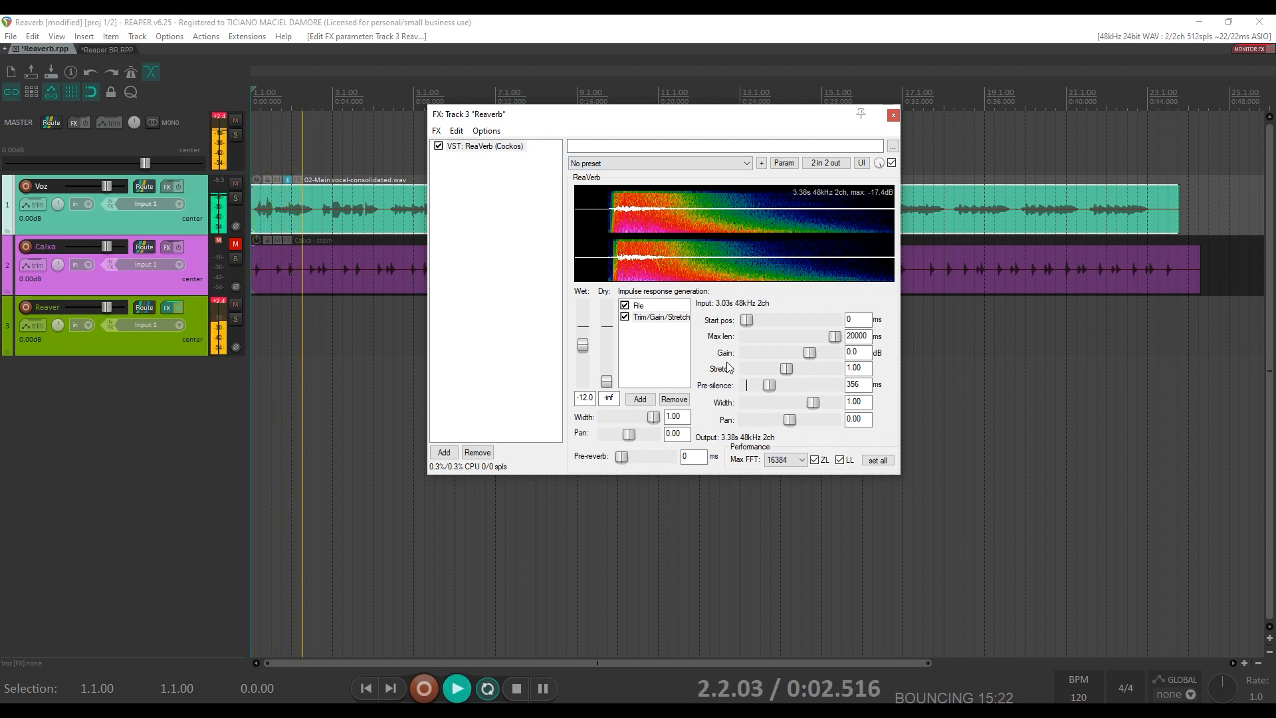
key(space)
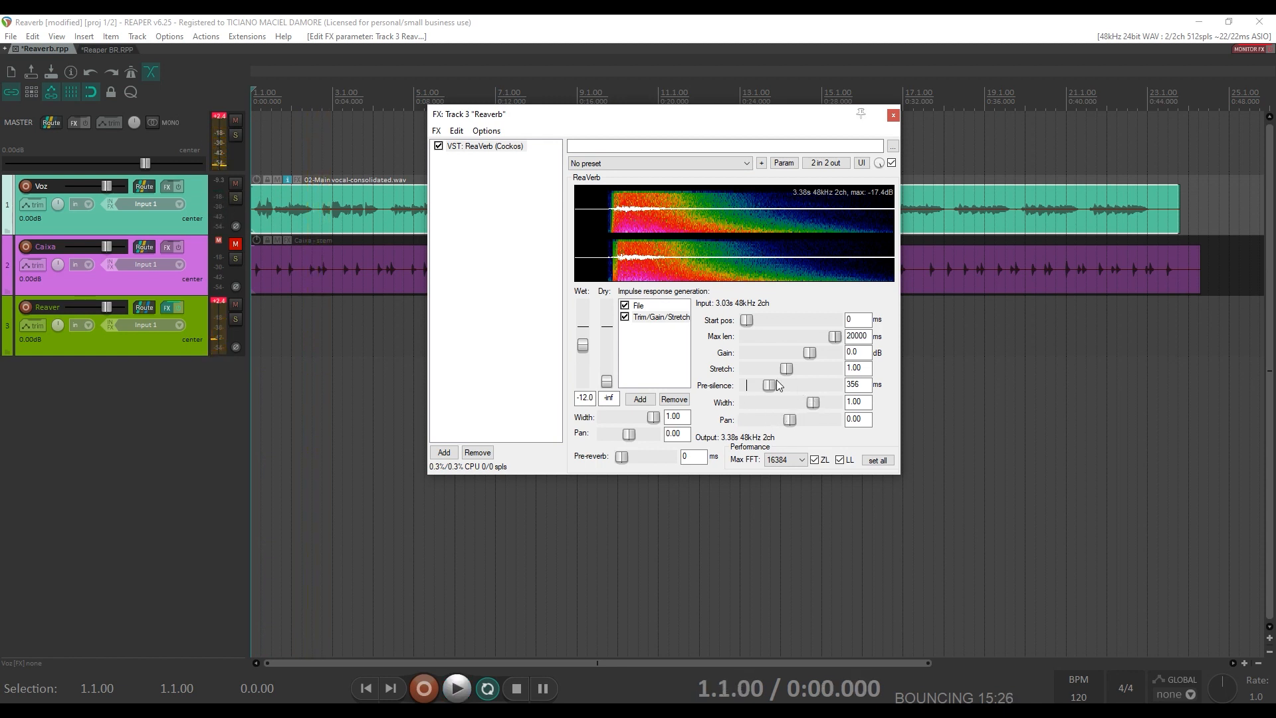
drag(772, 388, 759, 387)
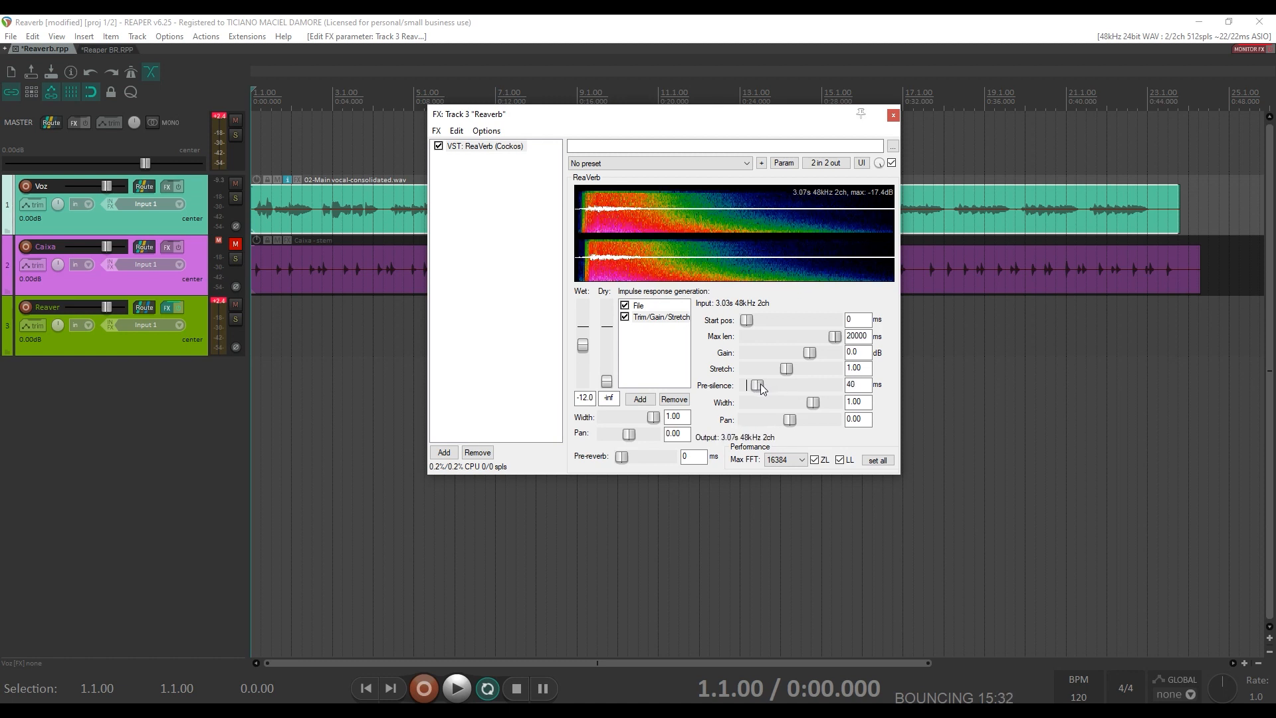
key(space)
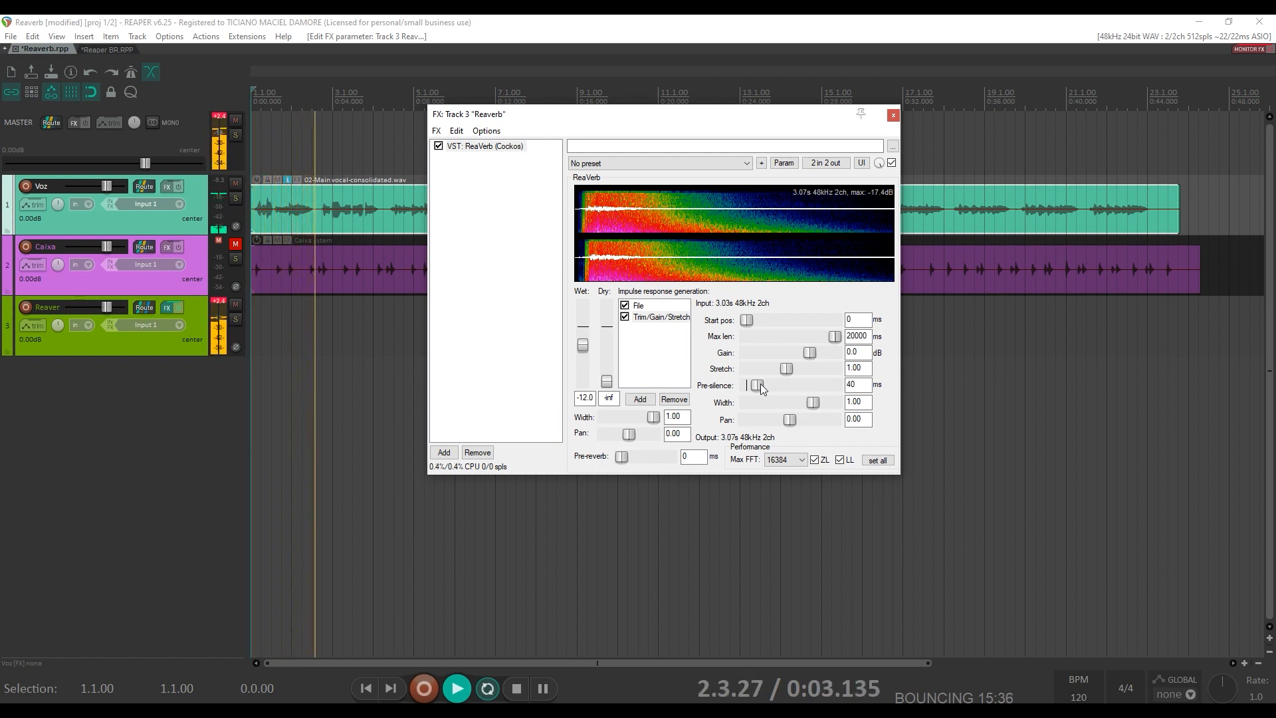
key(space)
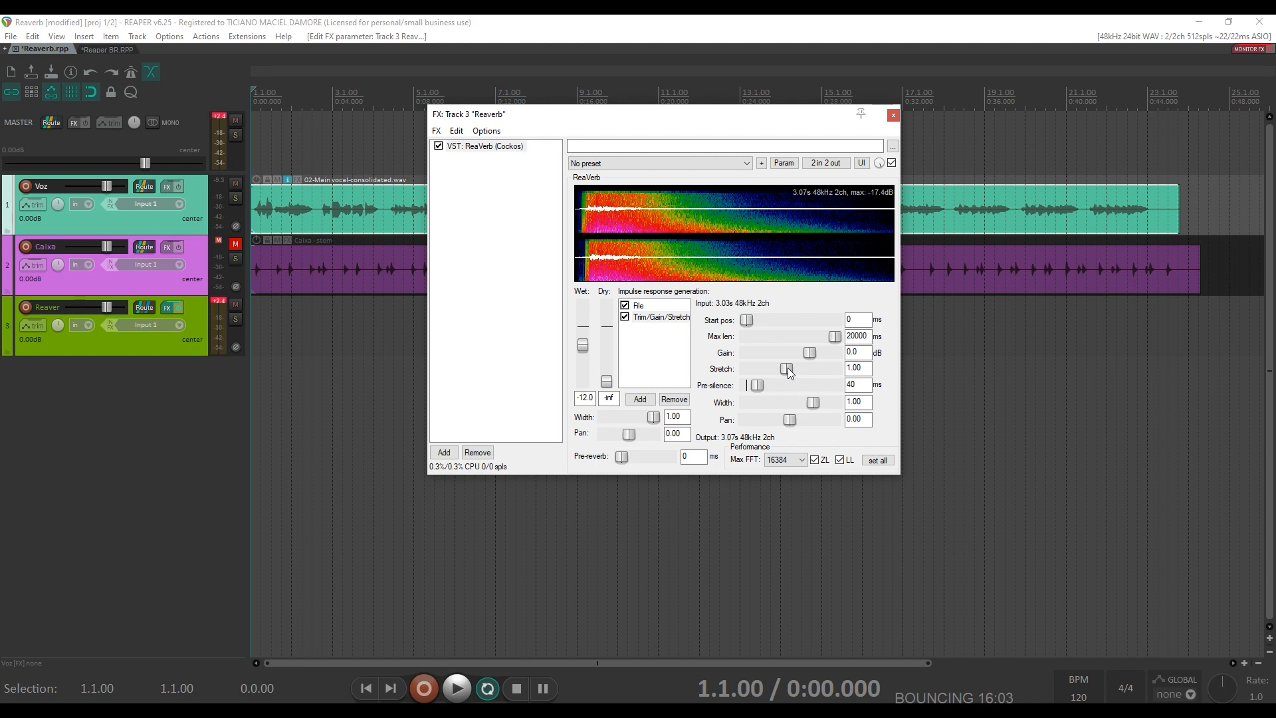
Step: Audition the vocal with the impulse response stretch at about 0.68 and about 3.86
drag(788, 368, 783, 368)
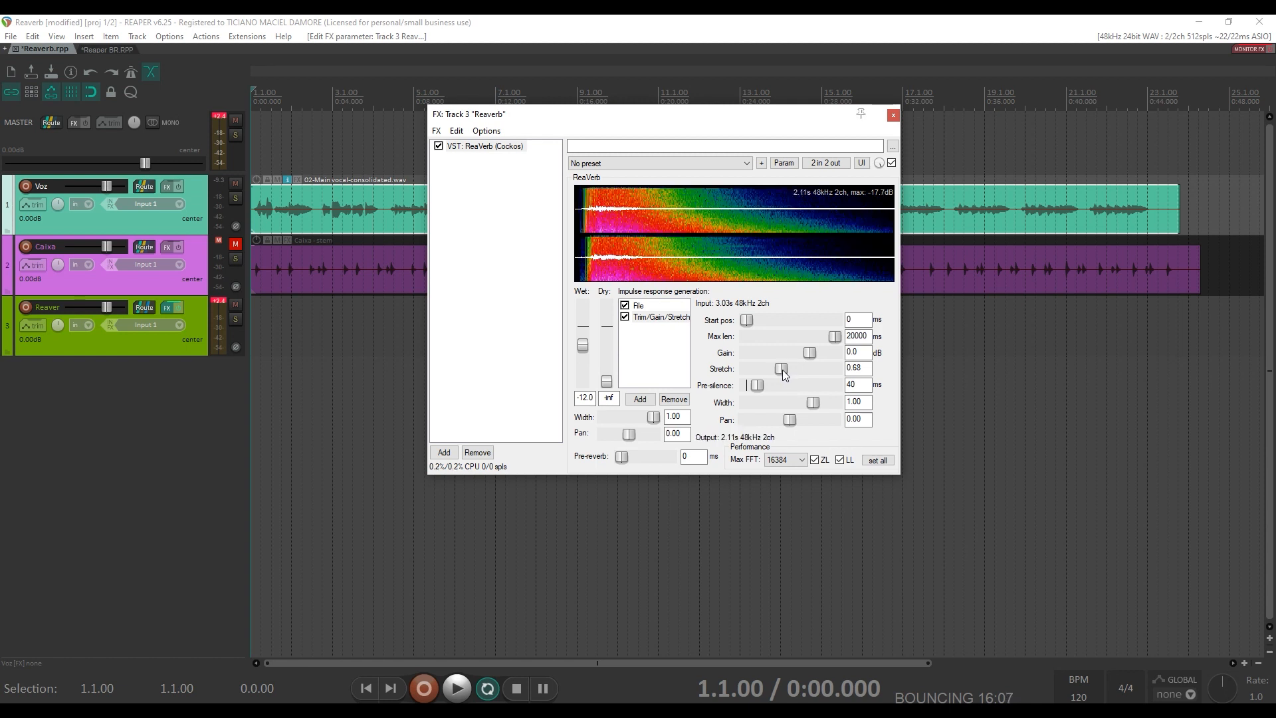
key(space)
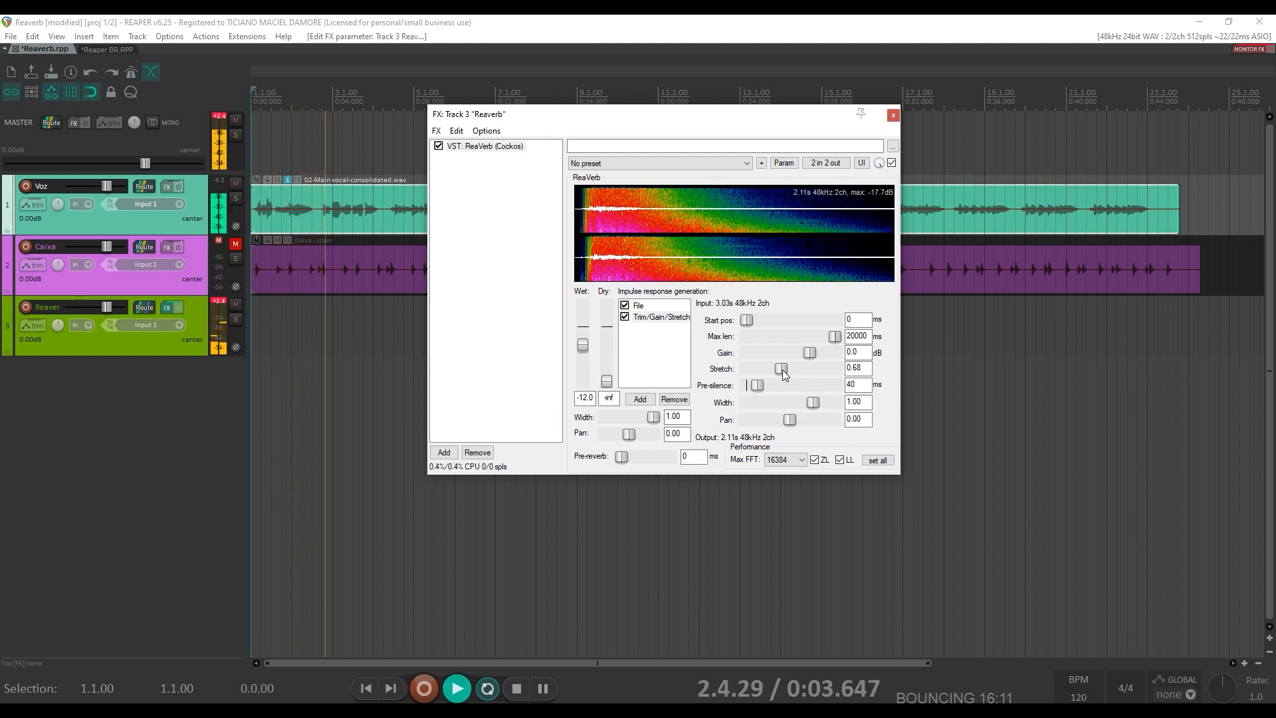
drag(783, 370, 812, 373)
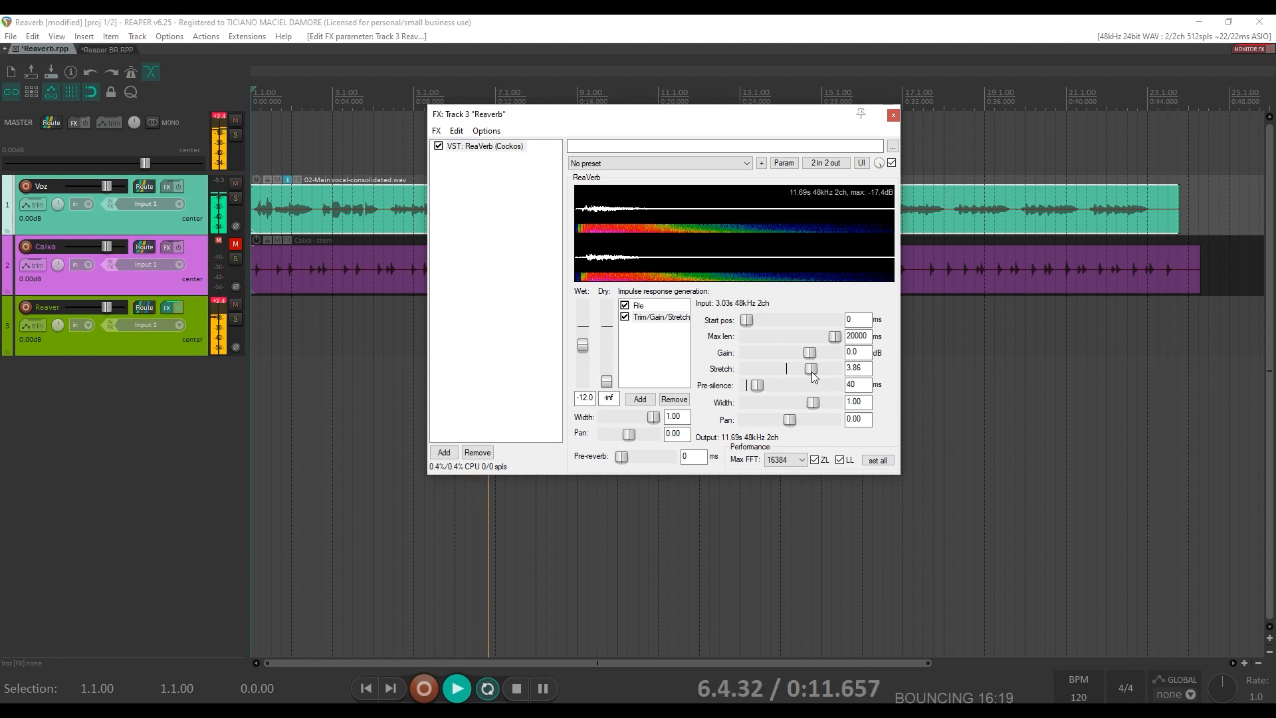
key(space)
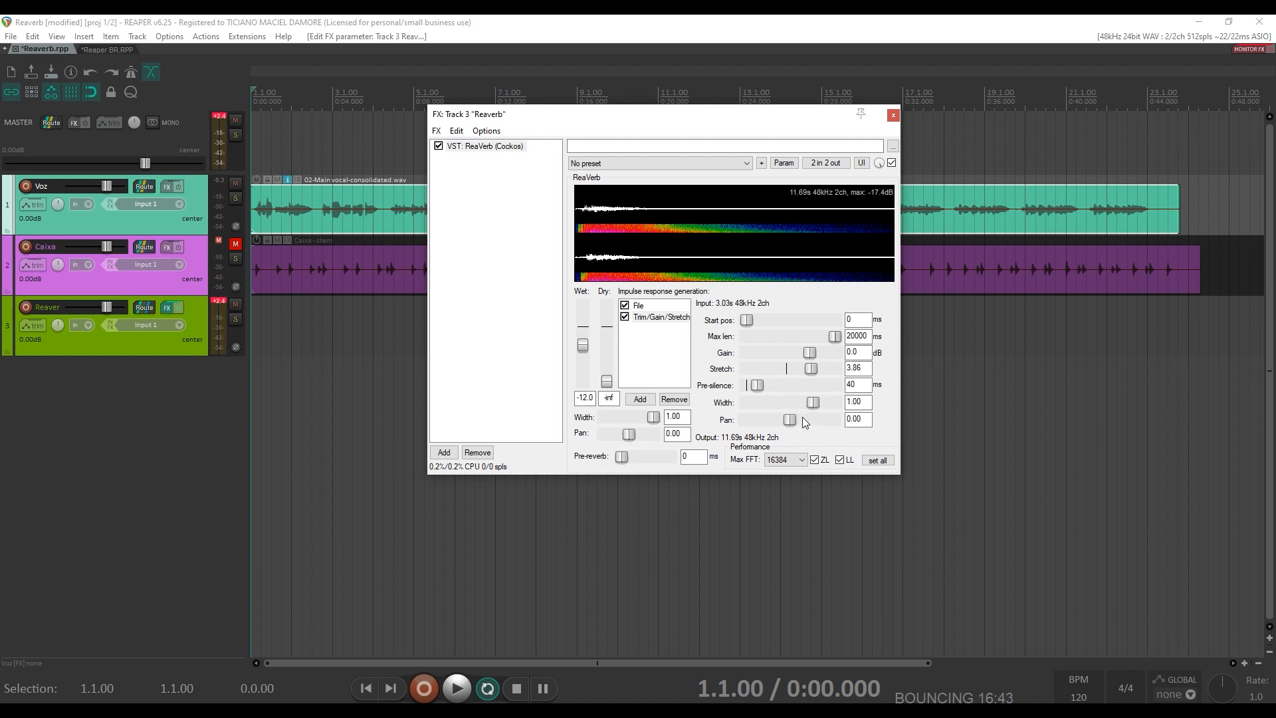
Step: Remove the Trim/Gain/Stretch and File modules to empty the impulse response chain
click(674, 322)
click(674, 400)
click(640, 308)
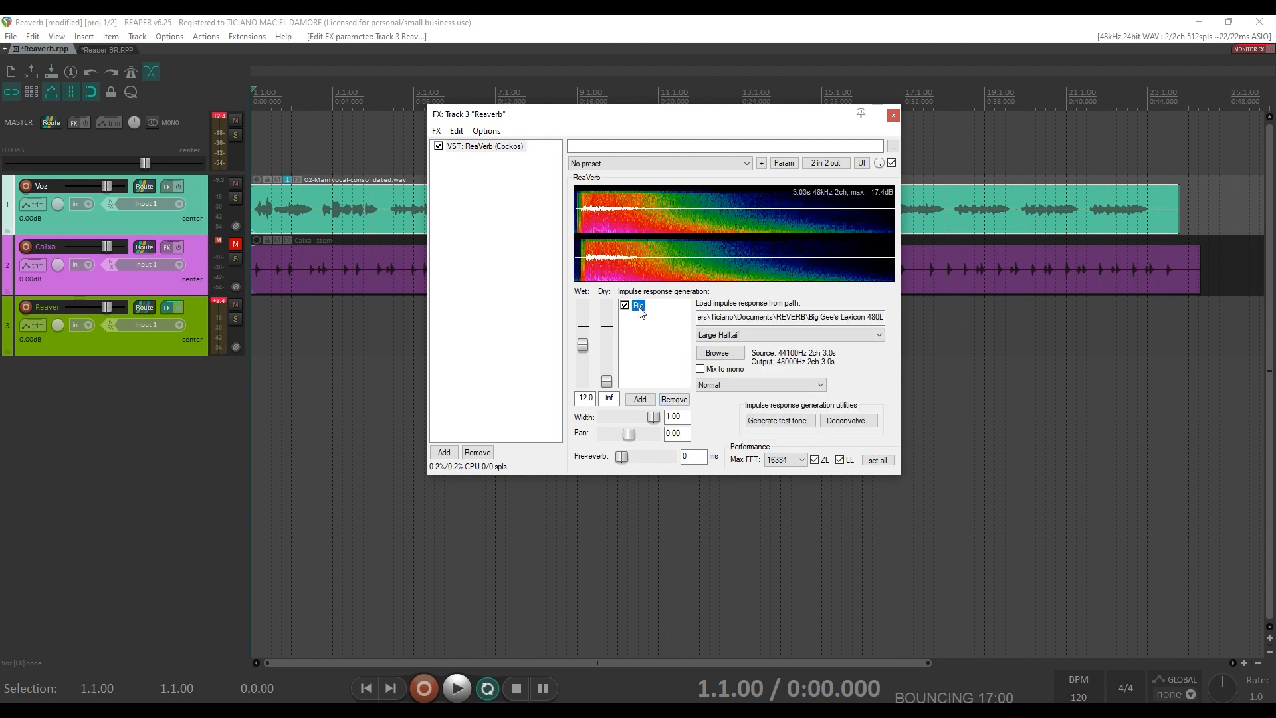
click(674, 400)
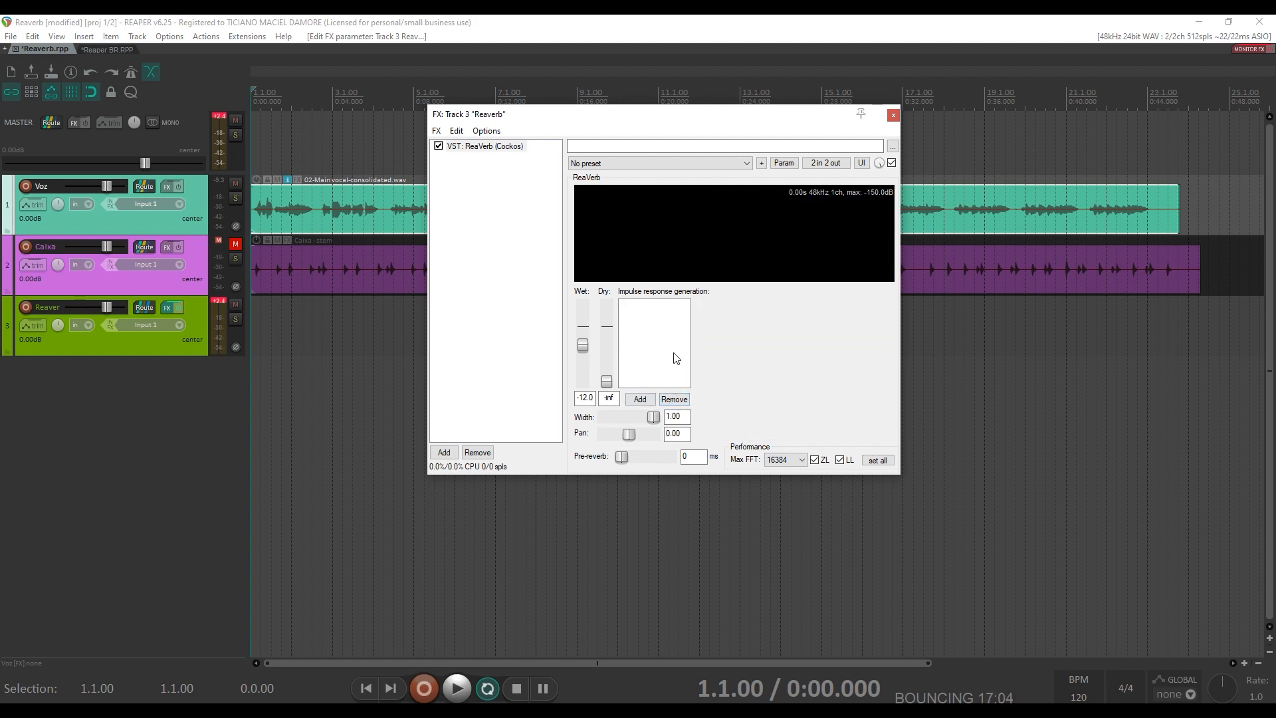
Step: Add a Reverb Generator module, try its start position at about 486 ms, and return it to 0 ms
click(643, 402)
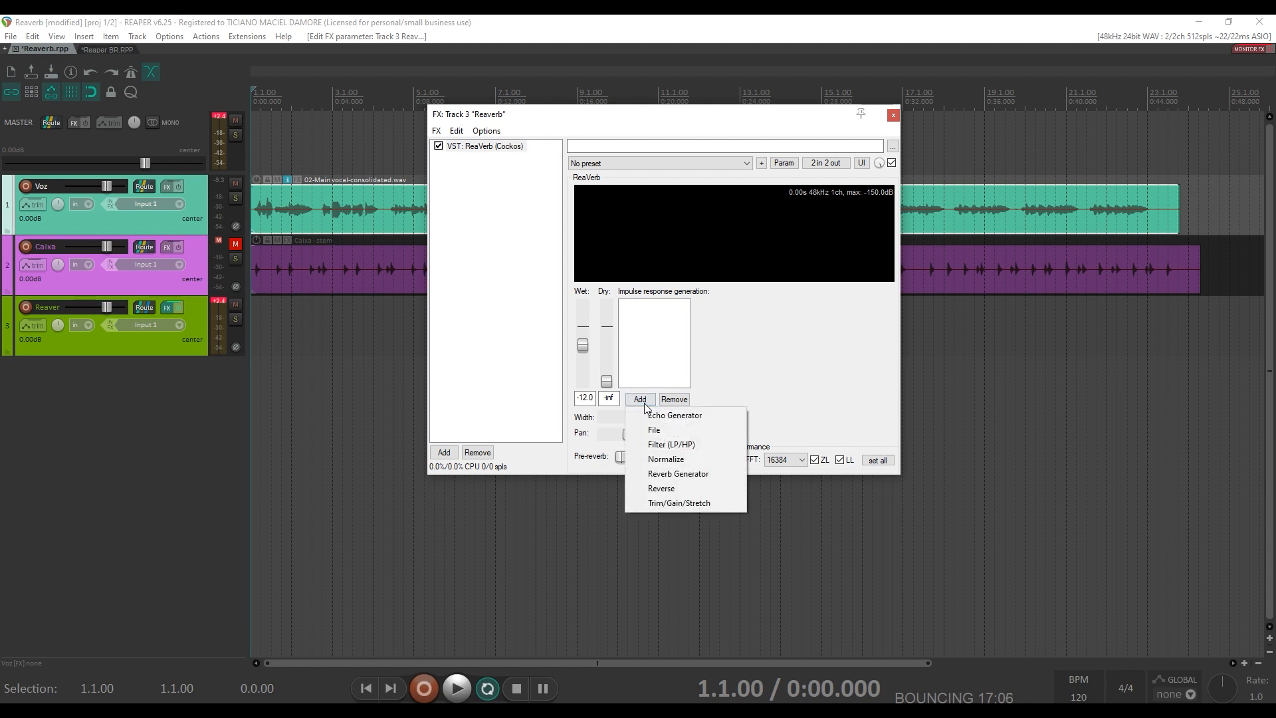
click(677, 473)
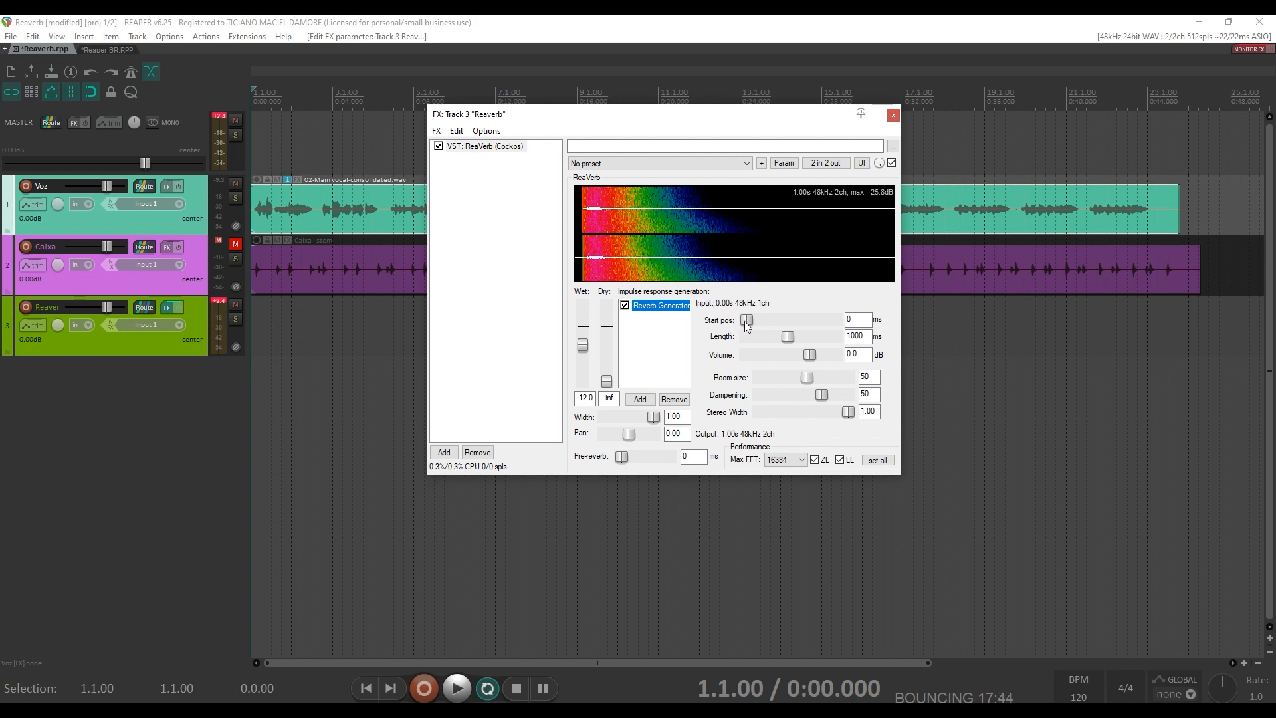
drag(746, 322, 779, 319)
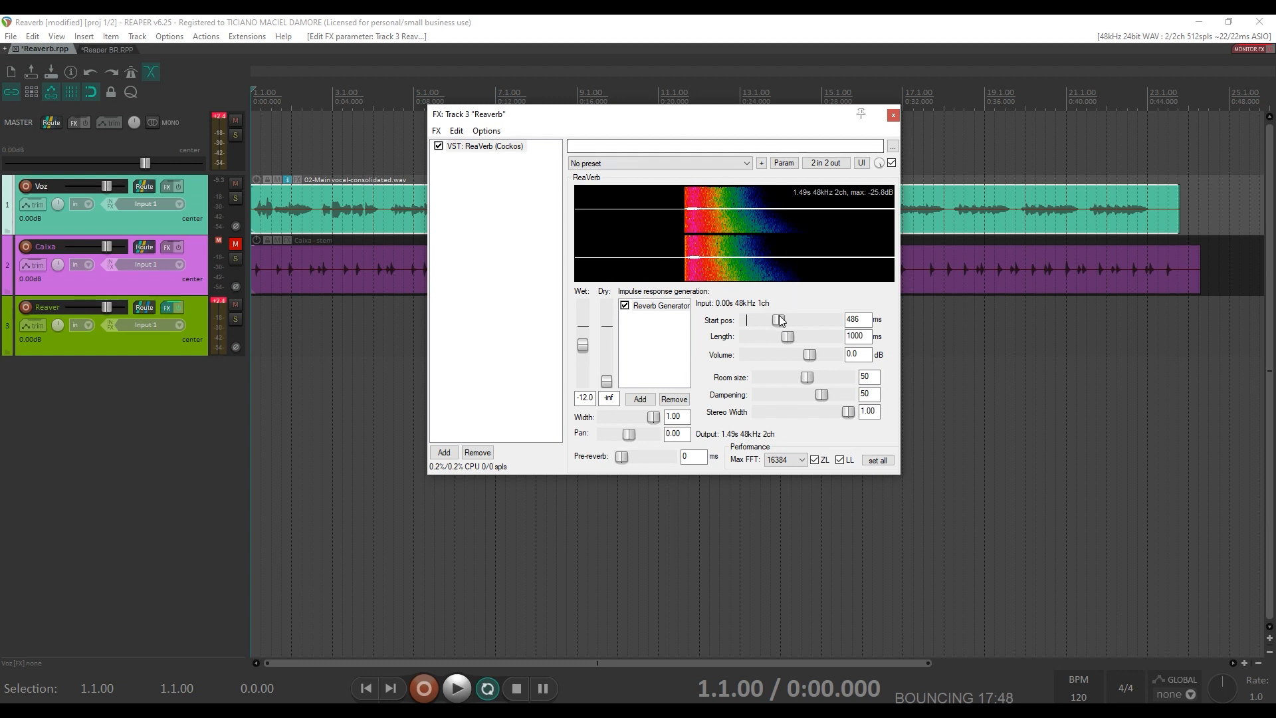
drag(780, 321, 746, 322)
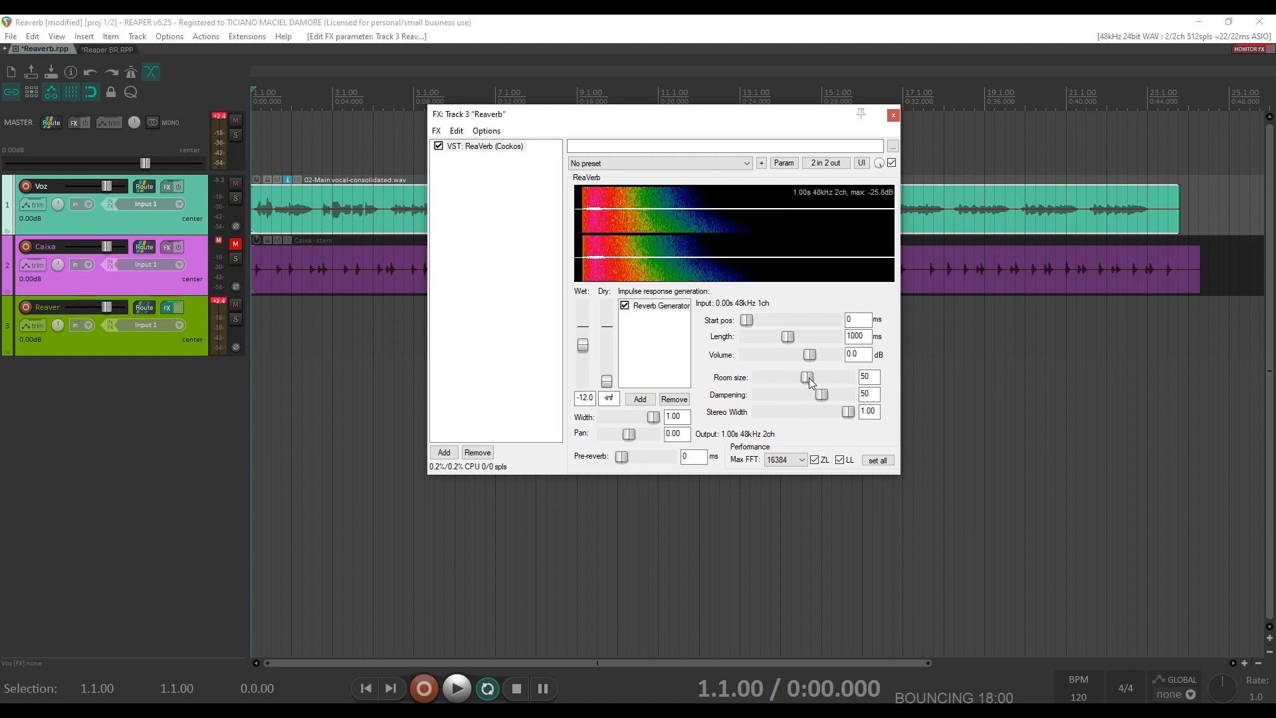
Step: Set the Reverb Generator's room size to 88 and start position to 20 ms, and audition the vocal
drag(809, 378, 843, 378)
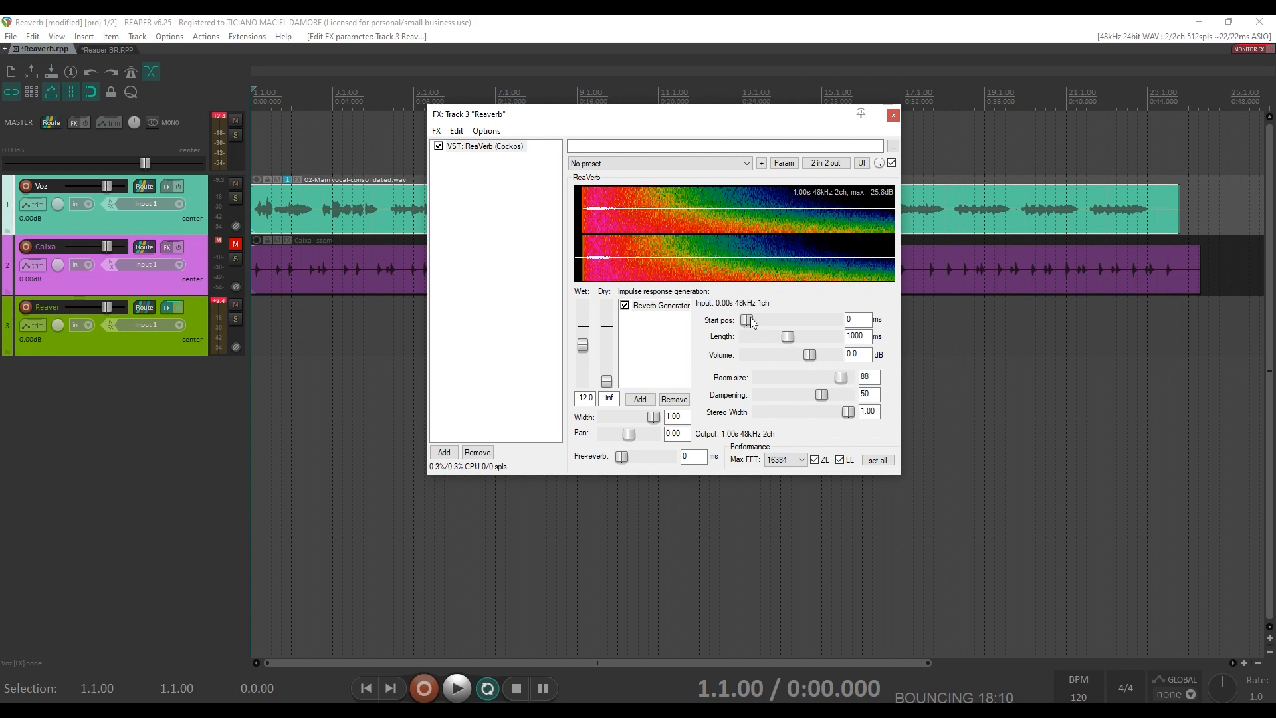
drag(752, 317, 762, 321)
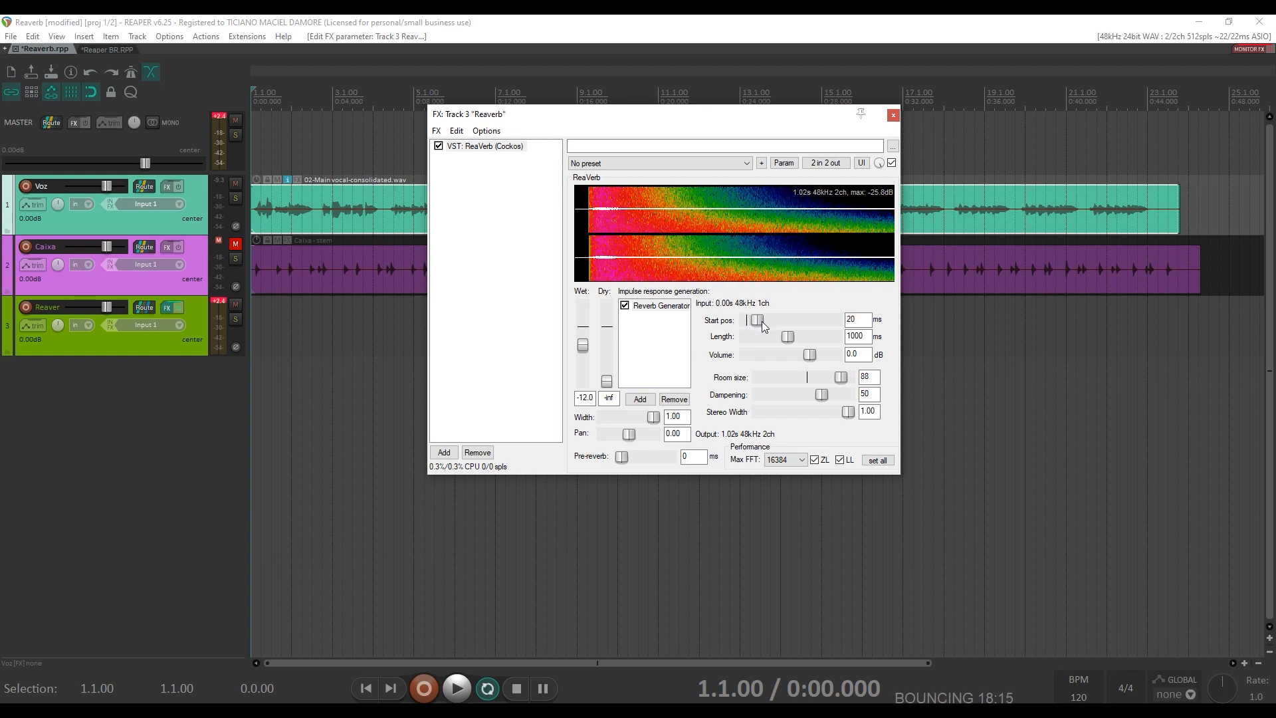
key(space)
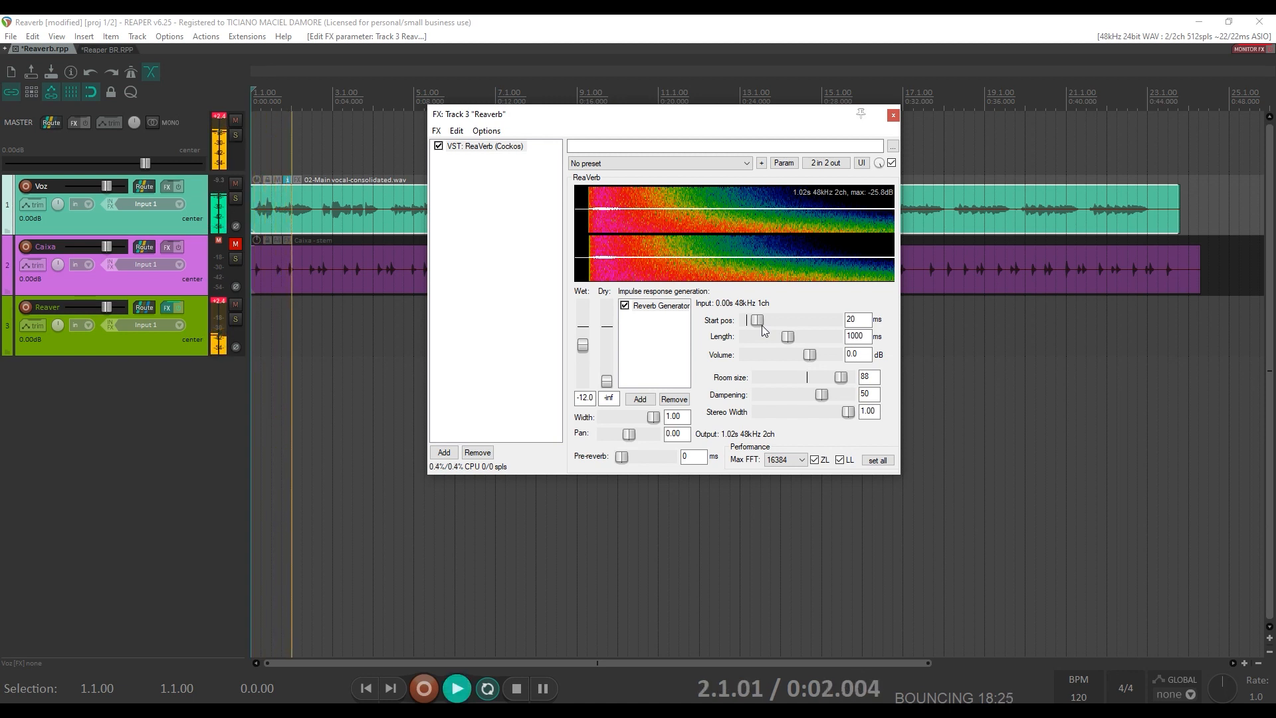
key(space)
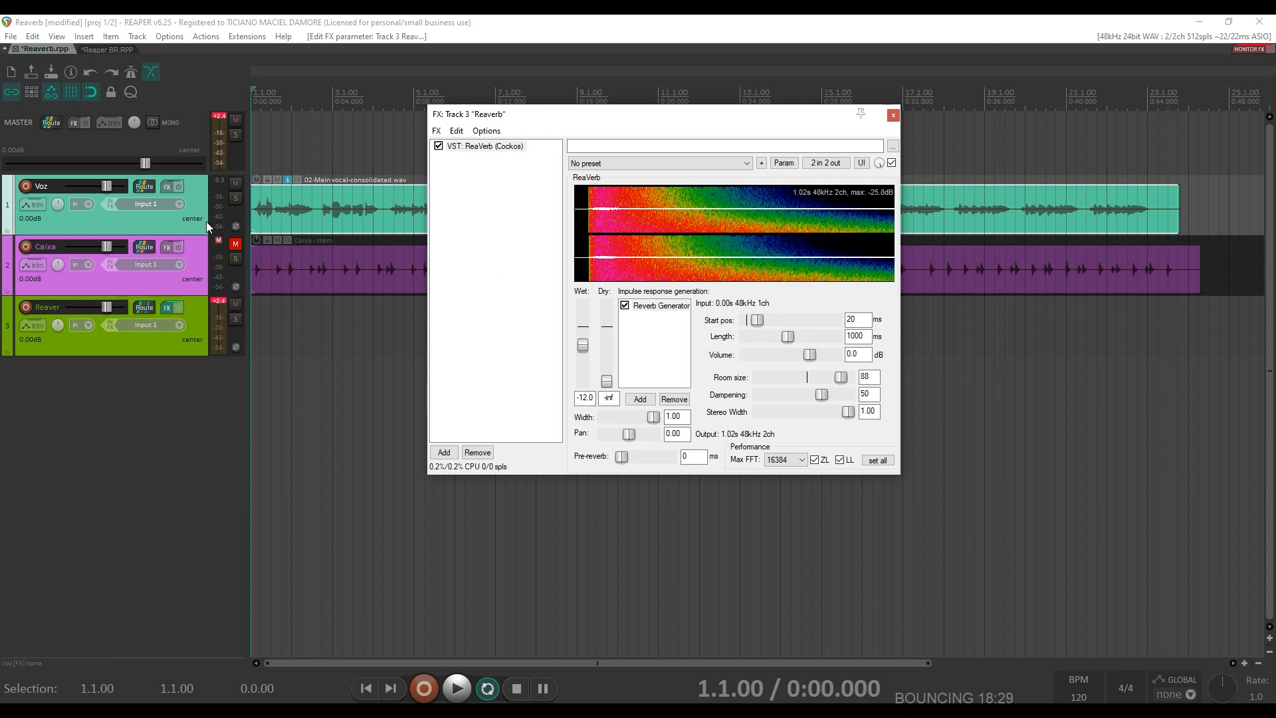
Step: Reset the Voz track's send level to Reaverb to 0 dB and audition the vocal
click(144, 186)
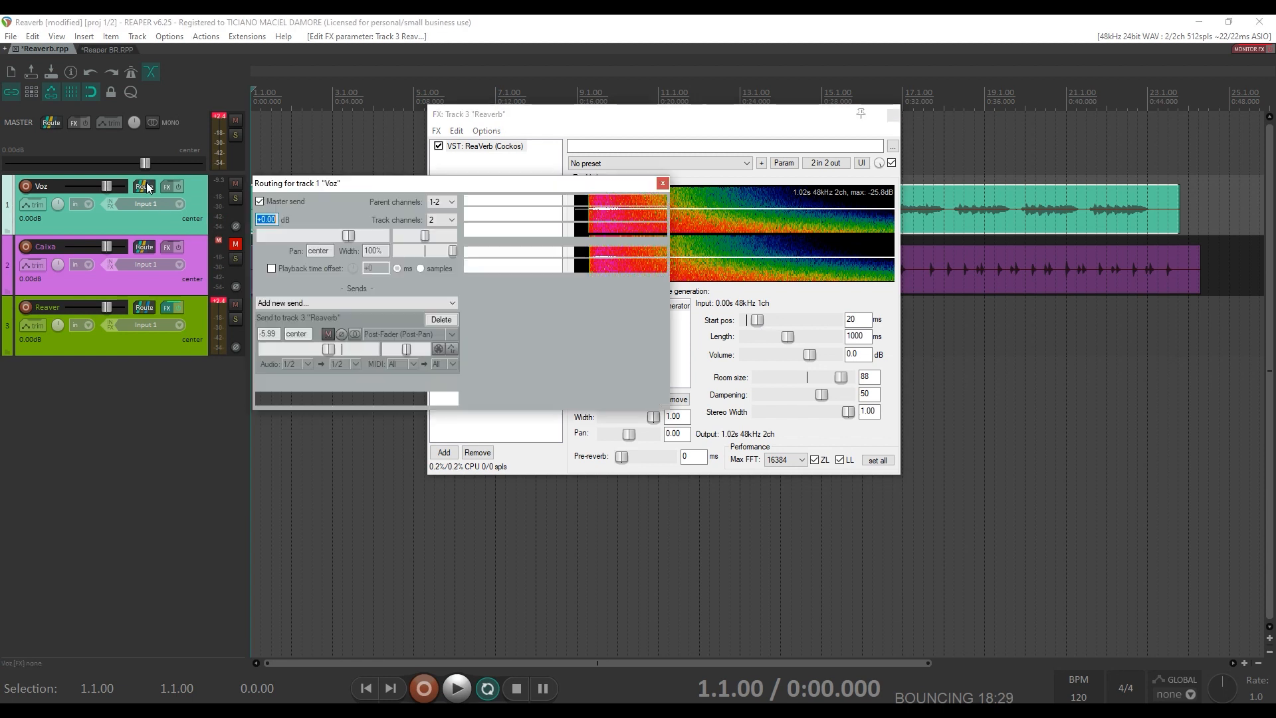
double_click(330, 350)
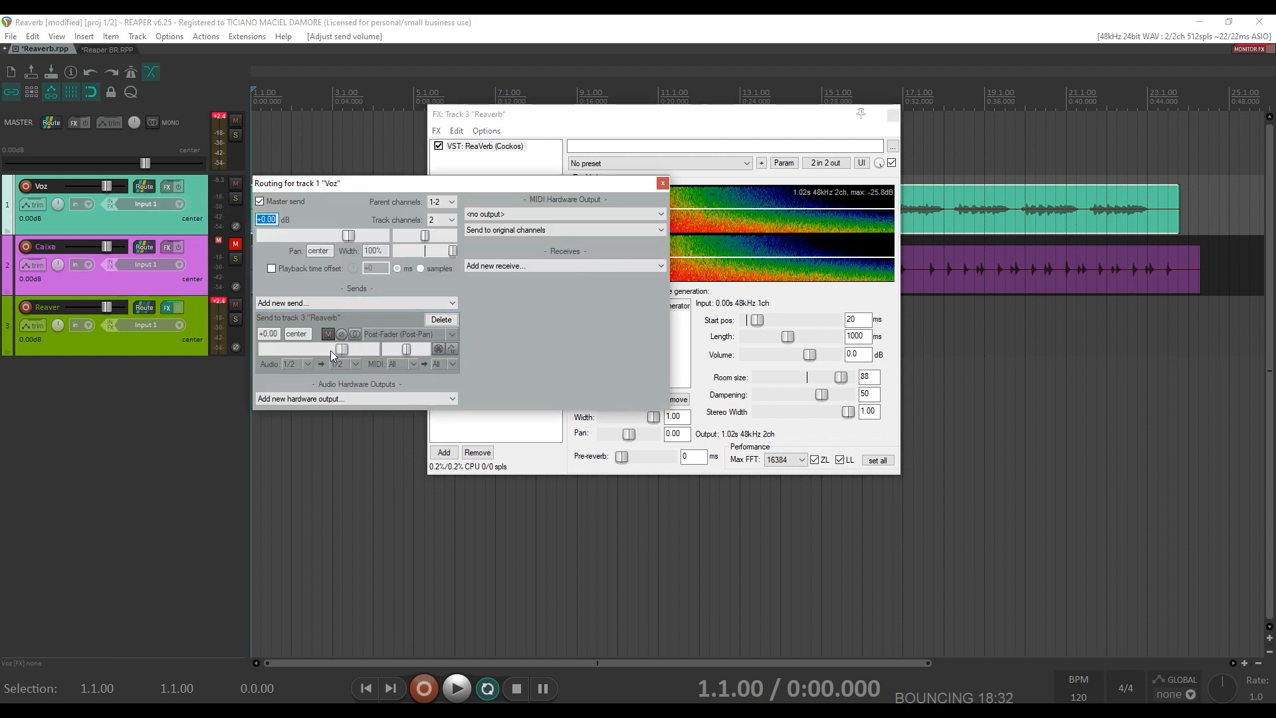
click(663, 185)
key(space)
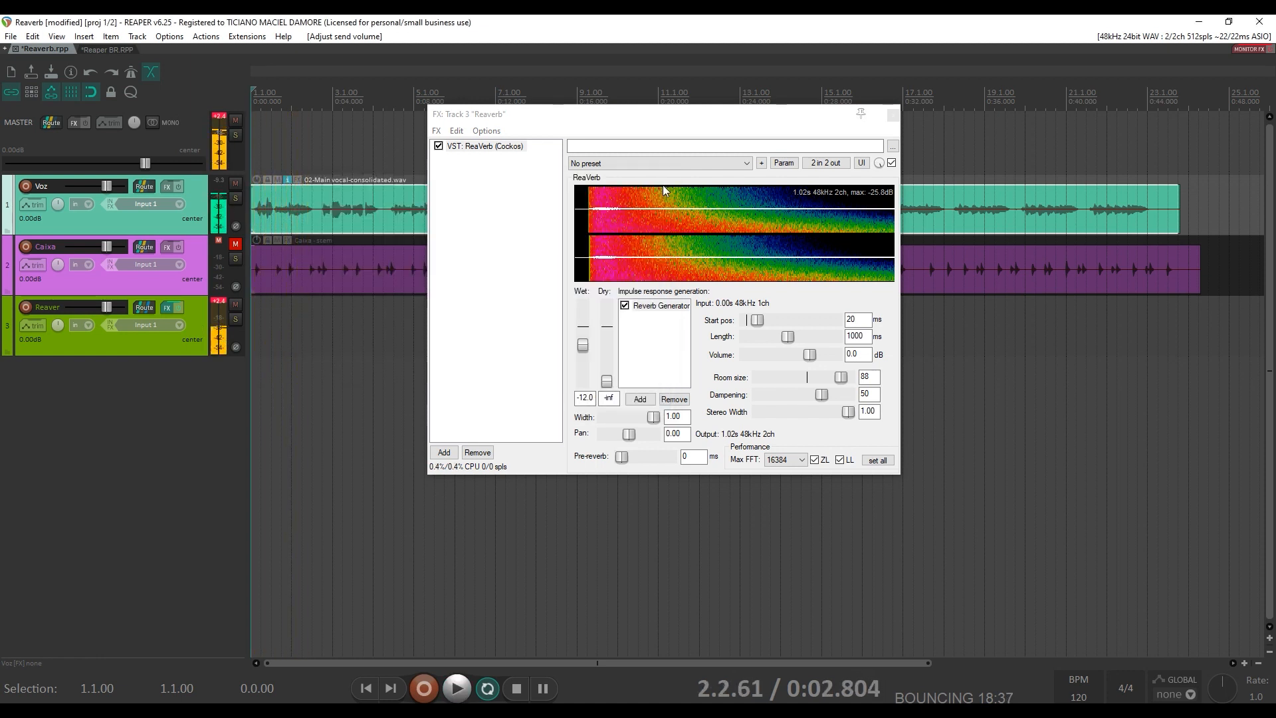
key(space)
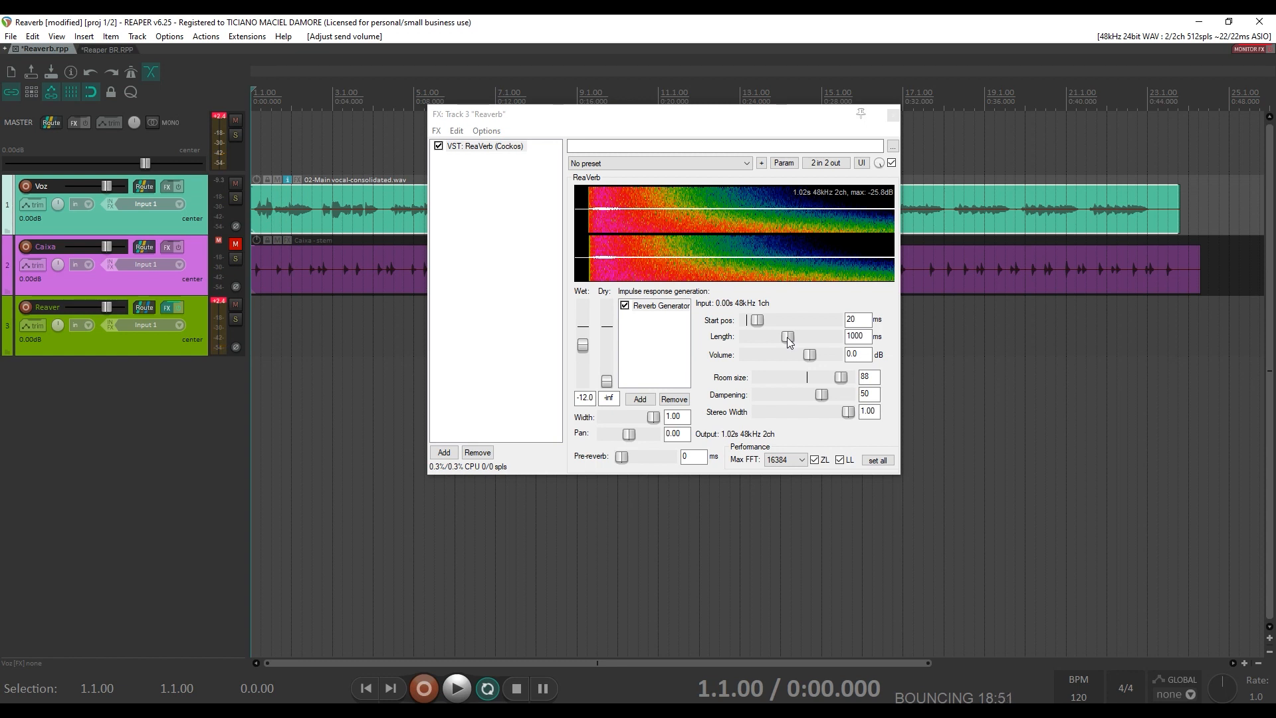
Step: Audition the vocal with the Reverb Generator length at about 6676 ms and about 655 ms, and settle on about 858 ms
key(space)
drag(787, 337, 824, 340)
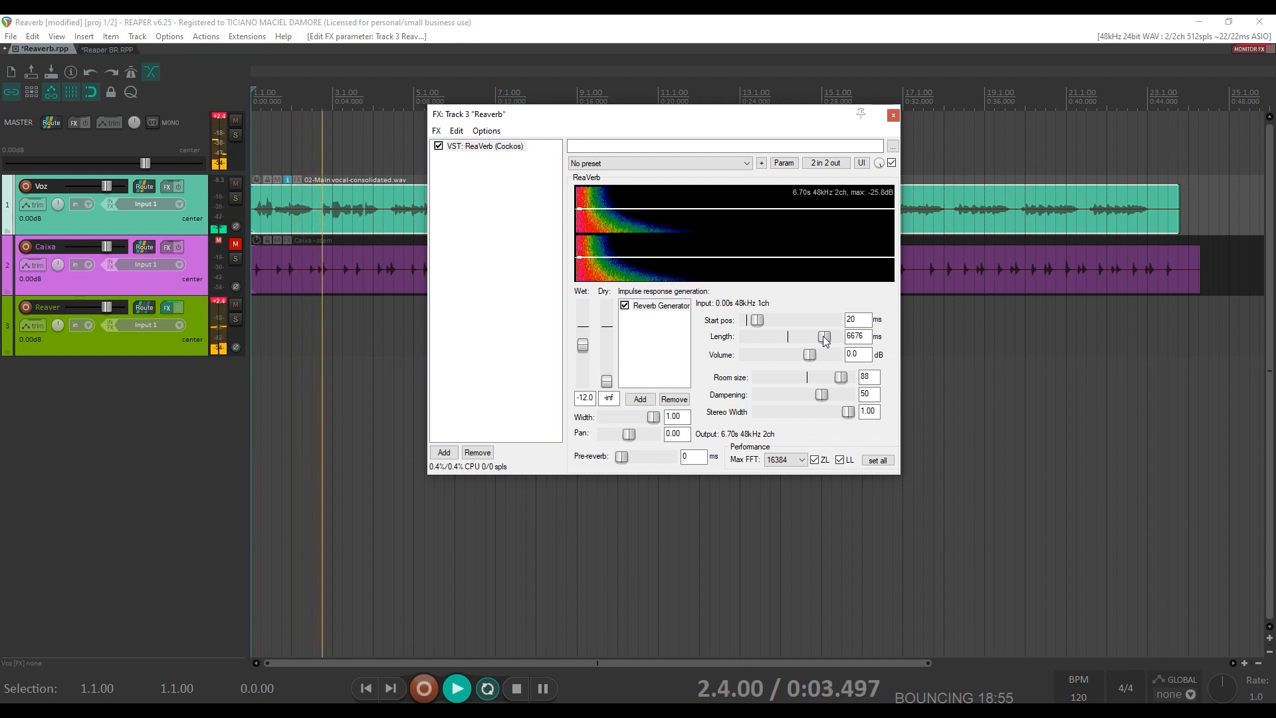
key(space)
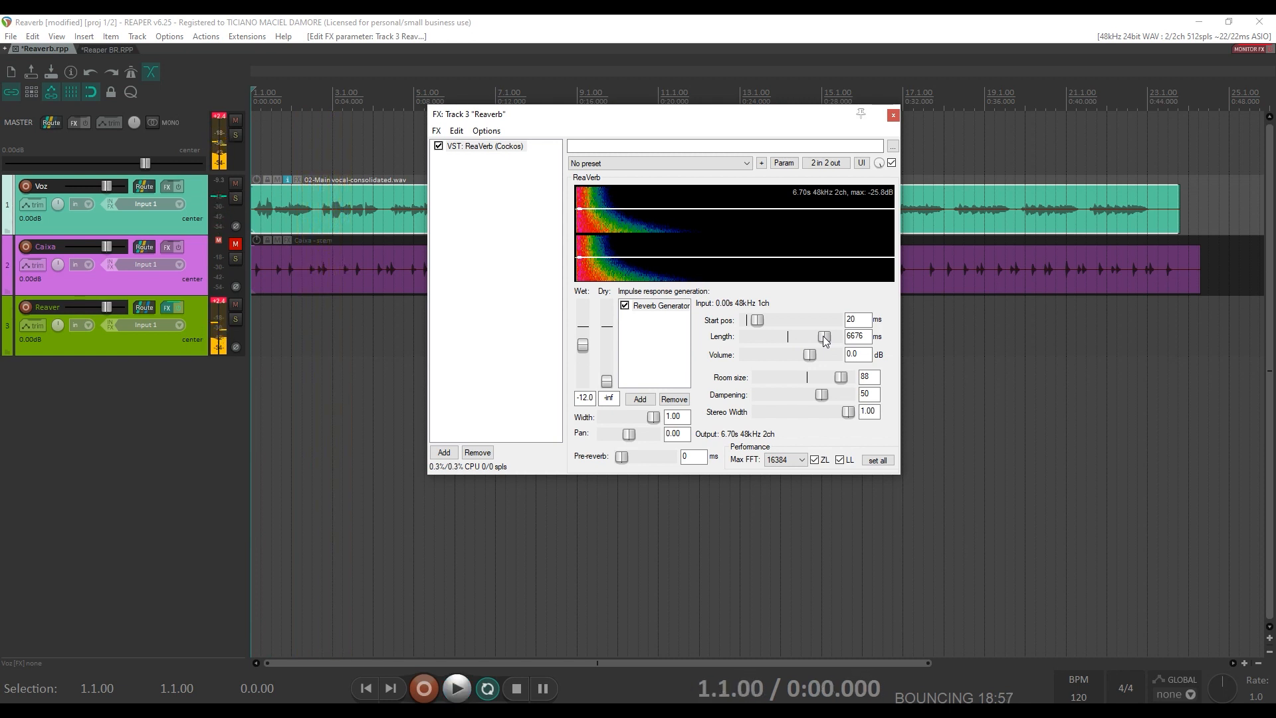
key(space)
drag(825, 339, 783, 344)
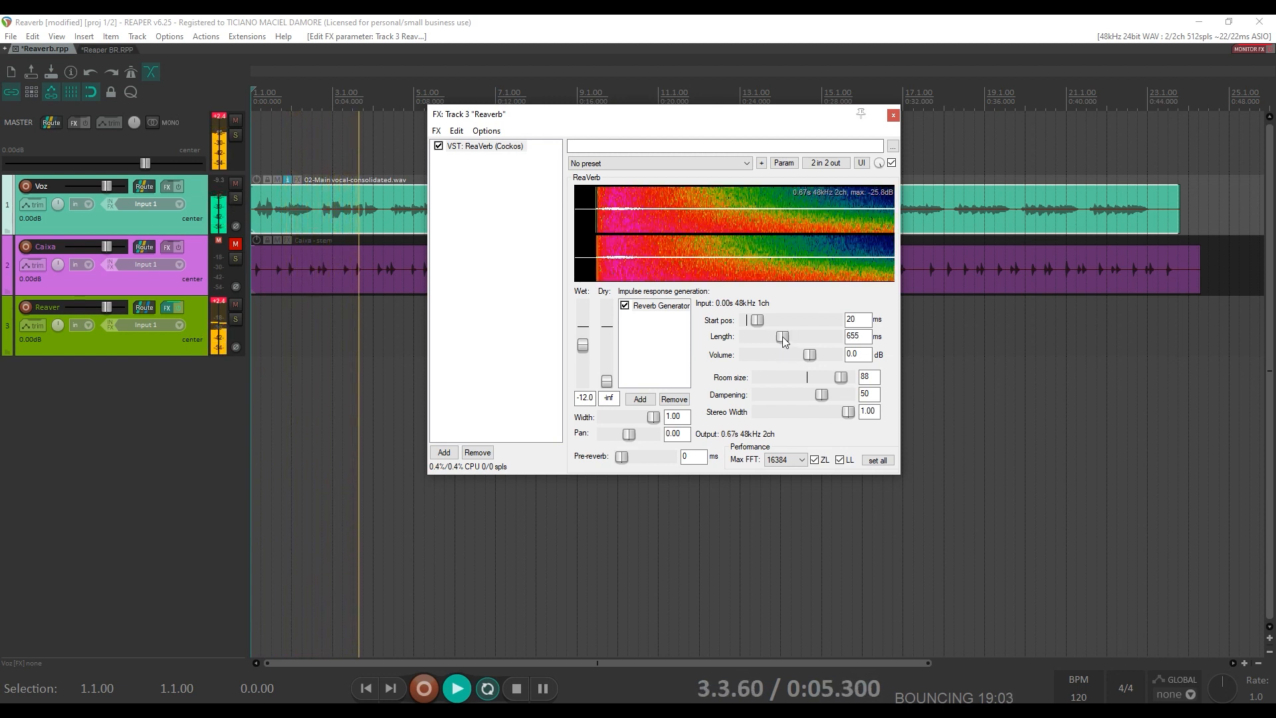
key(space)
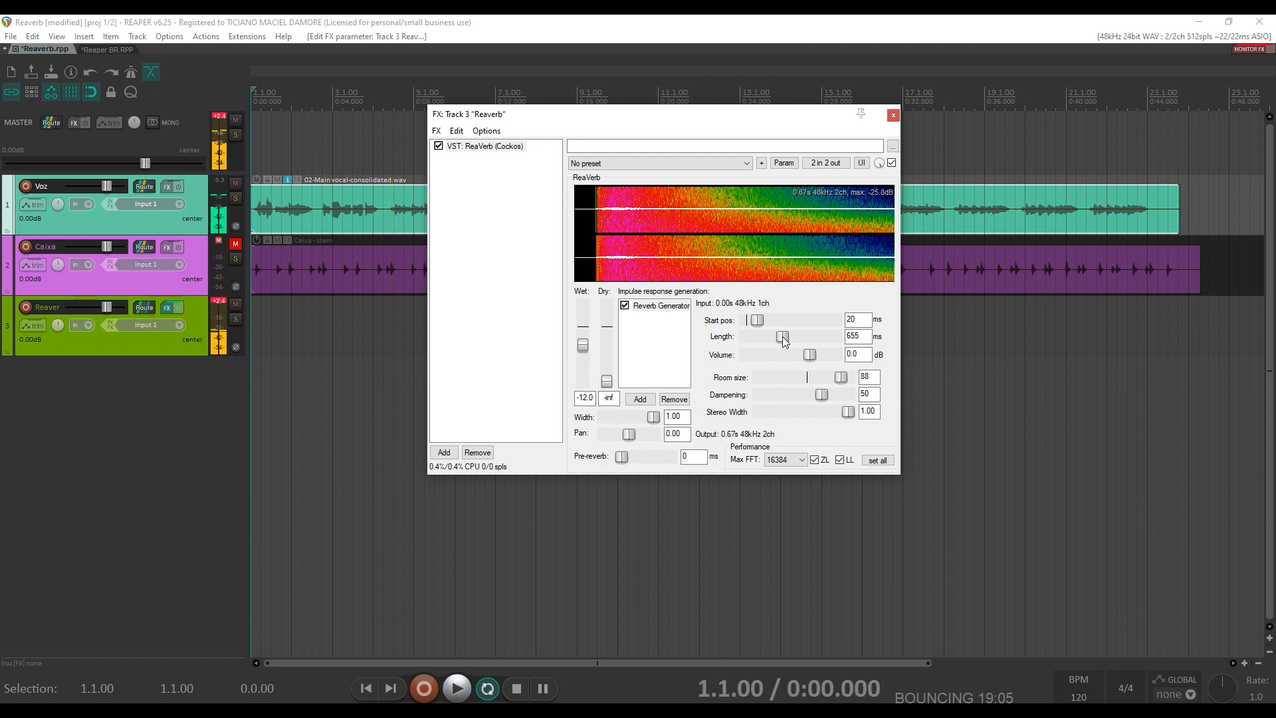
drag(783, 337, 786, 337)
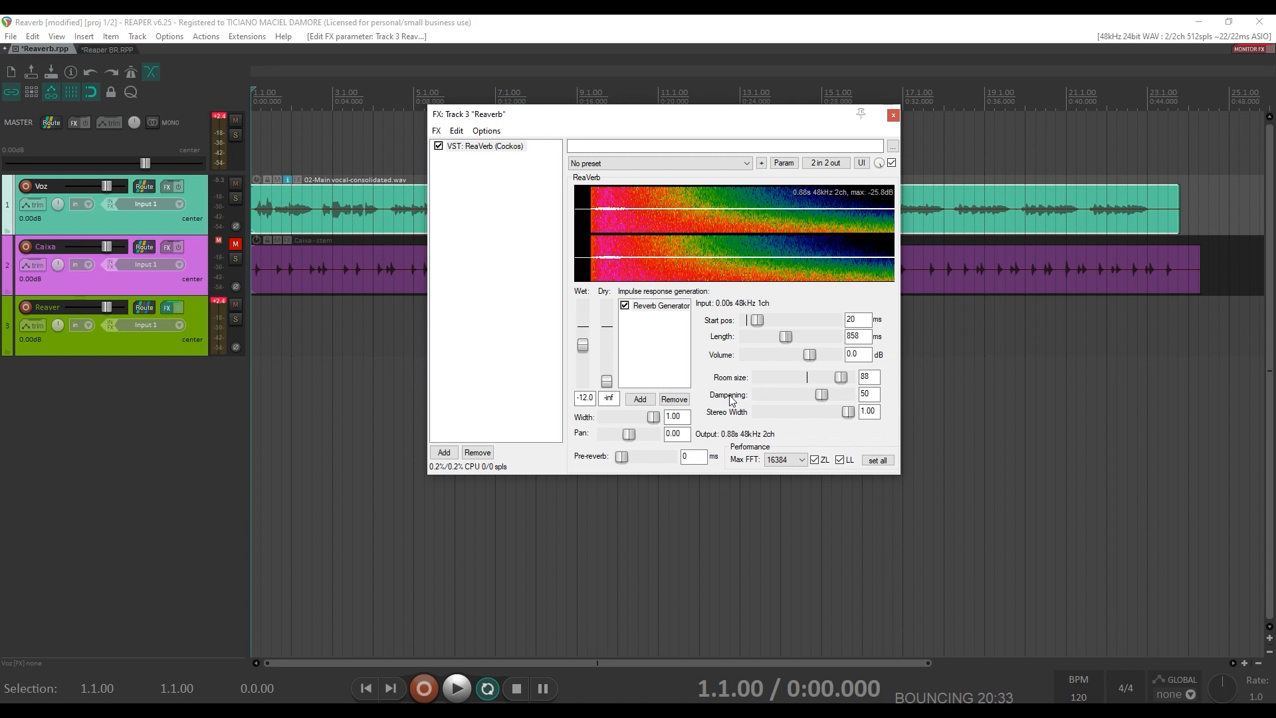
Step: Try the Reverb Generator's dampening at 0 and 100, reset it to 50, and audition the vocal
drag(823, 395, 747, 398)
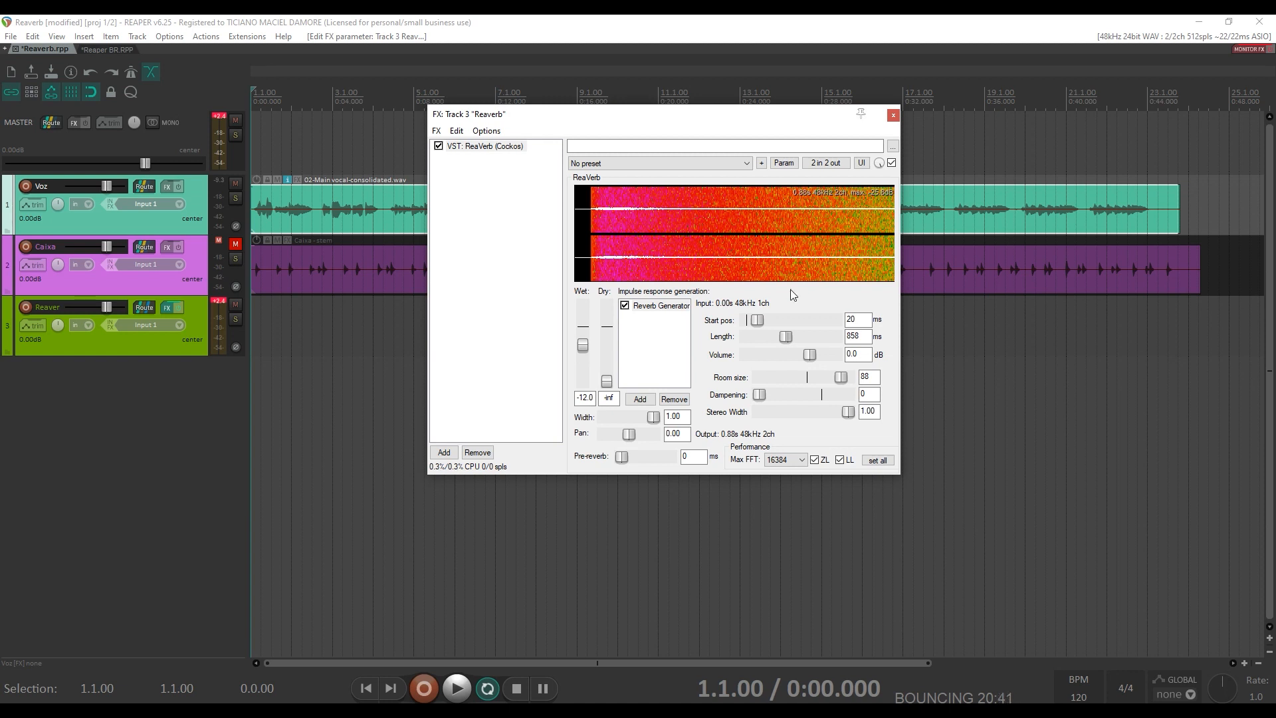
drag(759, 395, 850, 385)
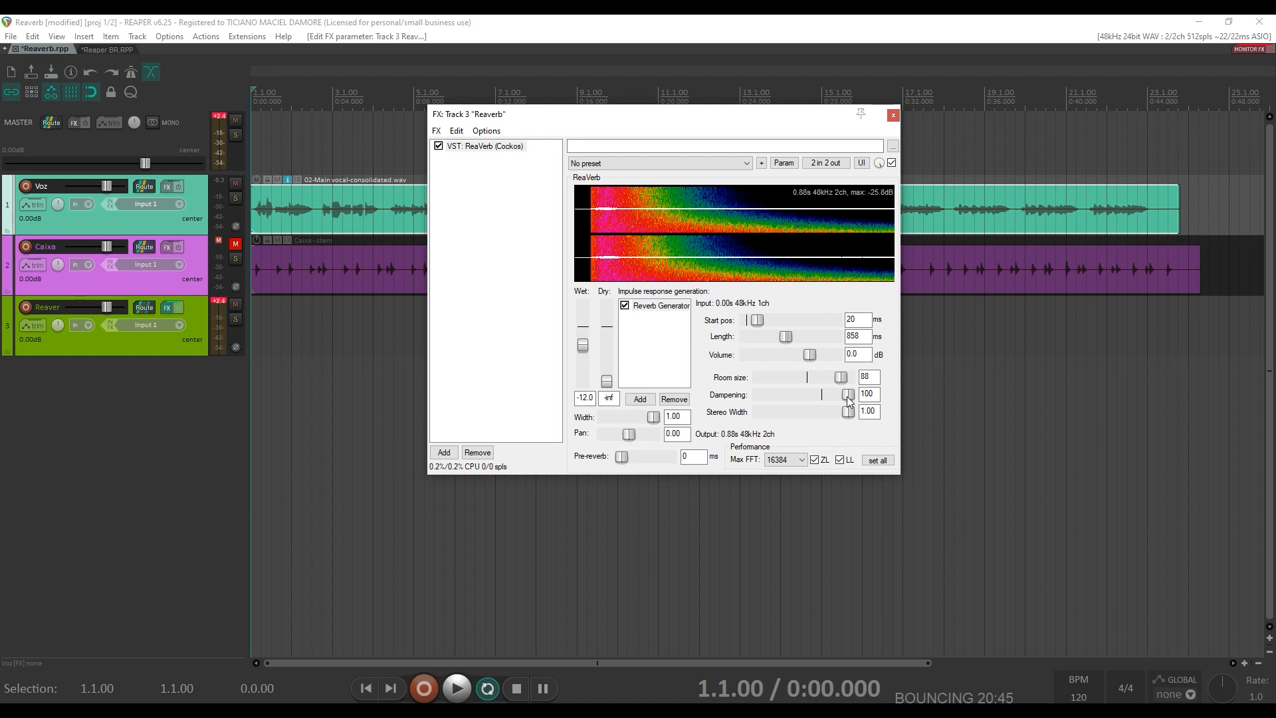
double_click(848, 397)
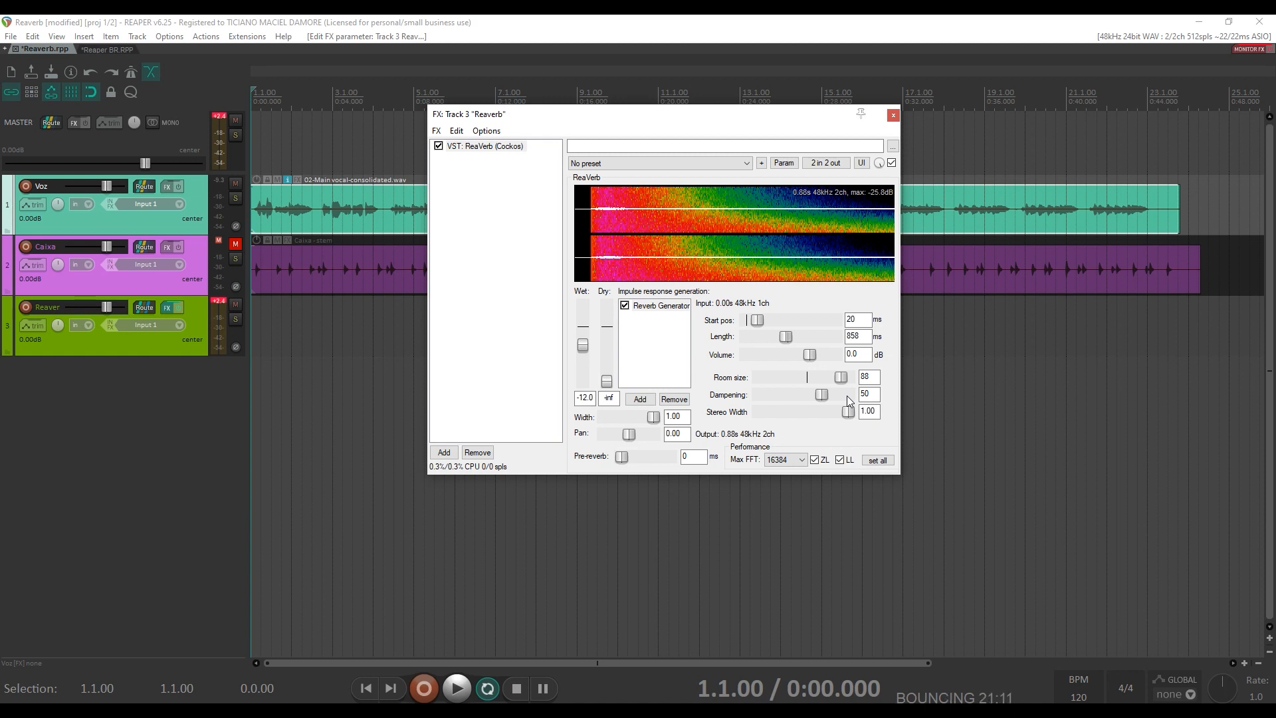
key(space)
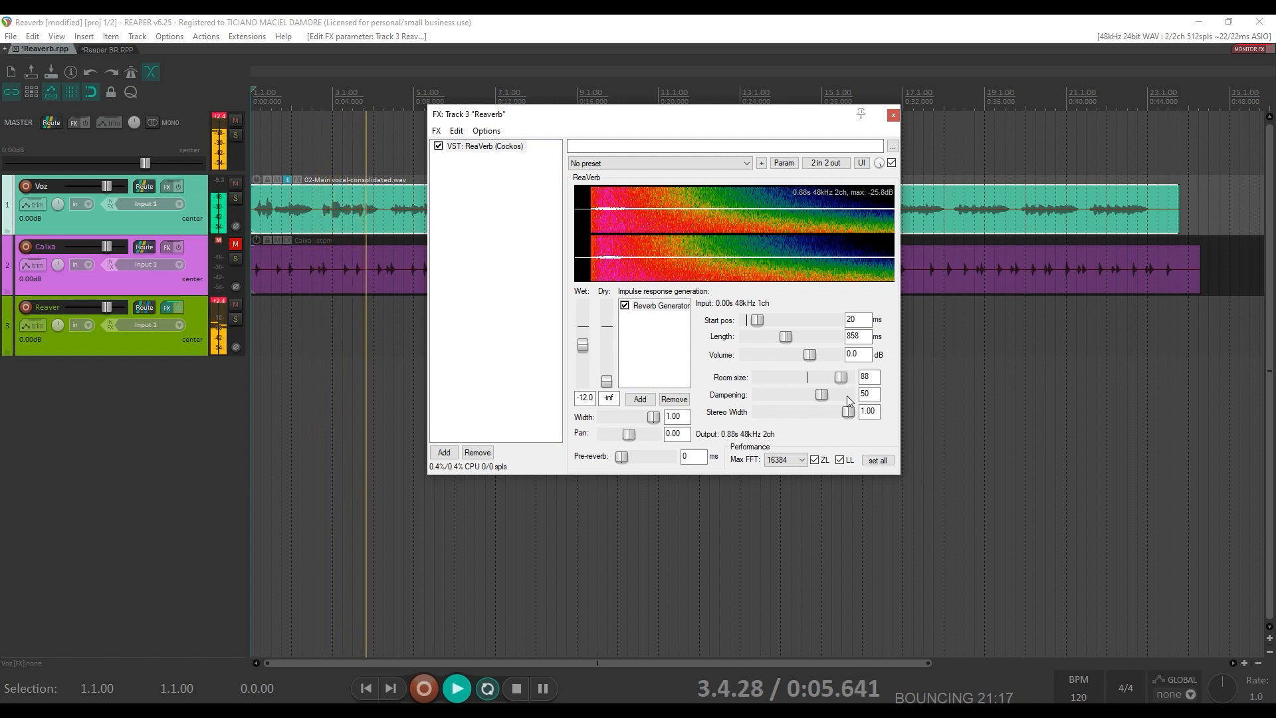
key(space)
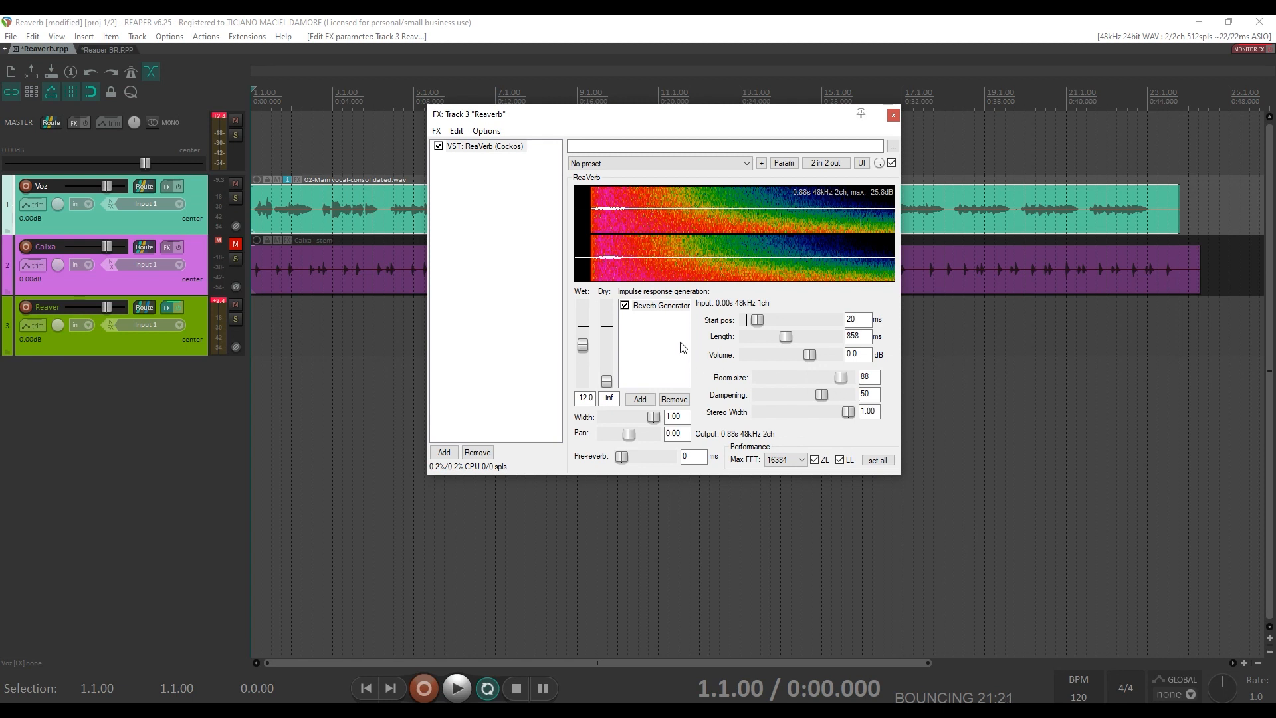
Step: Remove the Reverb Generator module and audition the unmuted Caixa track with Voz muted
click(680, 307)
click(674, 399)
click(239, 185)
click(240, 251)
click(237, 246)
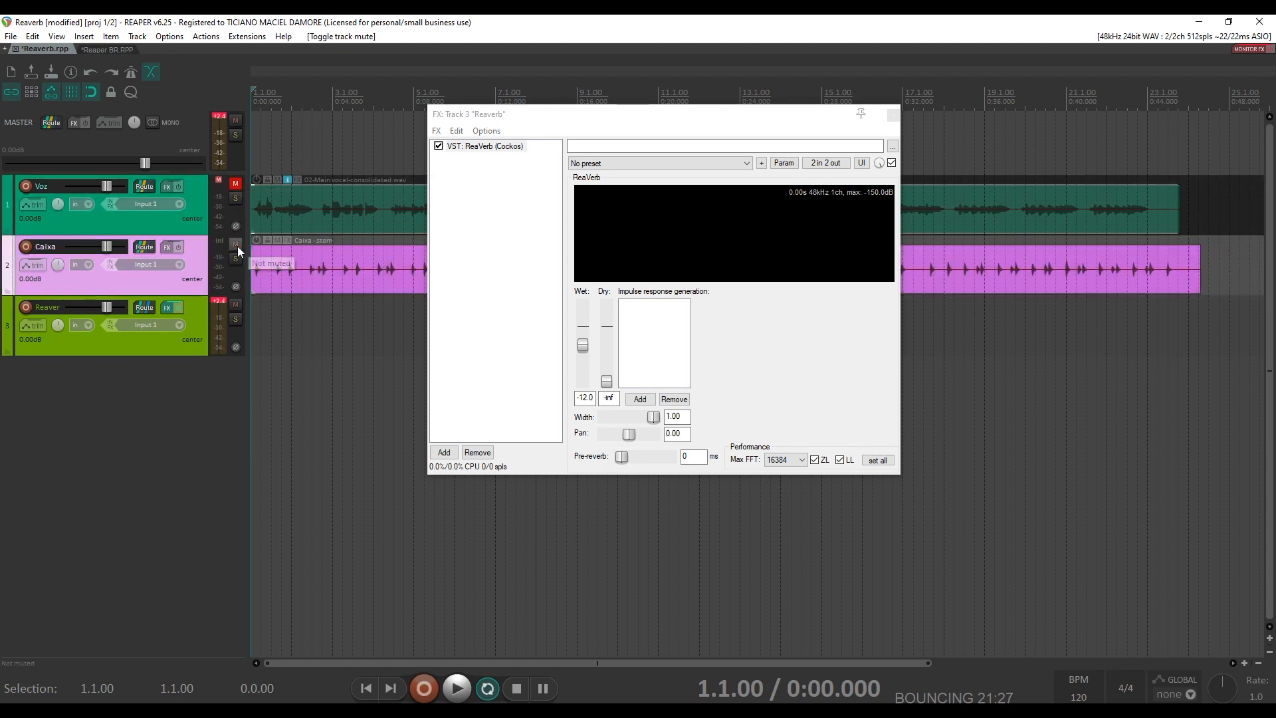
key(space)
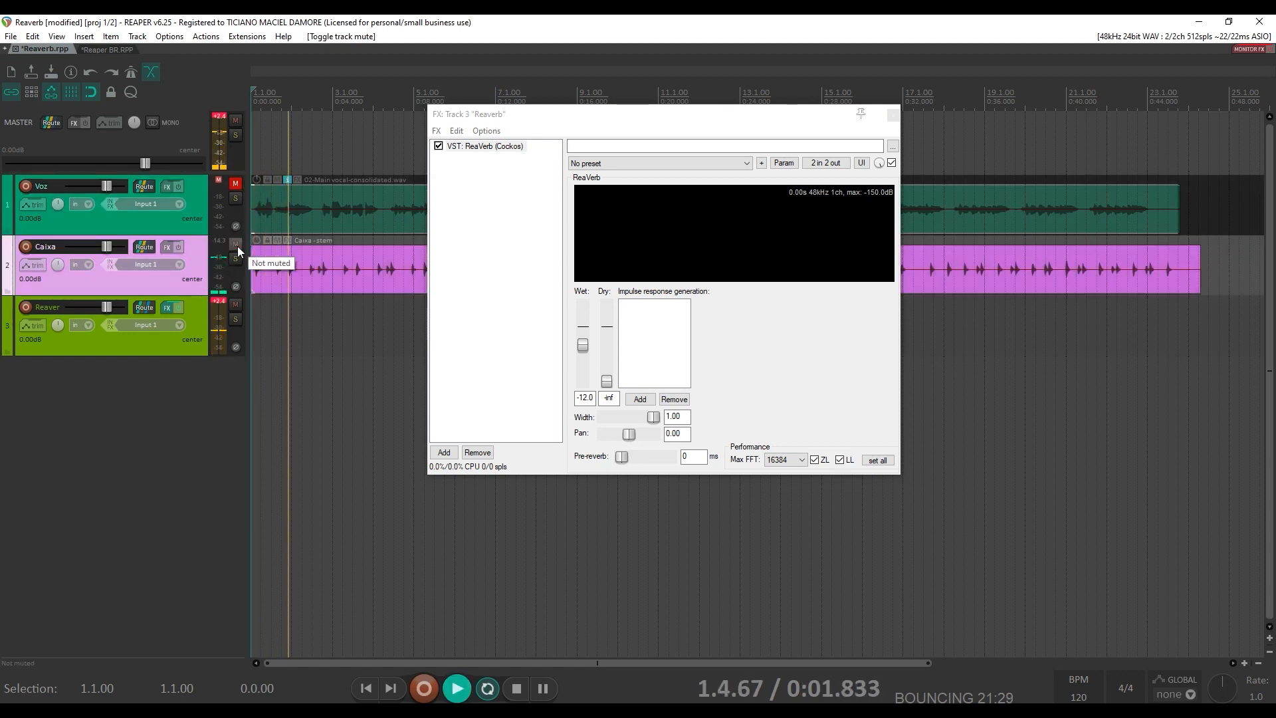
key(space)
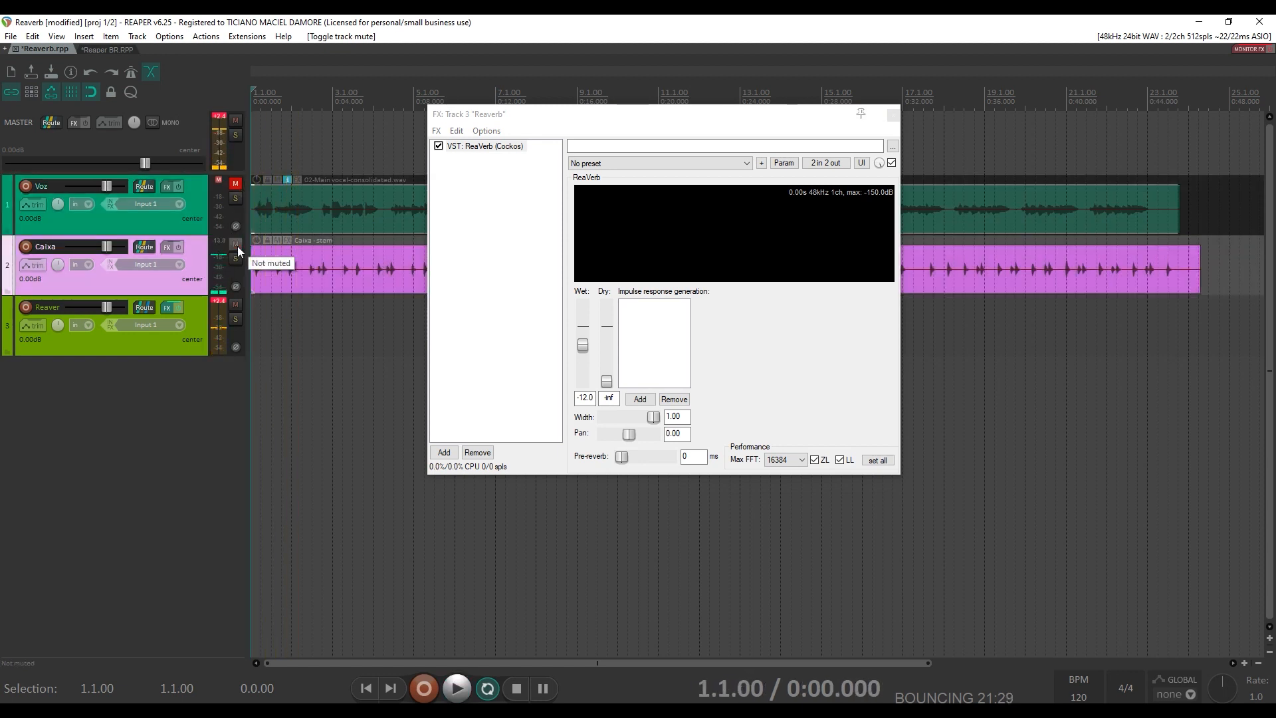
Step: Add an Echo Generator module to the impulse response chain and audition the snare with its default settings
click(638, 398)
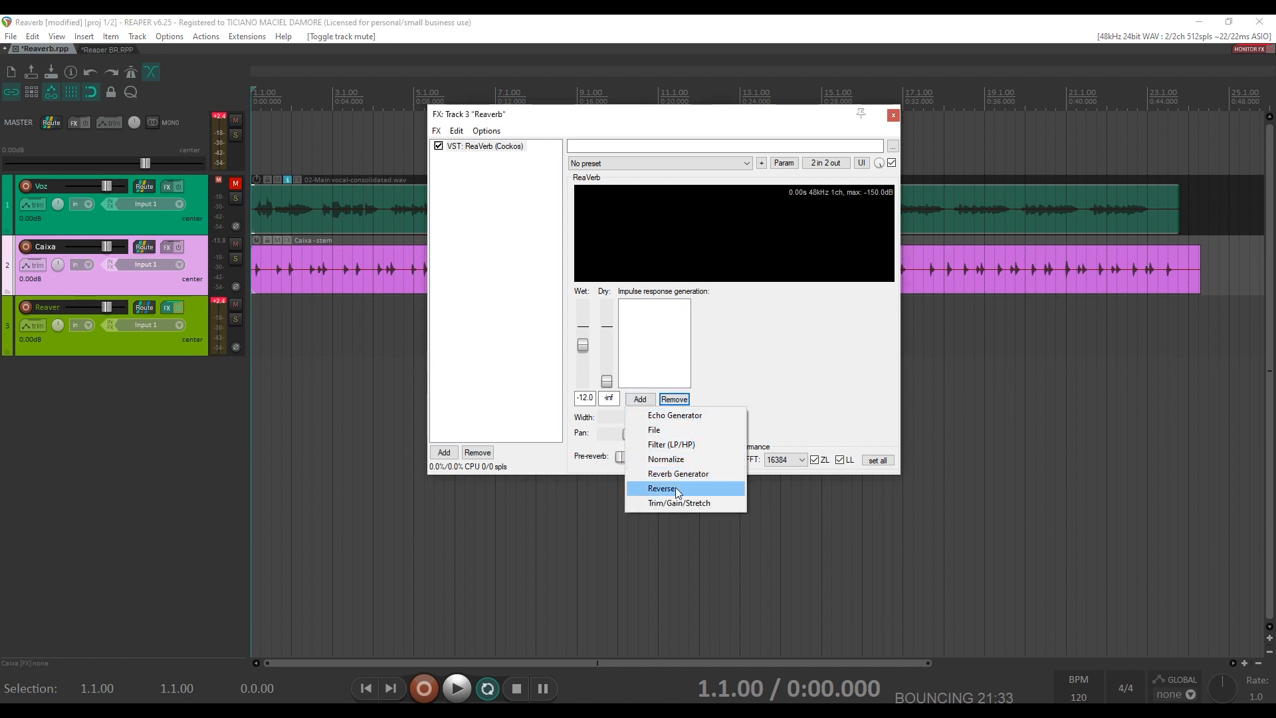
click(684, 419)
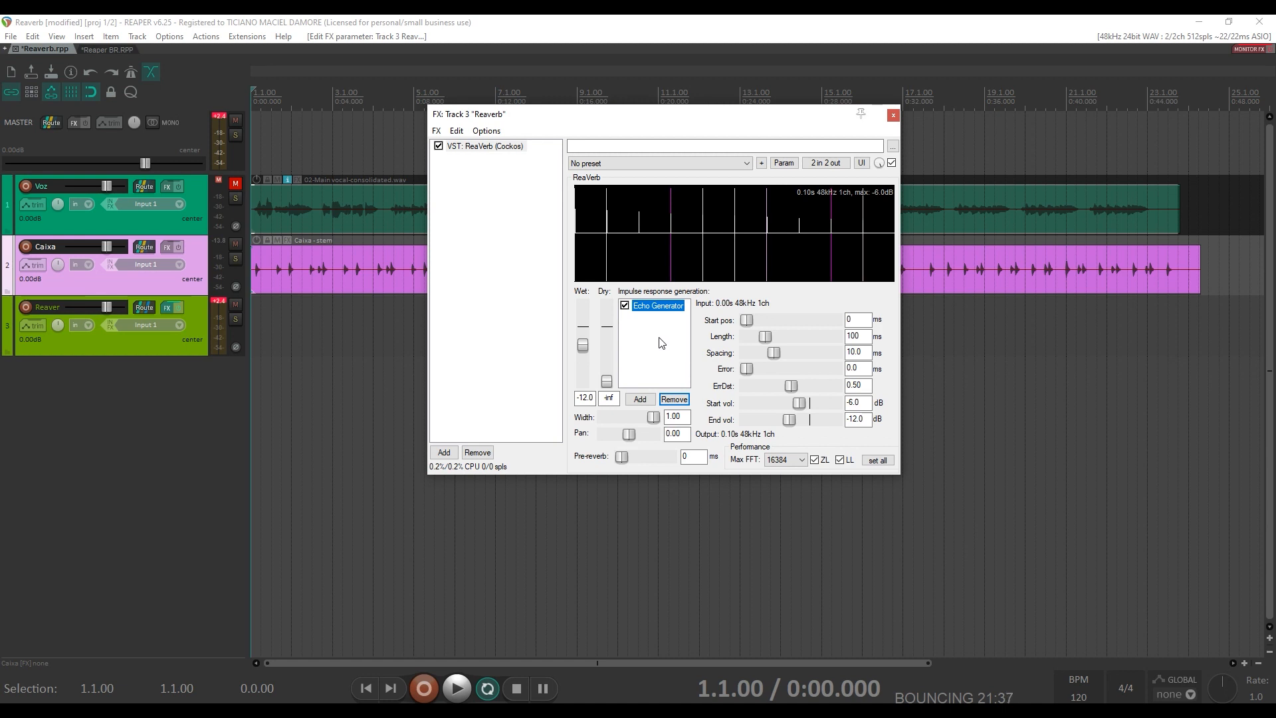
key(space)
key(space)
Step: Set the Echo Generator's length to about 304 ms and spacing to about 50.6 ms, and audition the snare
drag(766, 337, 773, 341)
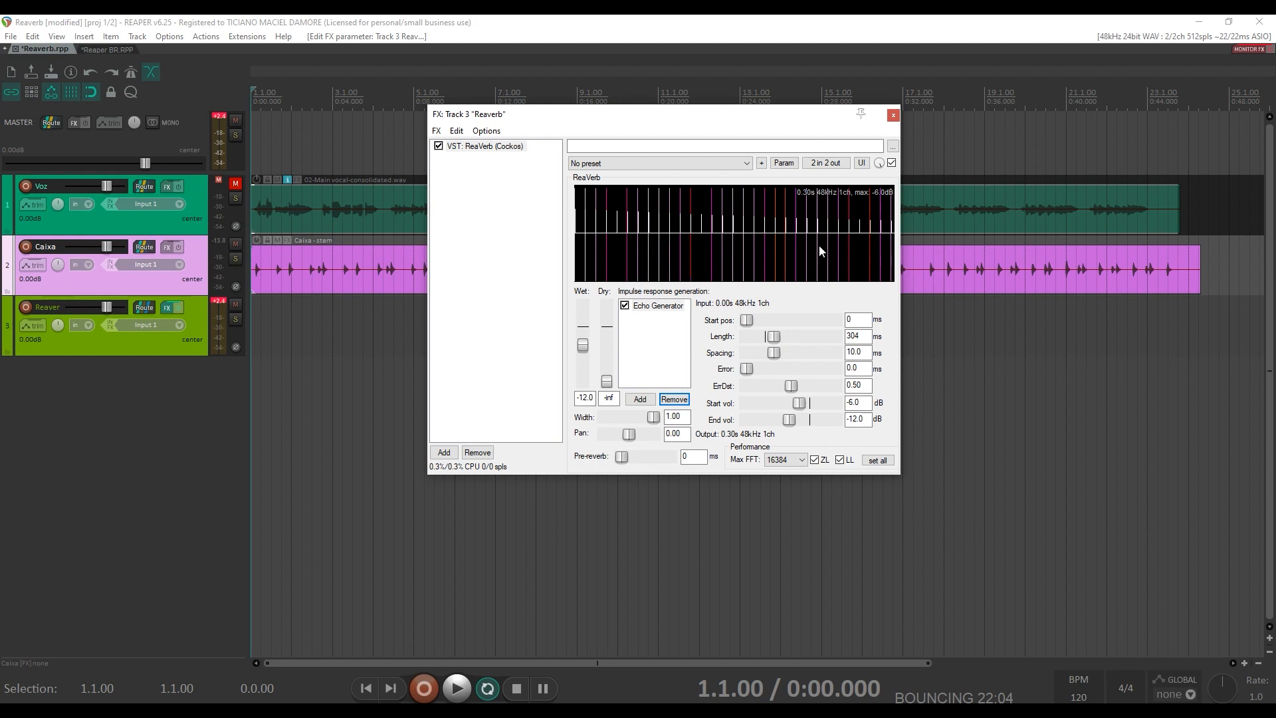
drag(775, 352, 793, 357)
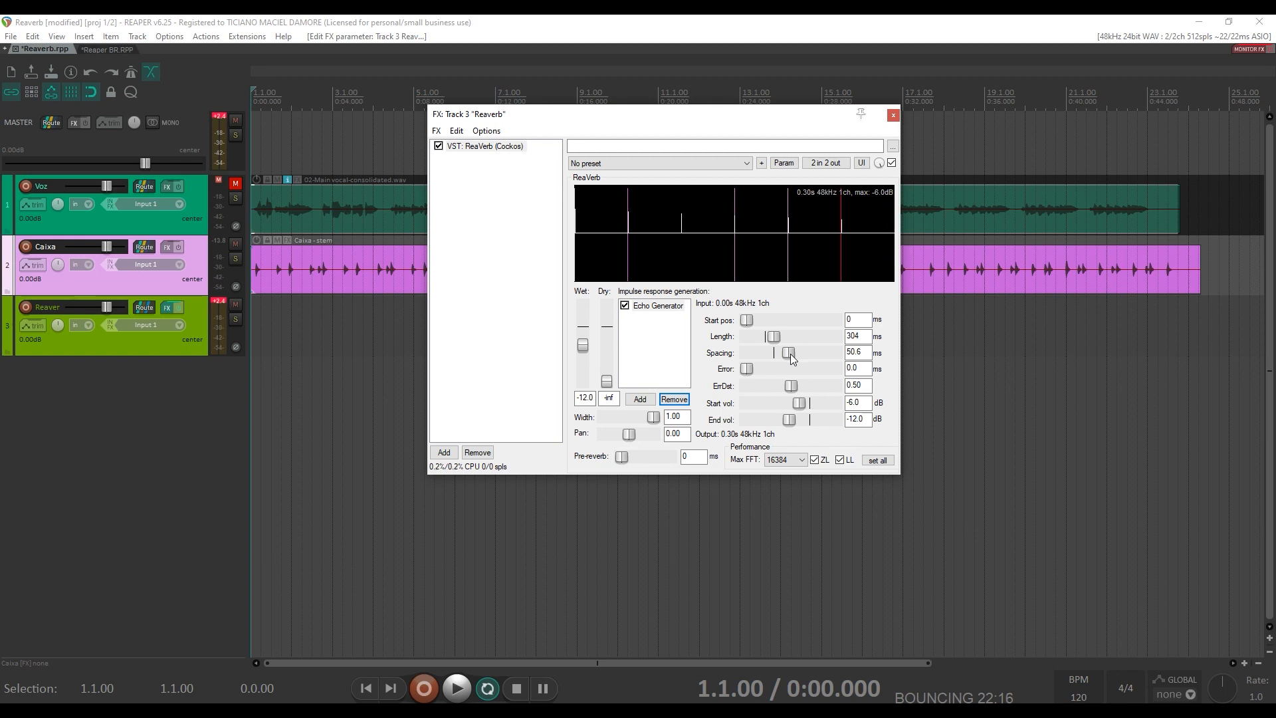
key(space)
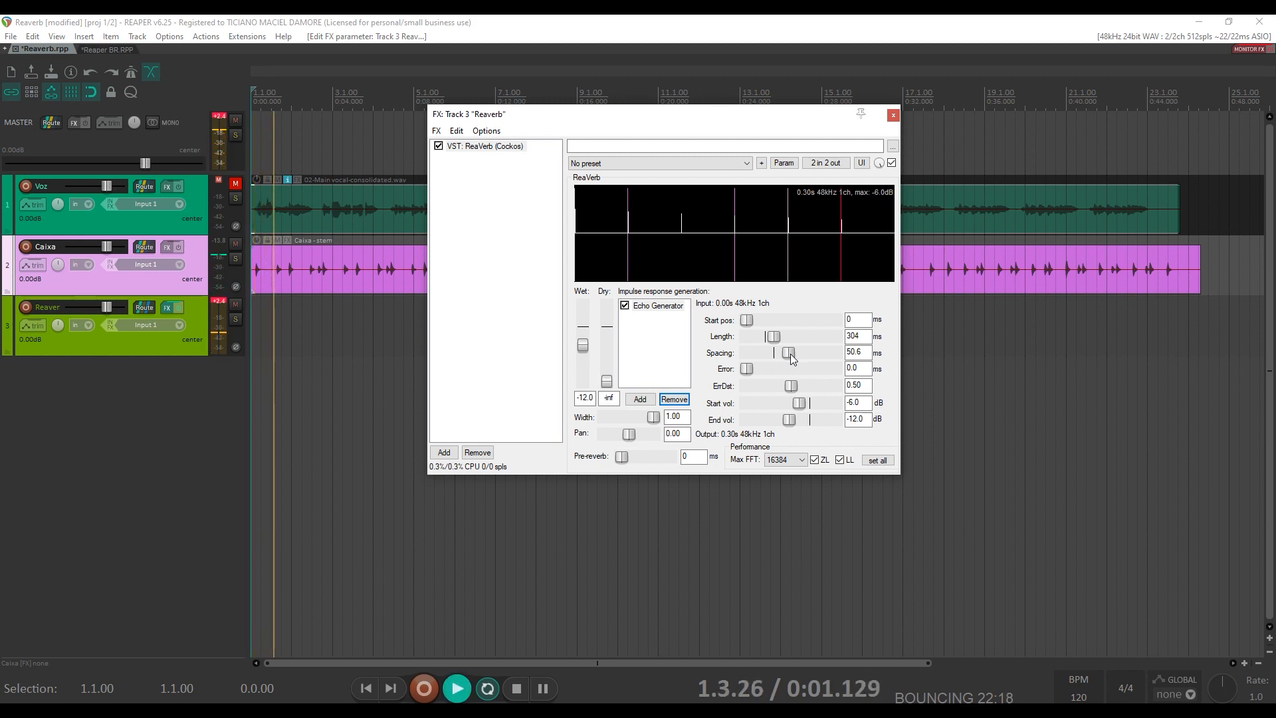
key(space)
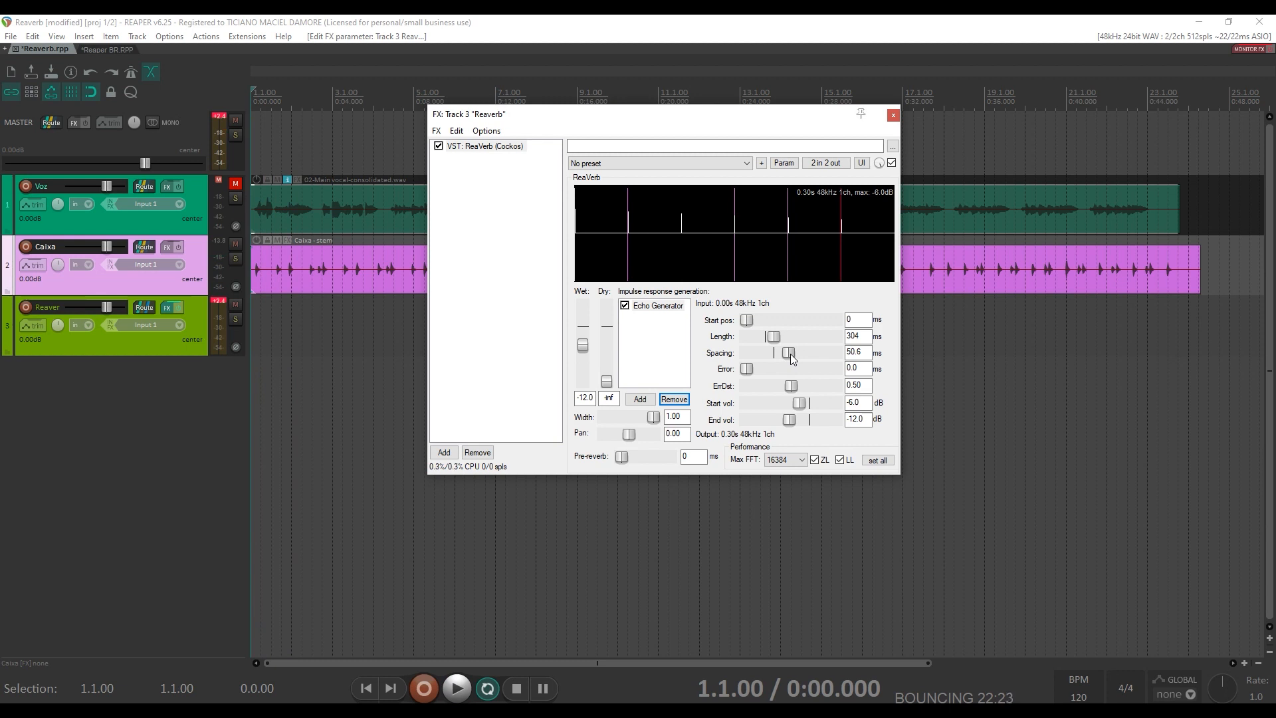
Step: Raise the Echo Generator's error to about 25.1 ms and audition the snare
drag(748, 367, 811, 374)
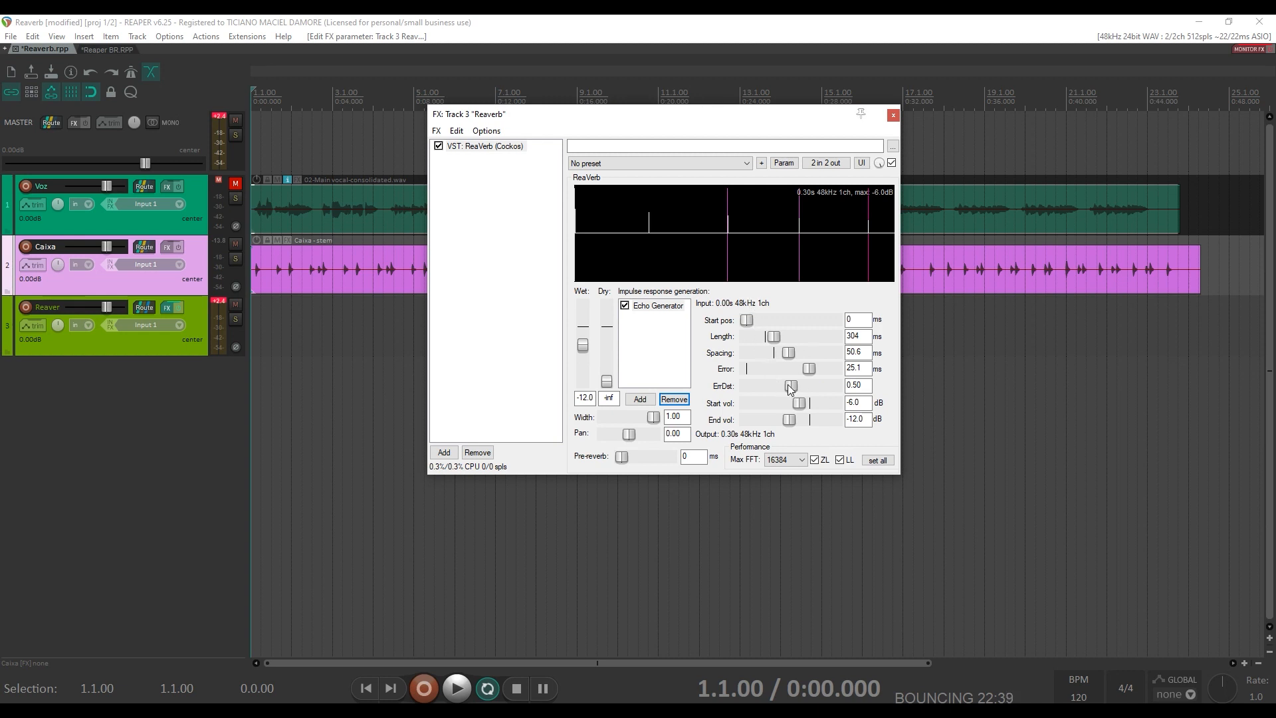
key(space)
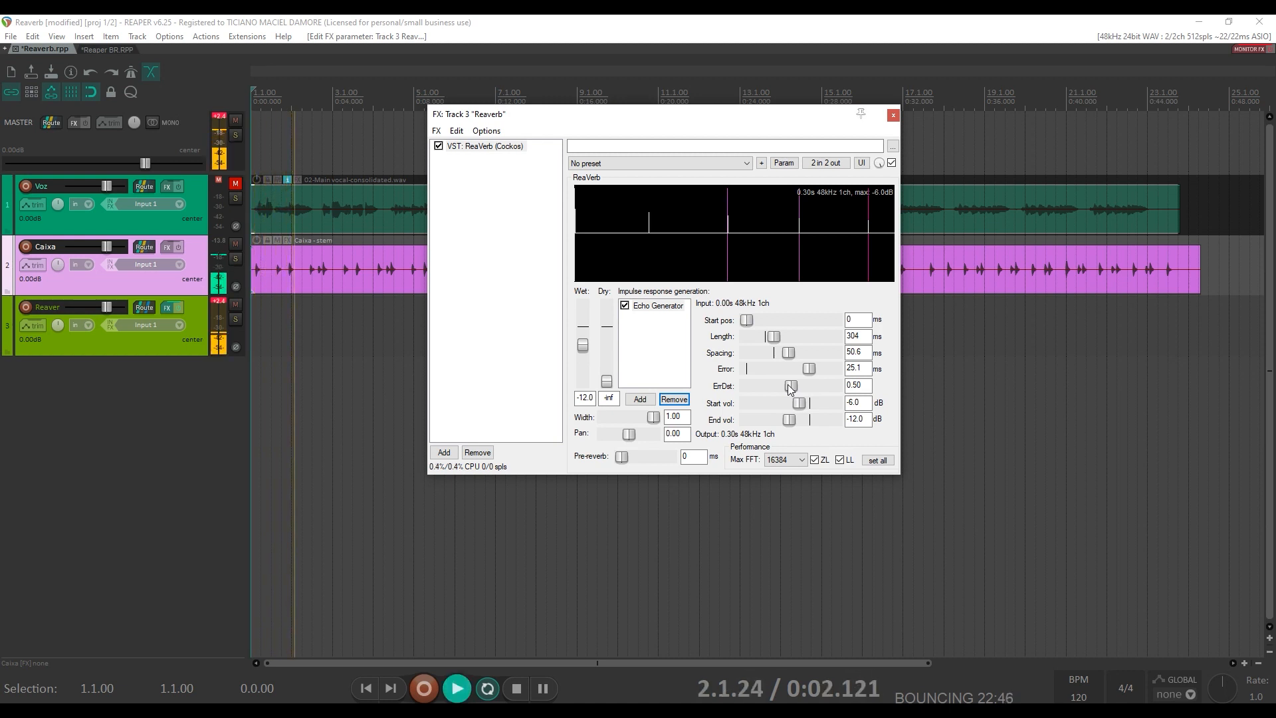
key(space)
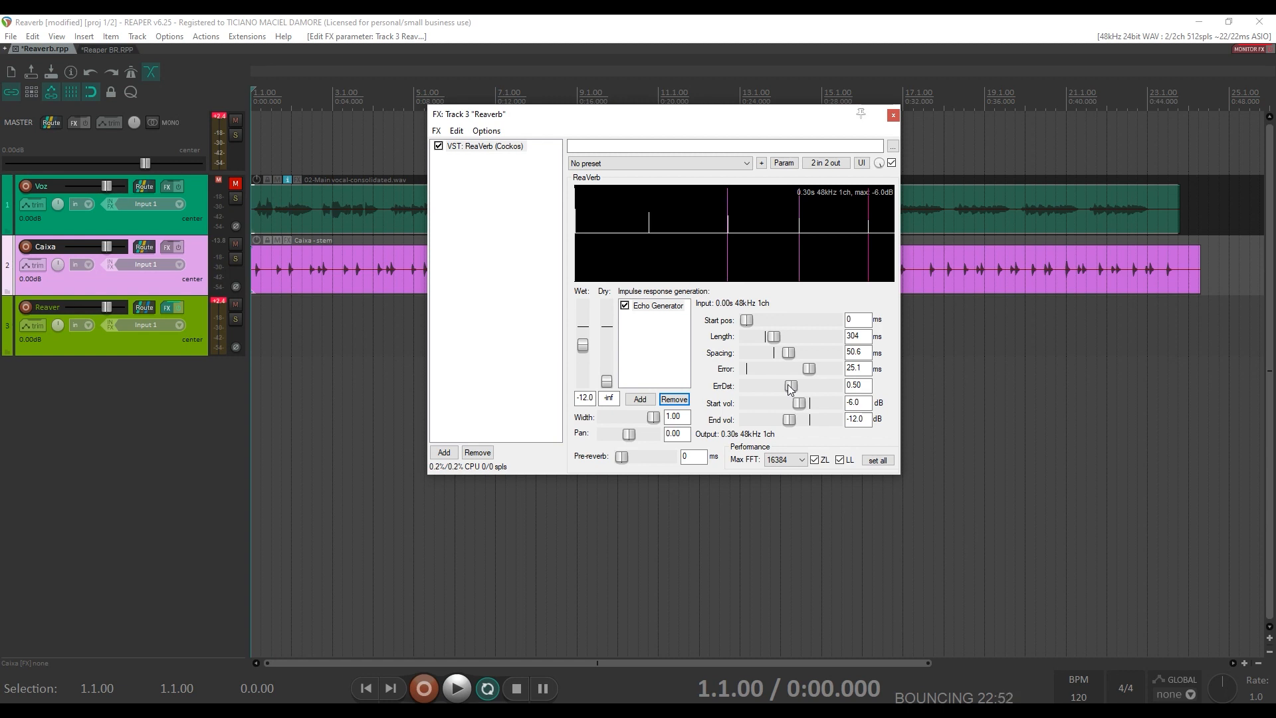
Step: Reset the Echo Generator's start volume to 0.0 dB and audition the snare
double_click(799, 403)
key(space)
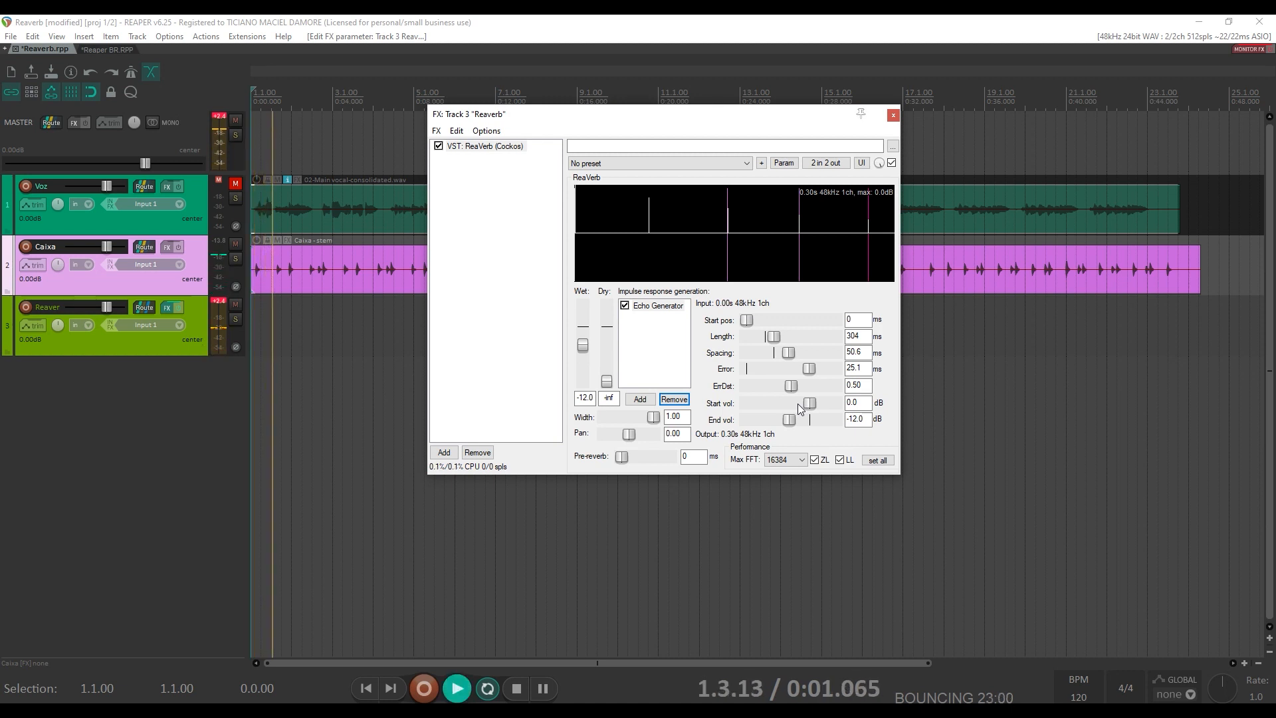
key(space)
Step: Compare the snare with the Echo Generator disabled and enabled, leaving the module enabled
click(625, 306)
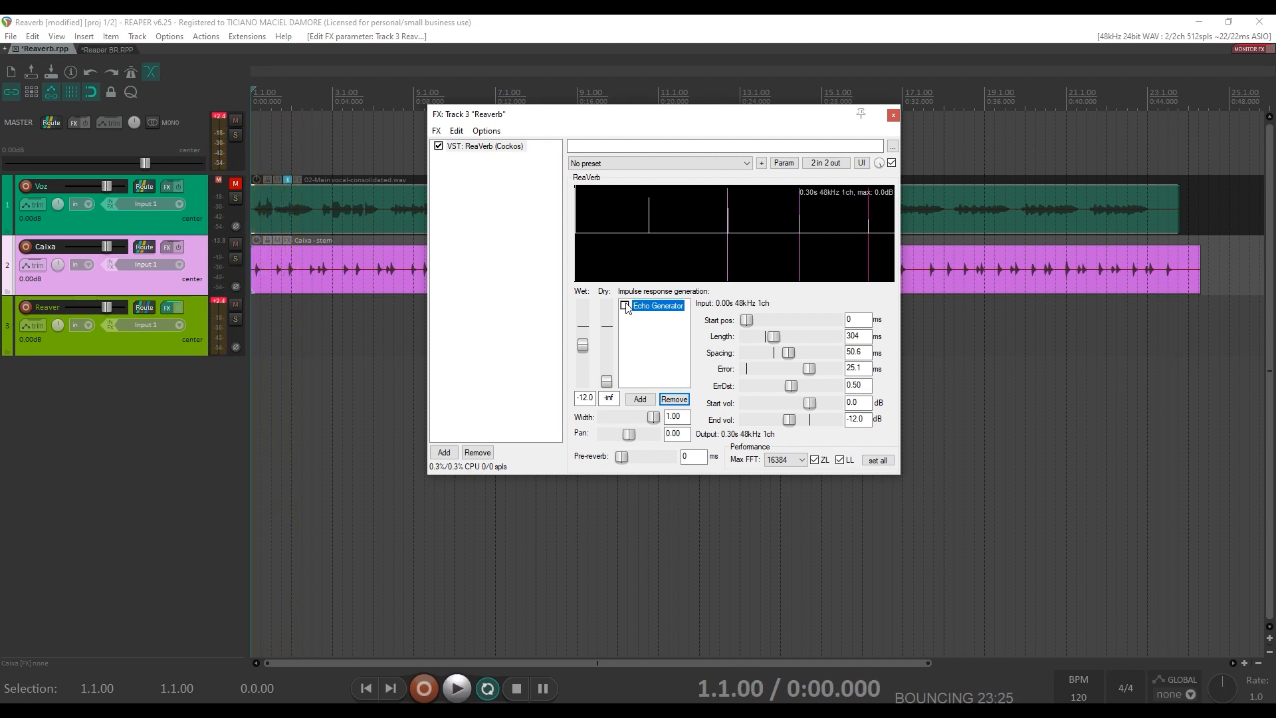
key(space)
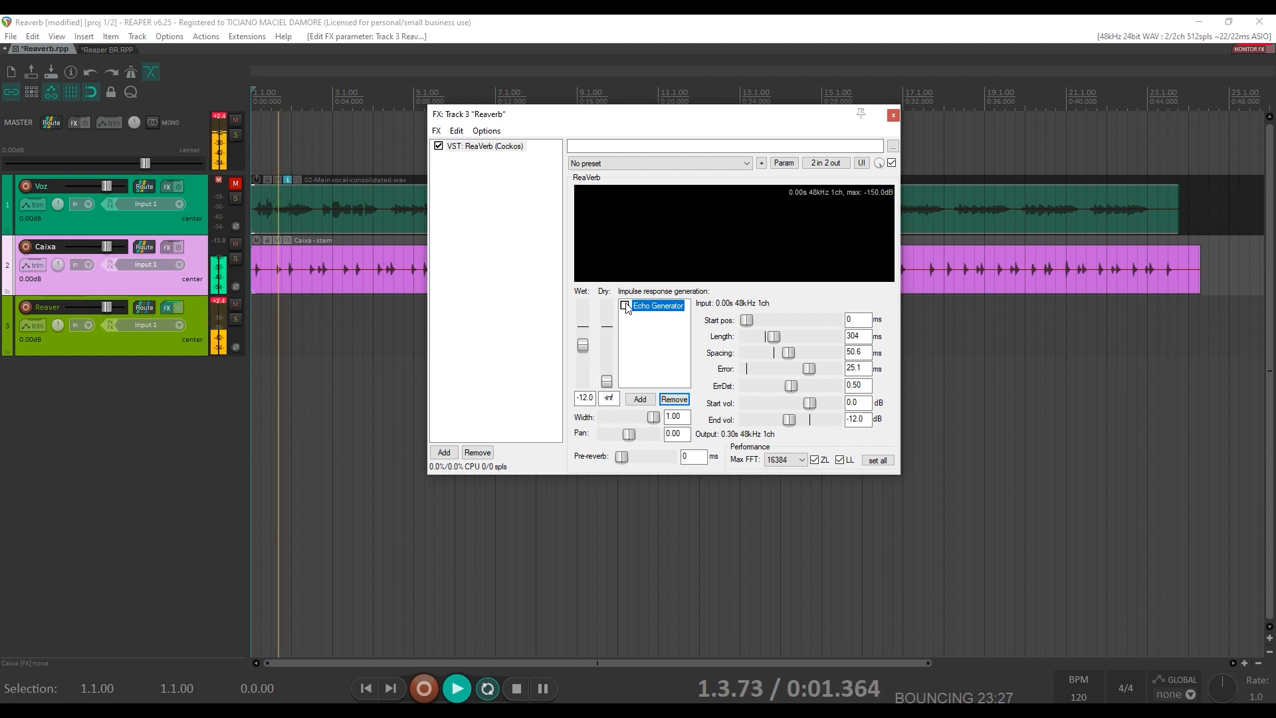
key(space)
click(625, 306)
key(space)
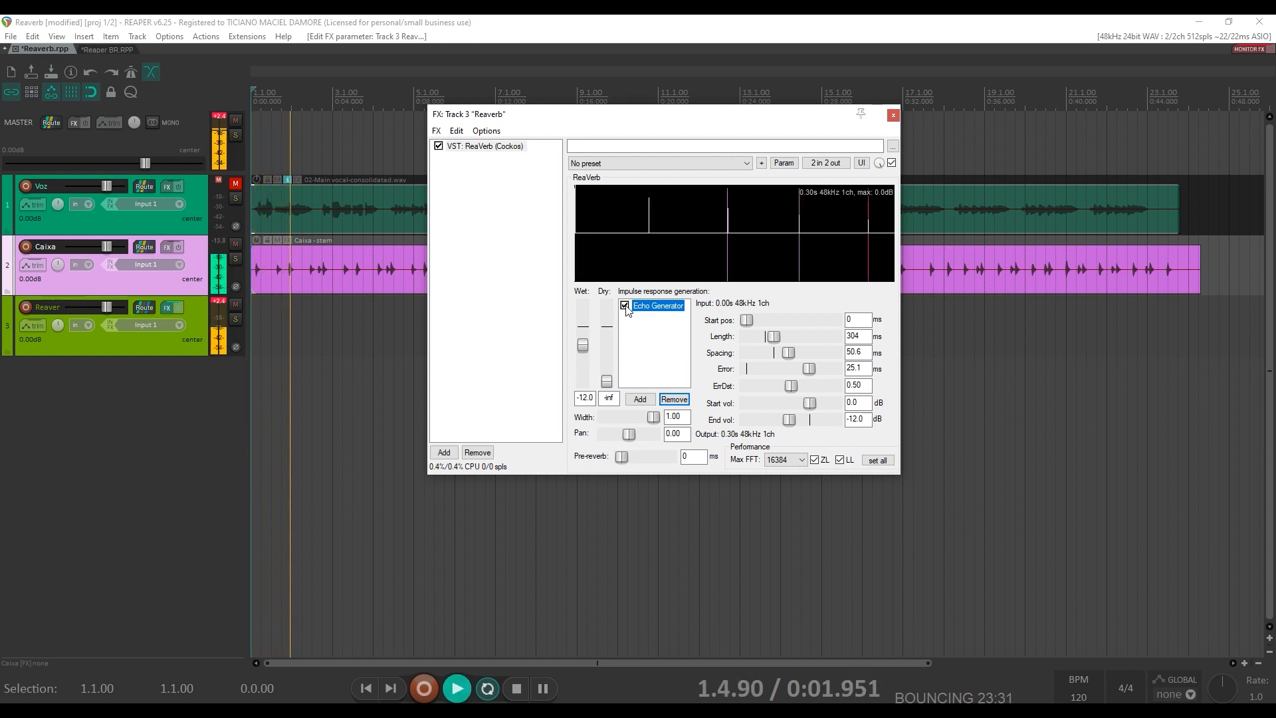
key(space)
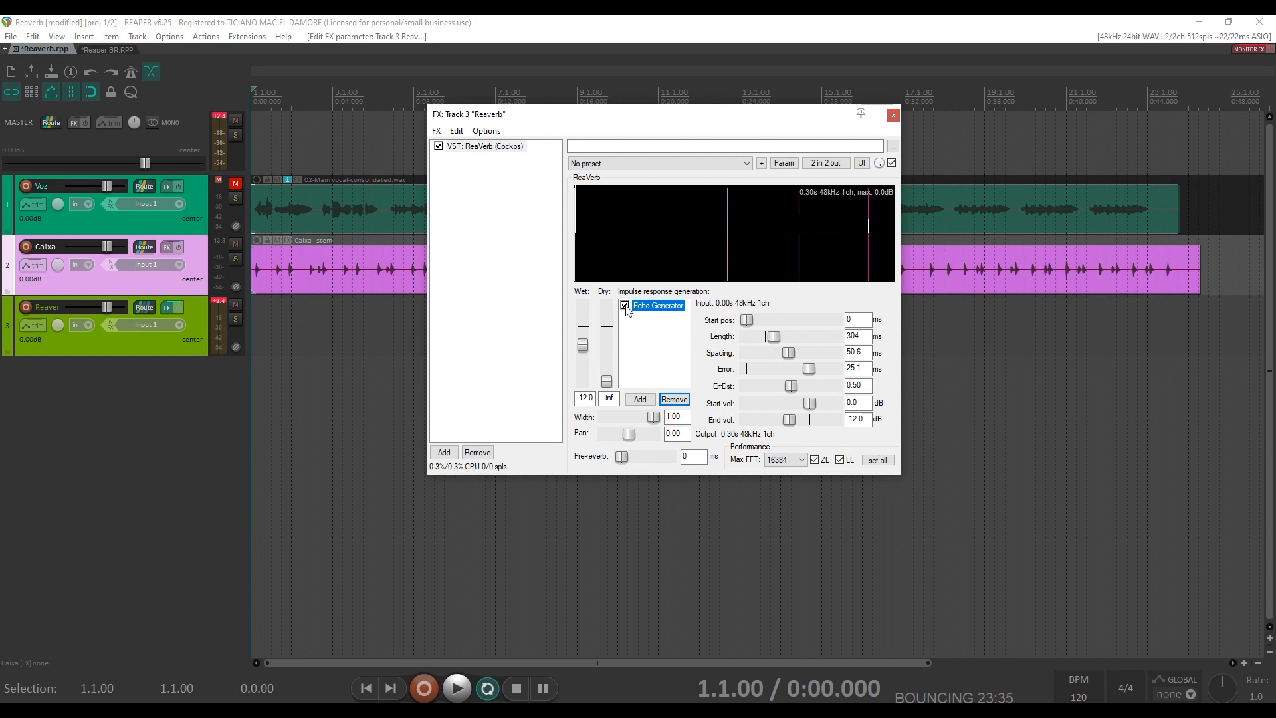
Step: Remove the Echo Generator module from ReaVerb and reset the peak meters
click(673, 400)
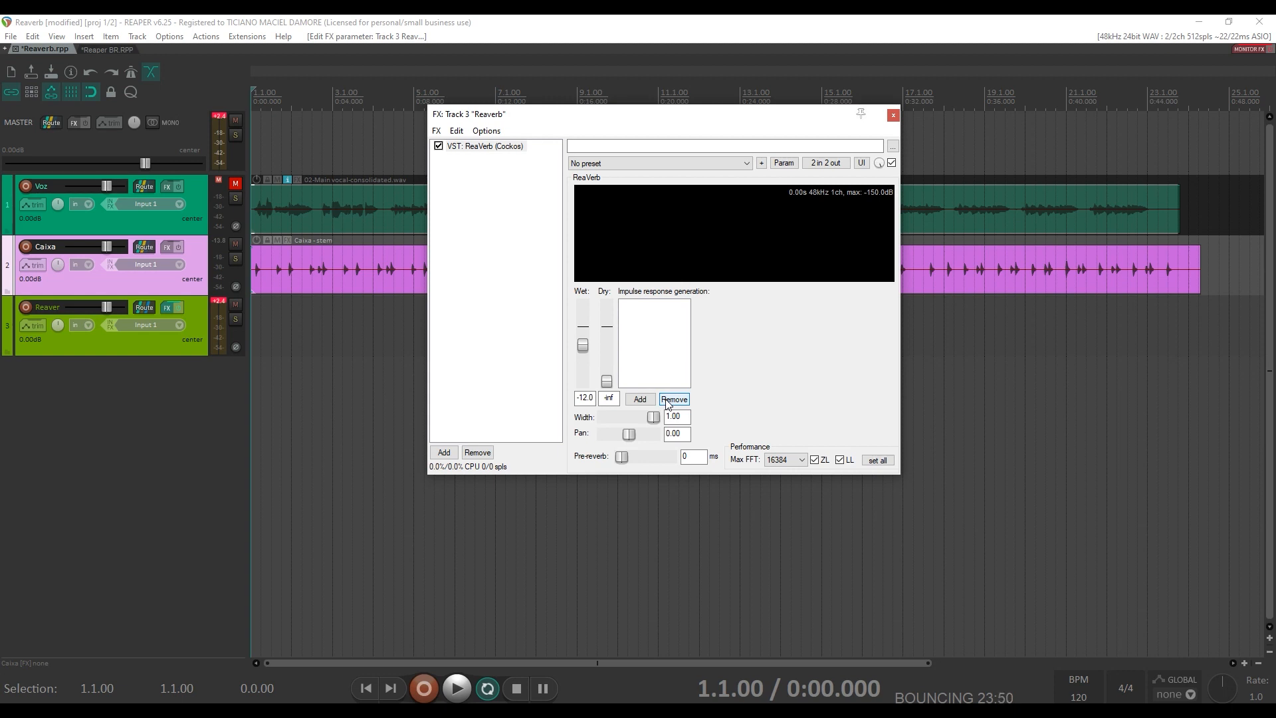
click(220, 117)
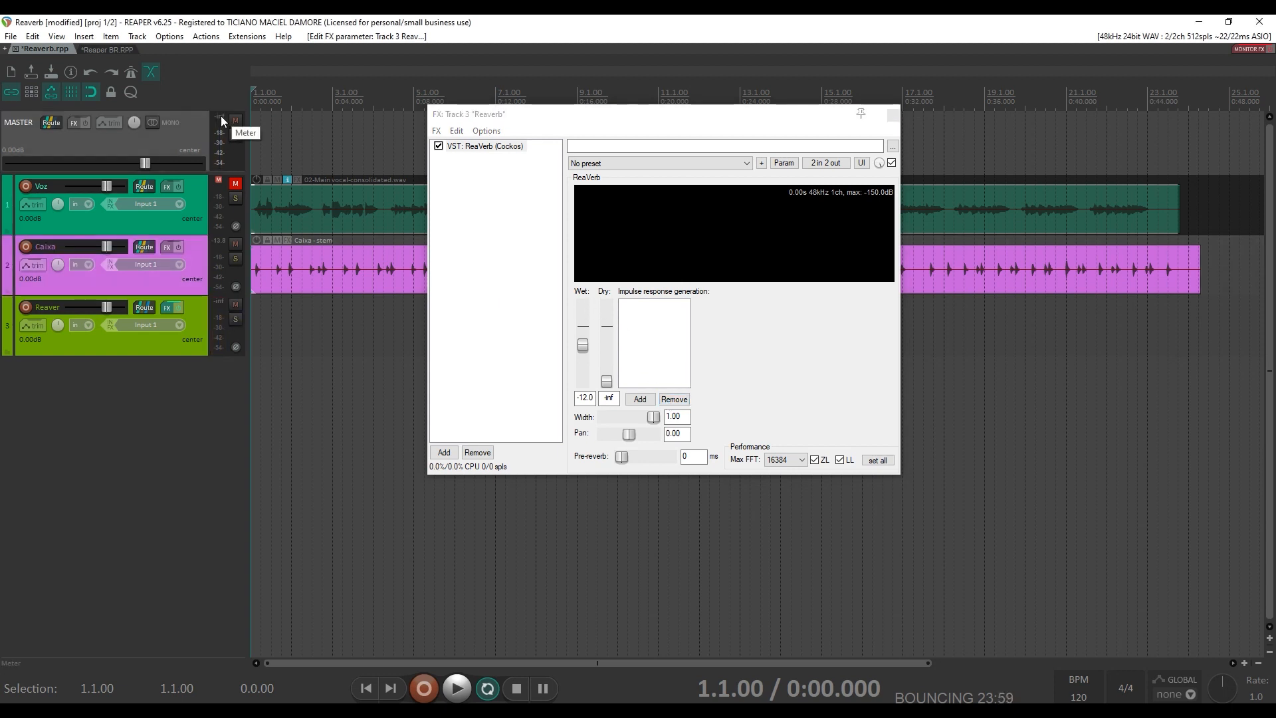
Step: Add the ReaVerbate (Cockos) plug-in to the Reaverb track and move the FX window clear of the track controls
click(444, 452)
click(259, 117)
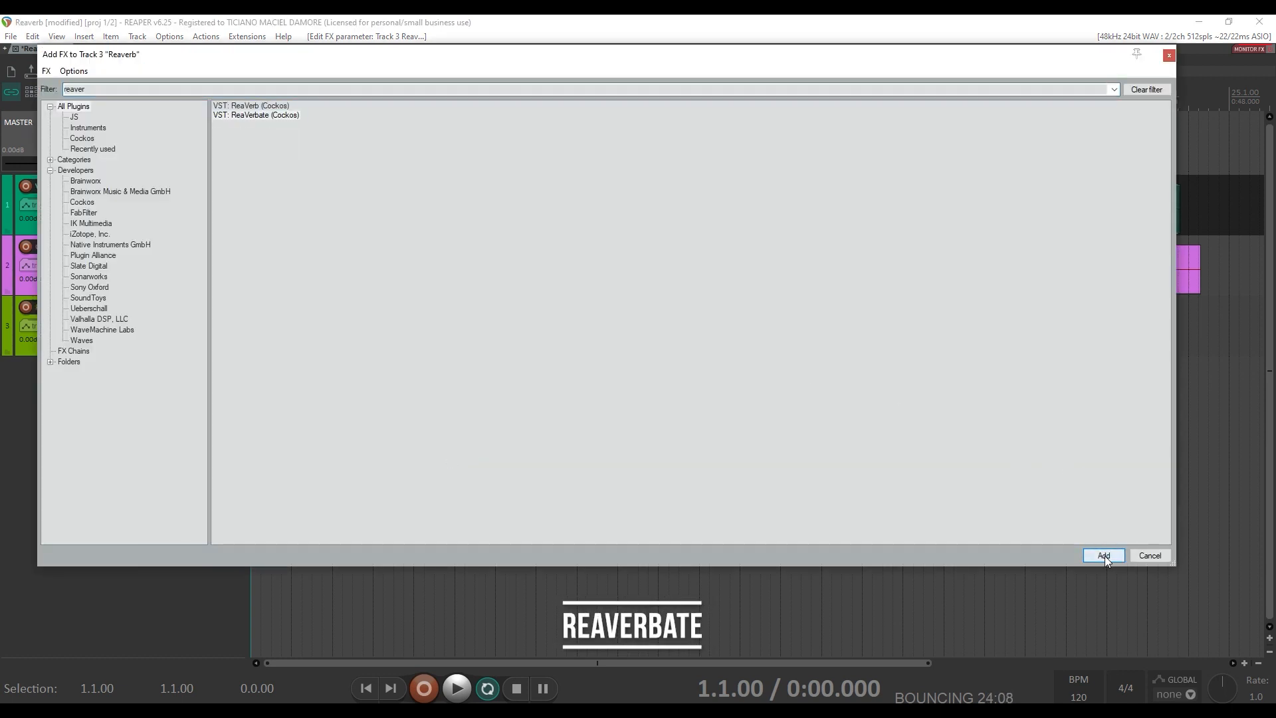
click(1104, 556)
drag(655, 117, 852, 165)
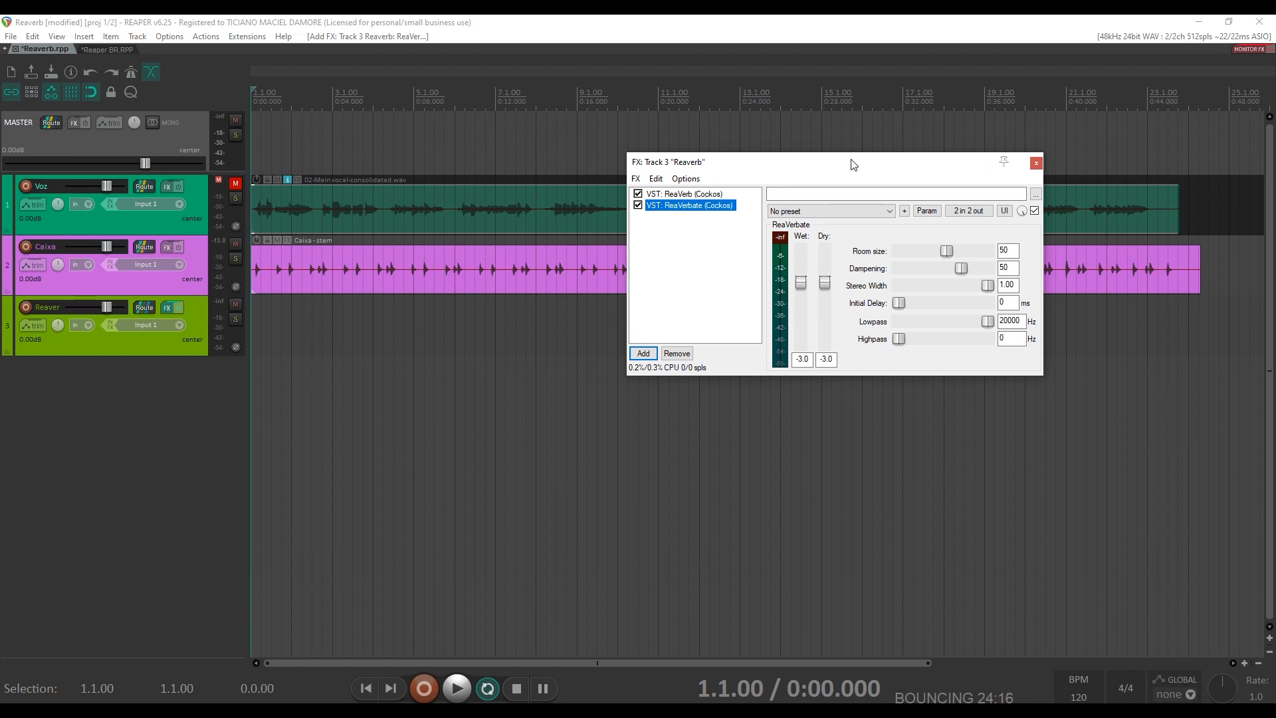
Step: Add a Reverb Generator followed by a Filter (LP/HP) module to ReaVerb's impulse response generation
click(703, 194)
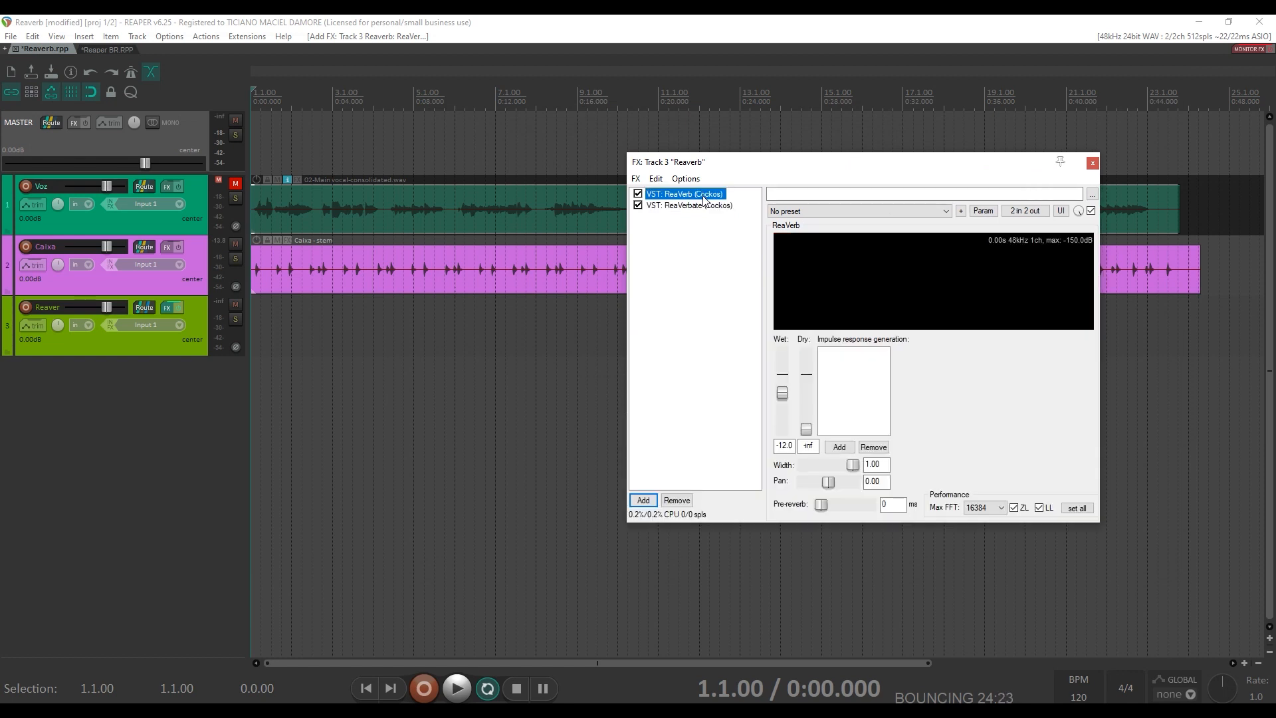
click(842, 451)
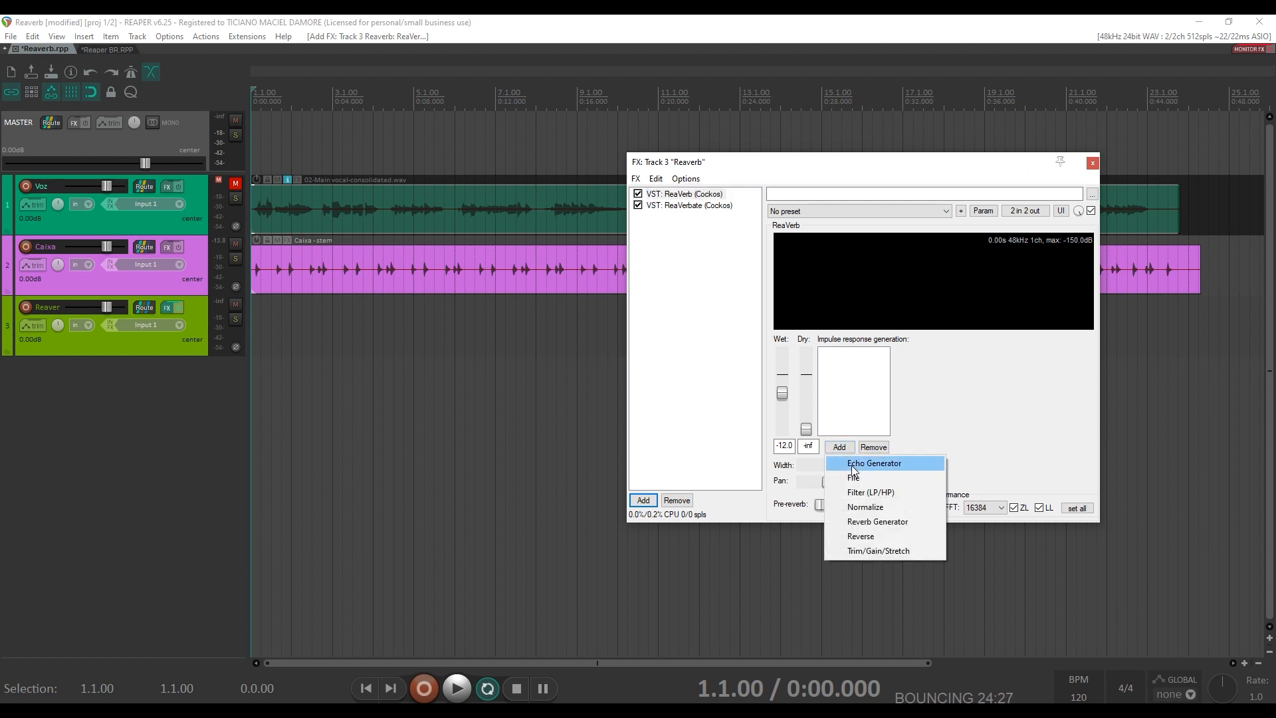
click(877, 521)
click(840, 447)
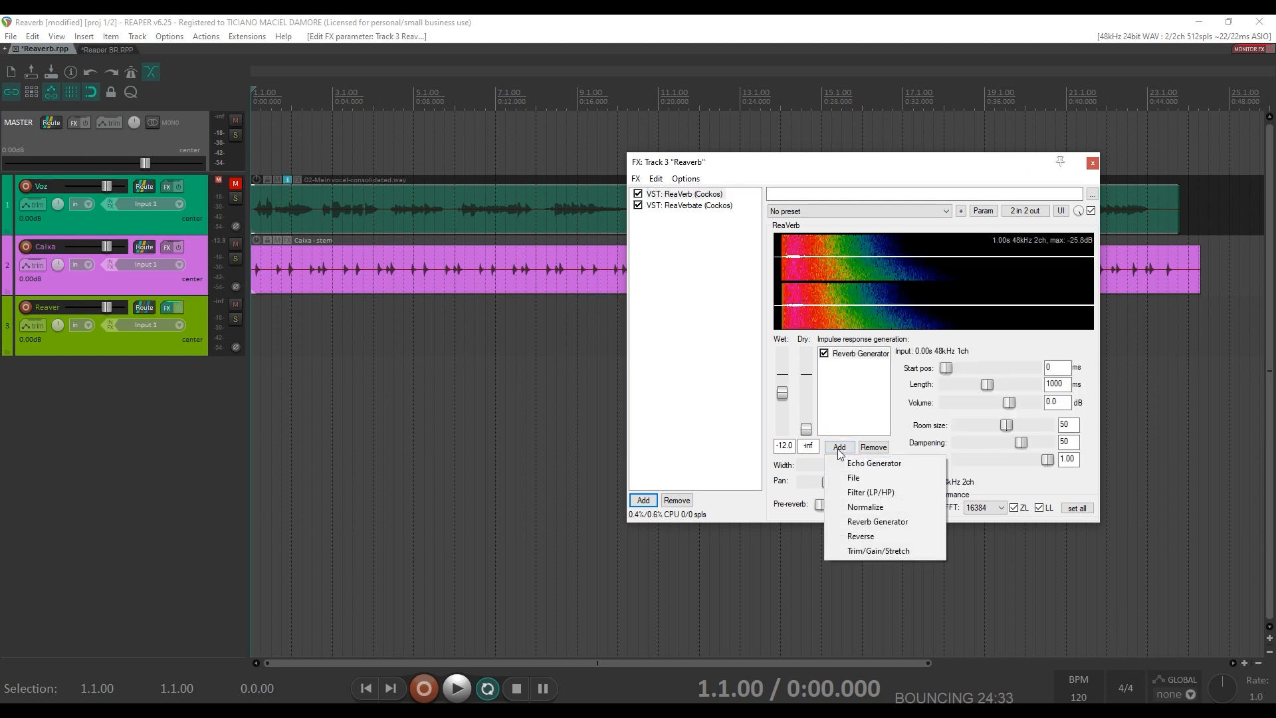
click(871, 493)
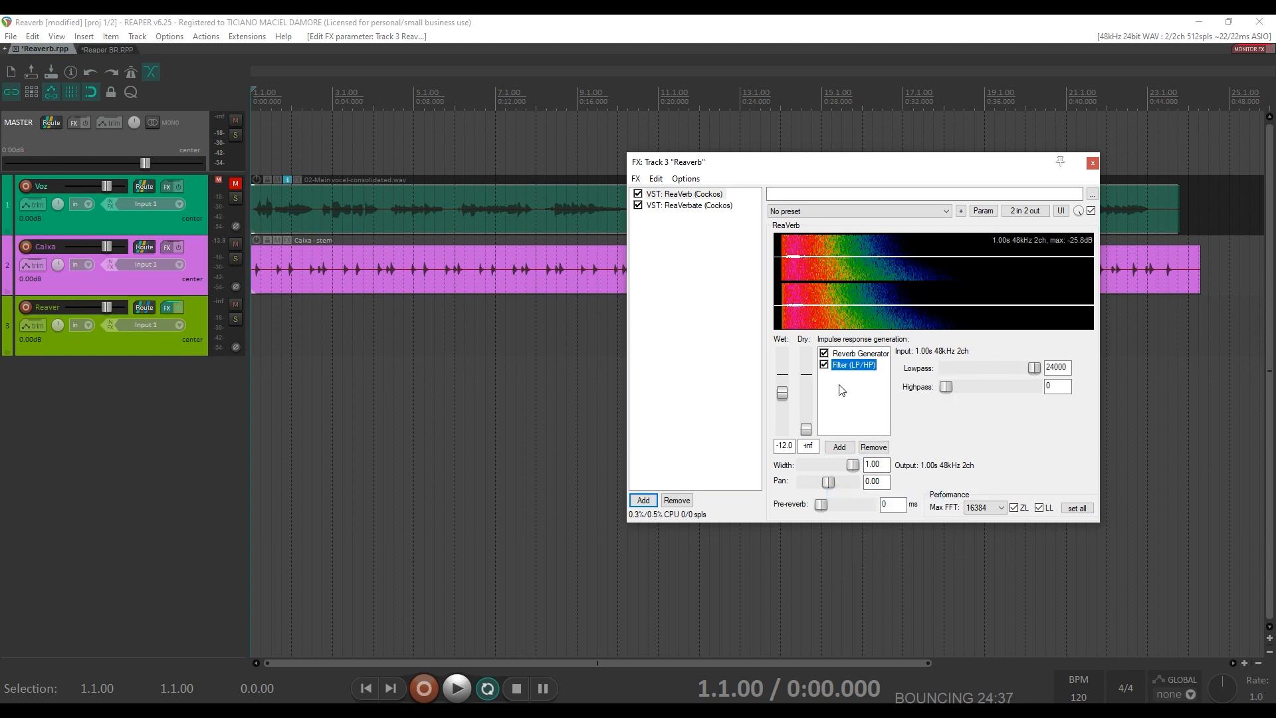
Step: Float ReaVerb in its own window beside ReaVerbate and compare its Reverb Generator and Filter parameters with ReaVerbate's
click(678, 196)
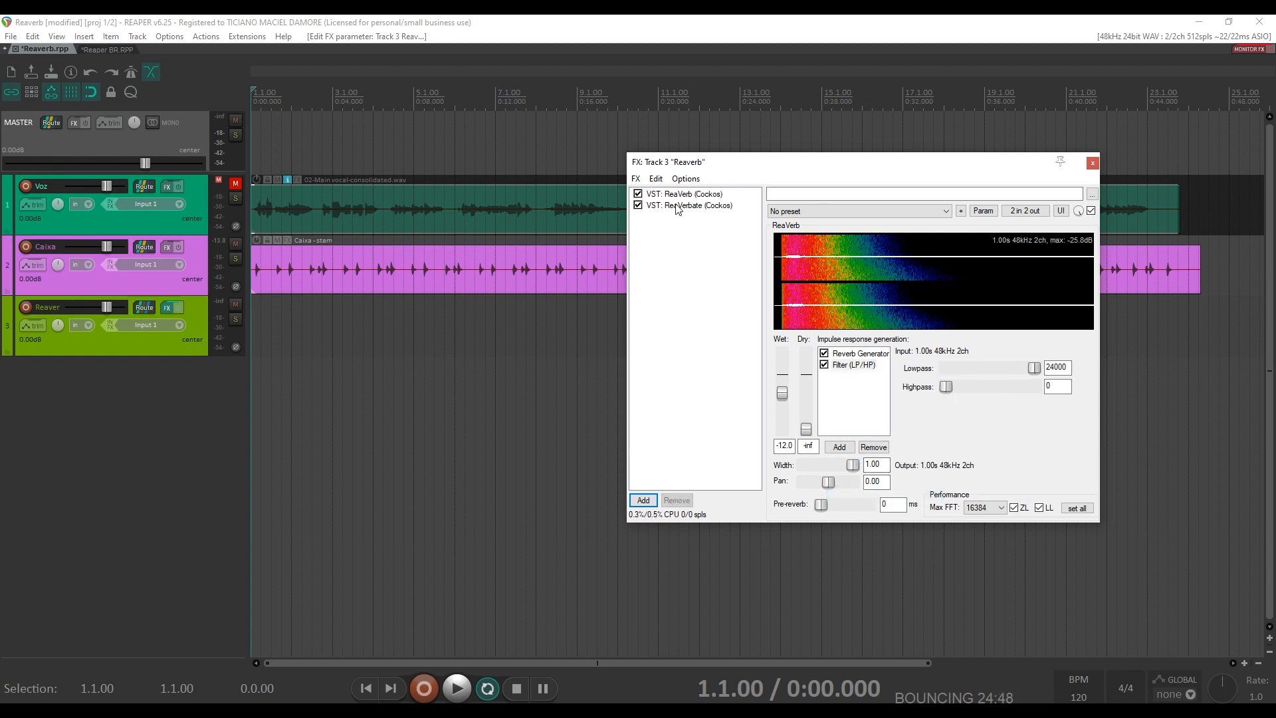
double_click(686, 195)
drag(718, 164, 338, 149)
click(695, 206)
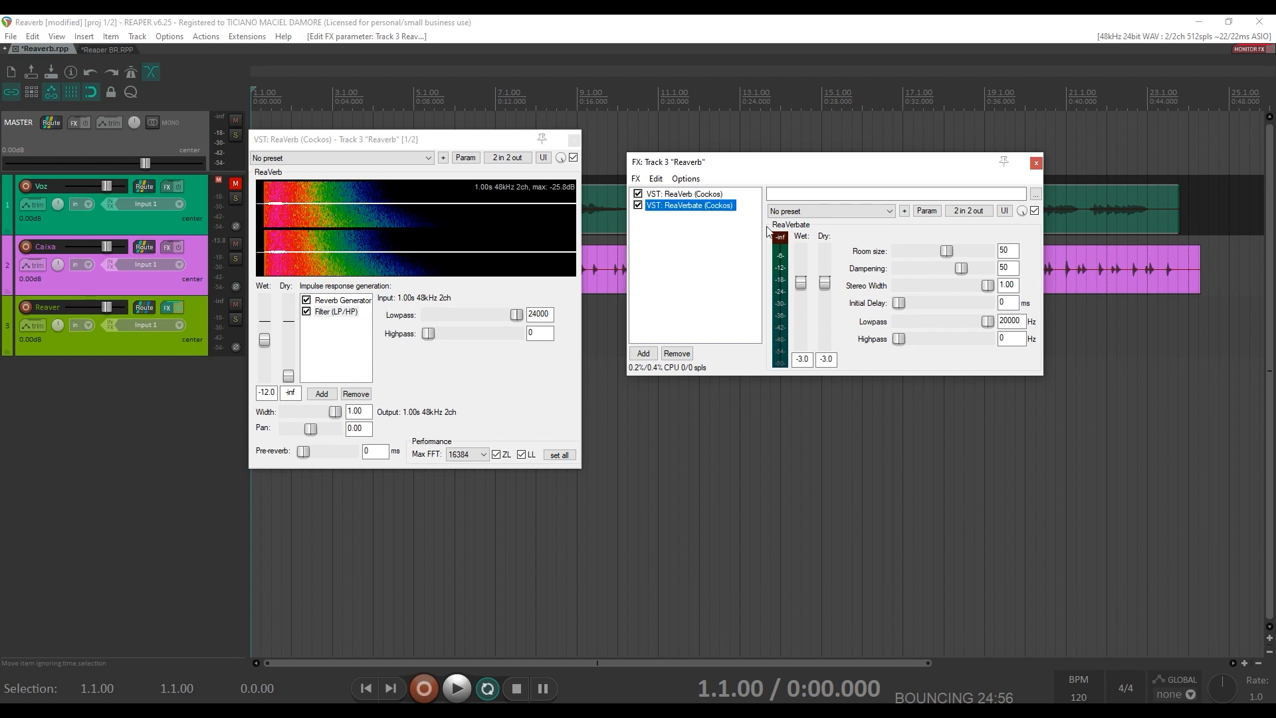
click(343, 301)
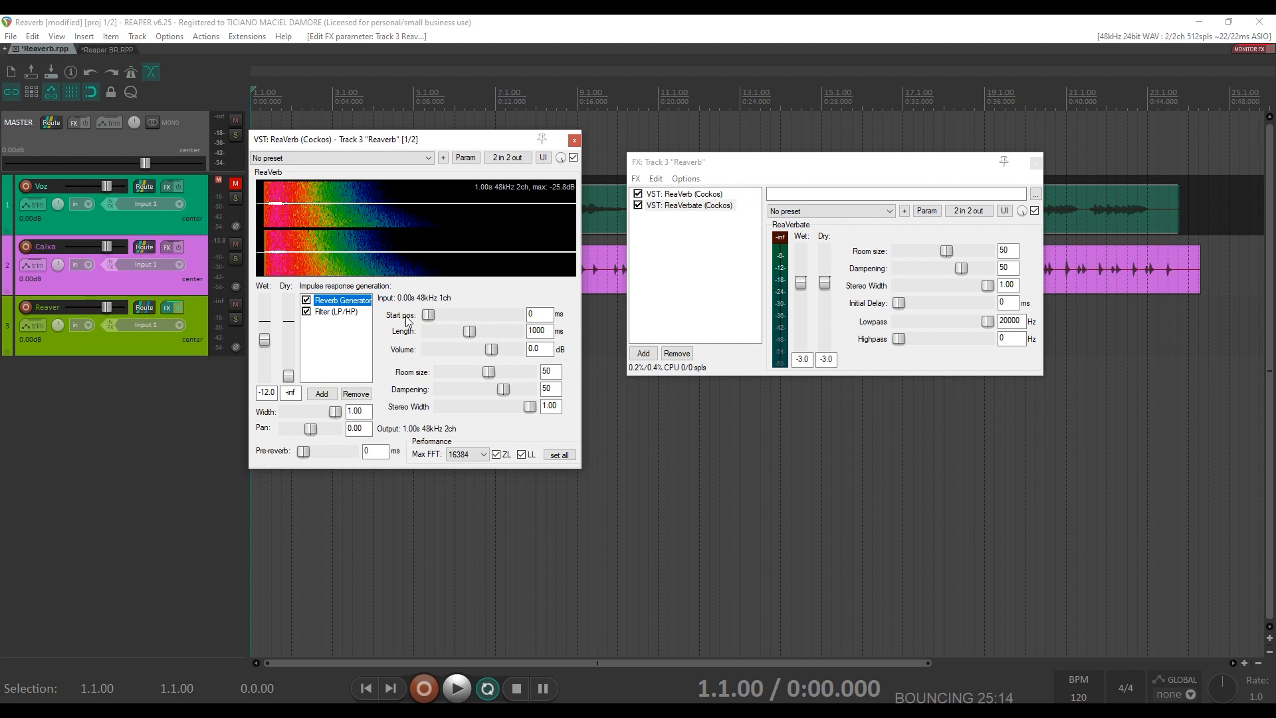
click(338, 313)
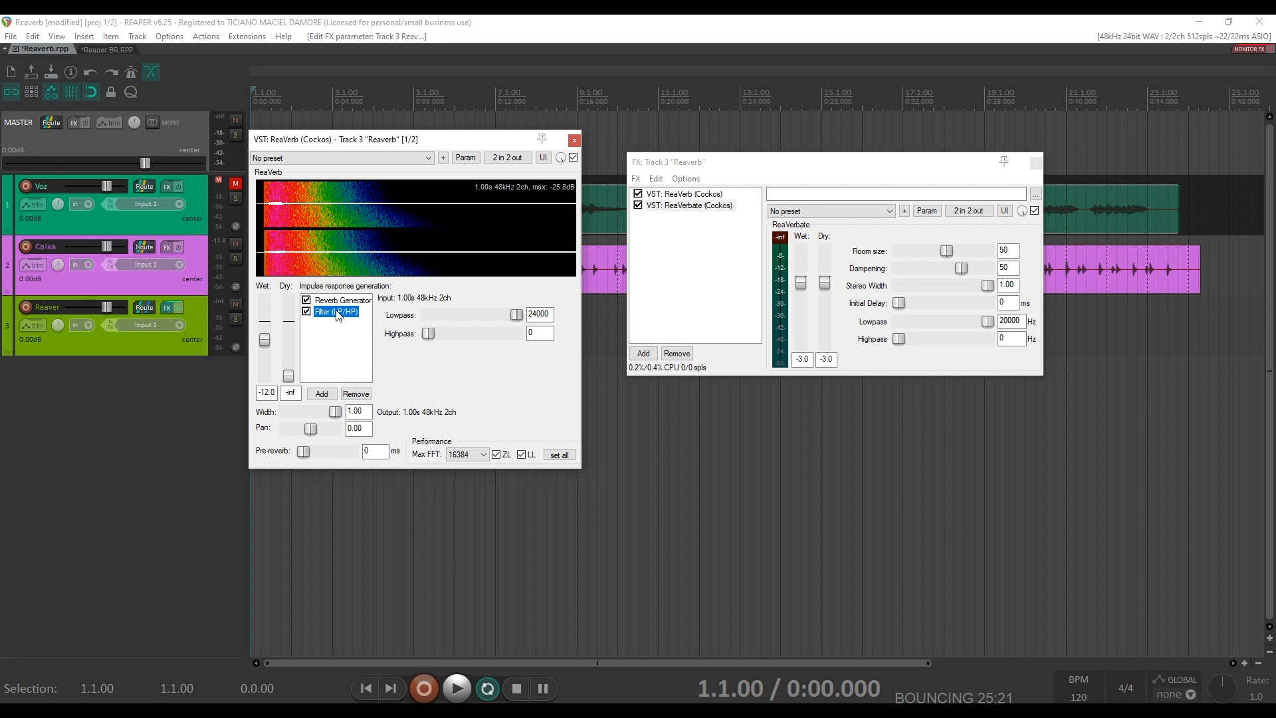